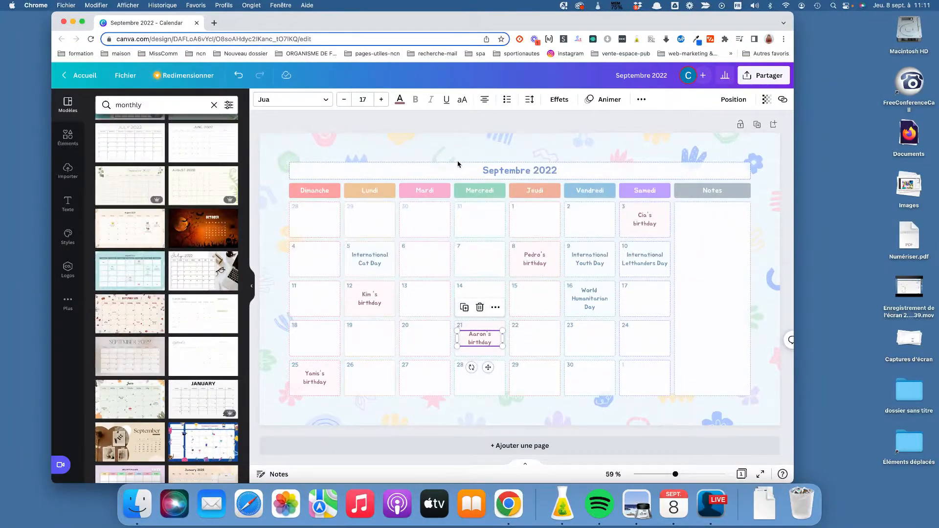
Try to duplicate the Septembre 2022 calendar page several times, undoing an accidental page deletion along the way.
left_click(655, 162)
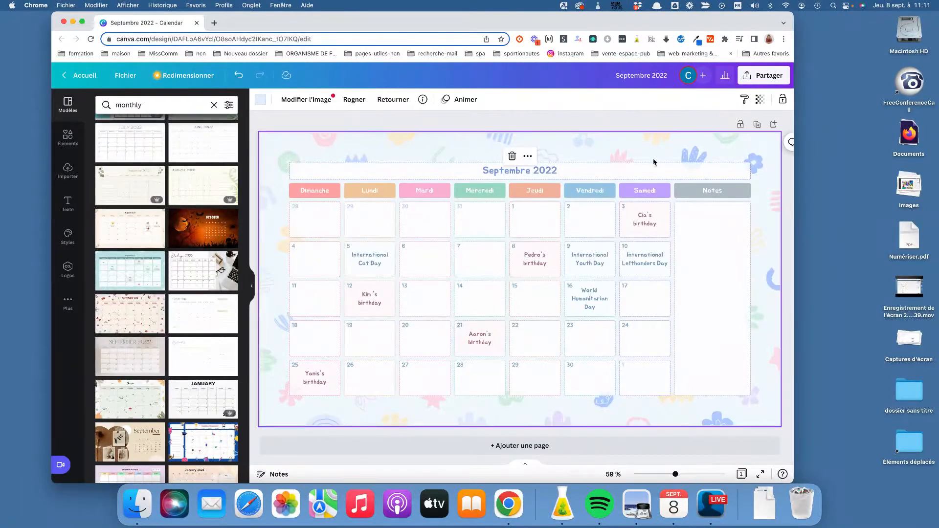
left_click(757, 125)
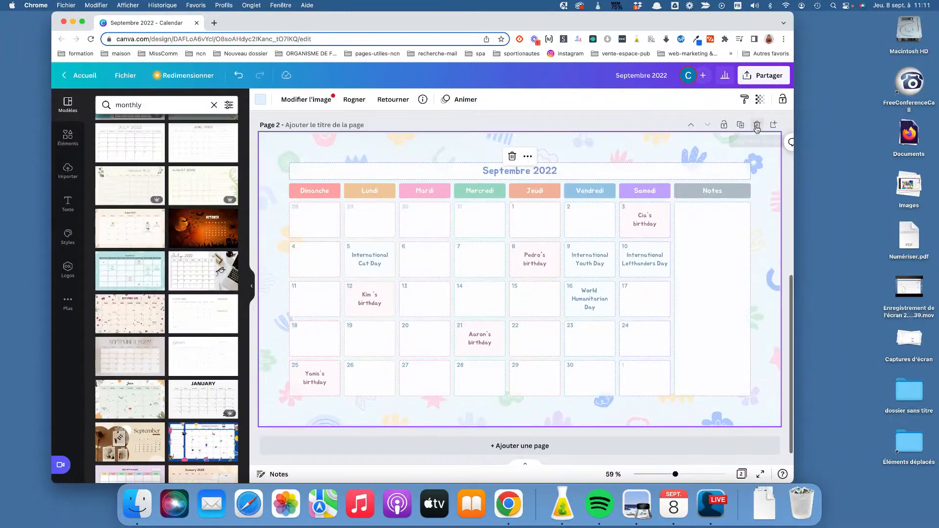
left_click(757, 125)
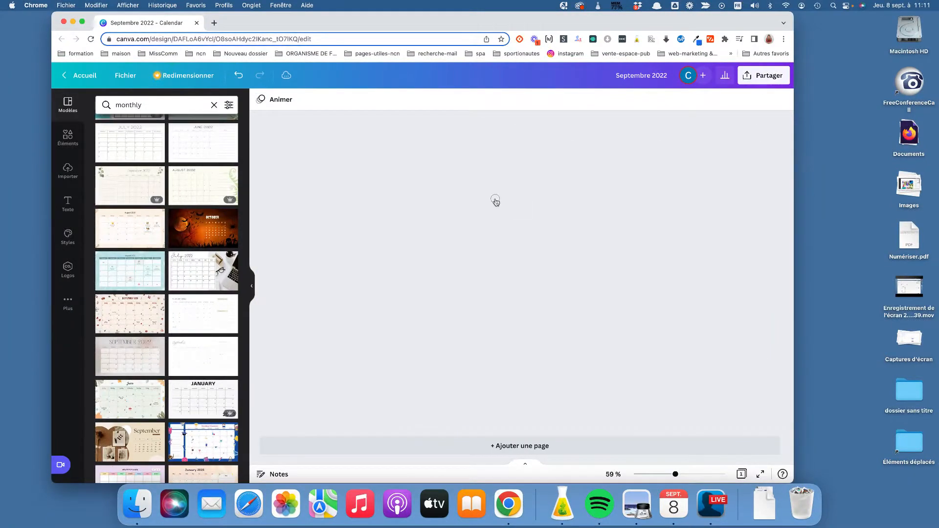
key("super+z")
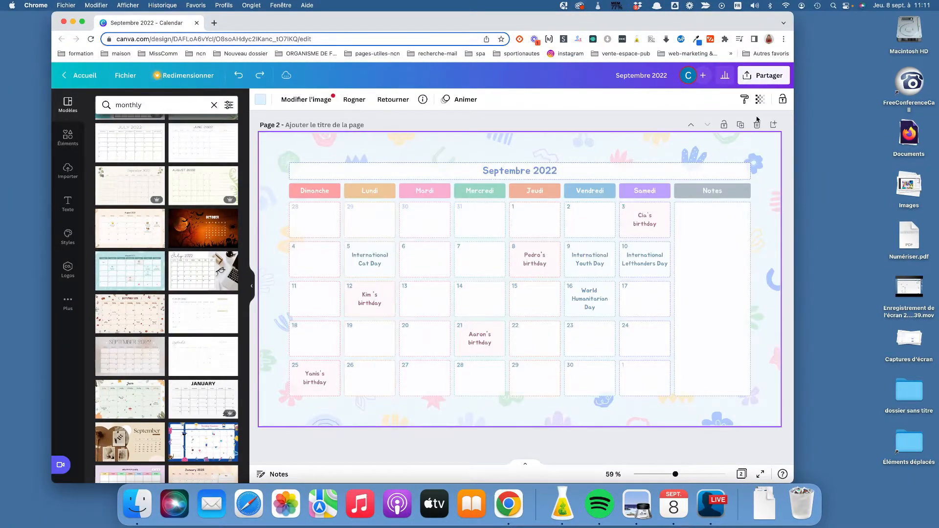
left_click(741, 125)
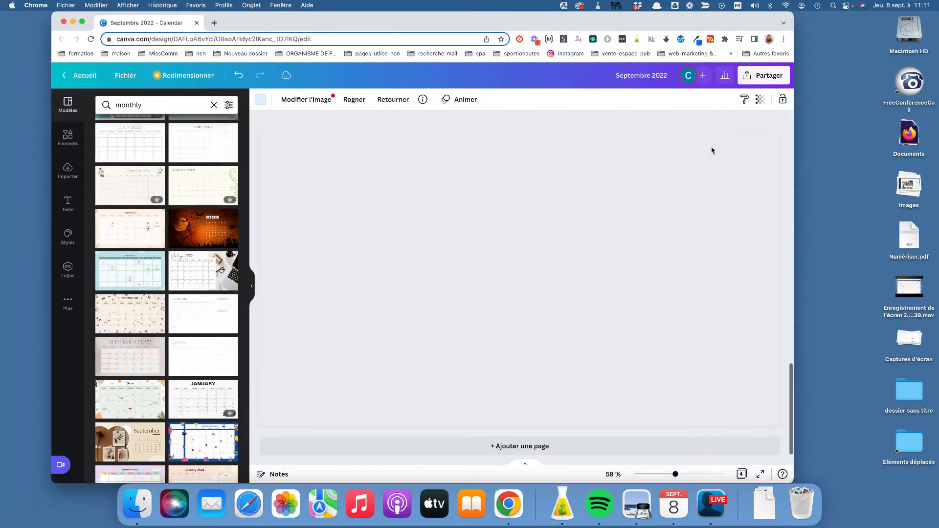
scroll(622, 196, "up", 10)
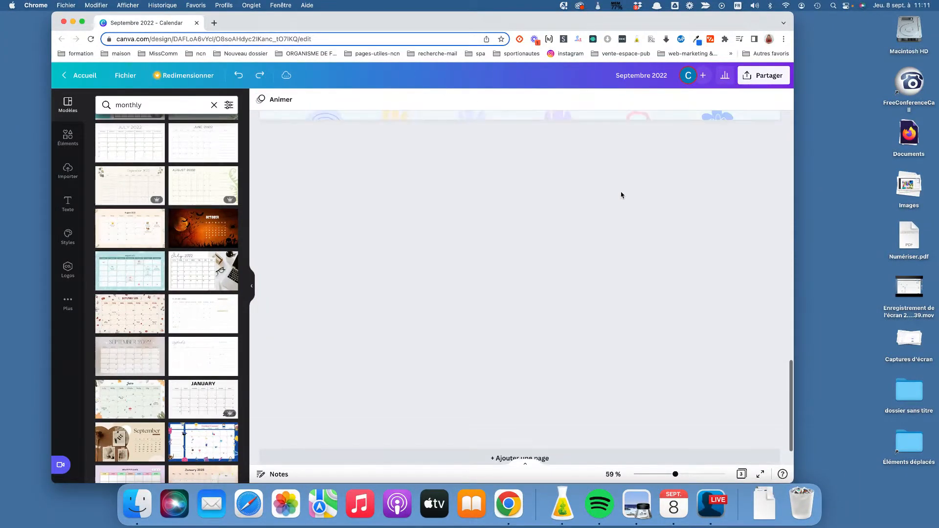
scroll(623, 196, "up", 3)
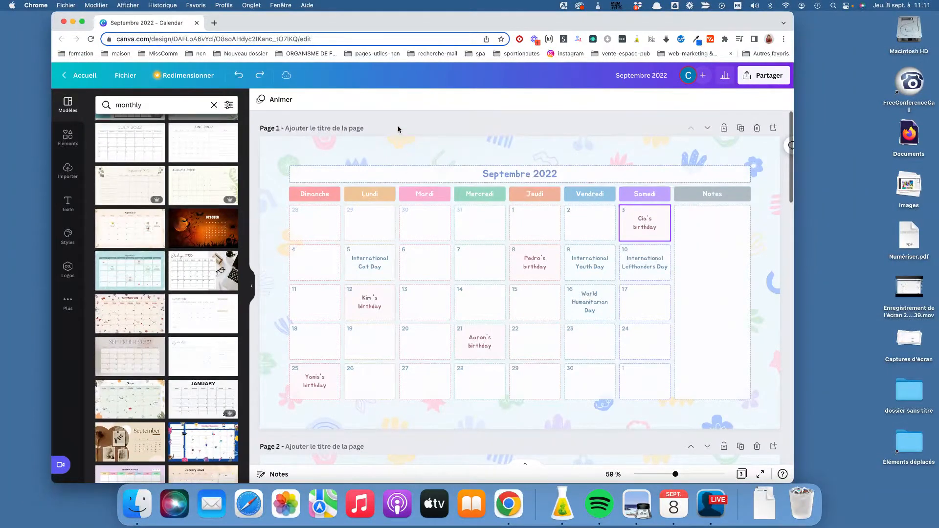
Reload the calendar design in the browser and confirm the refresh despite unsaved changes.
left_click(90, 41)
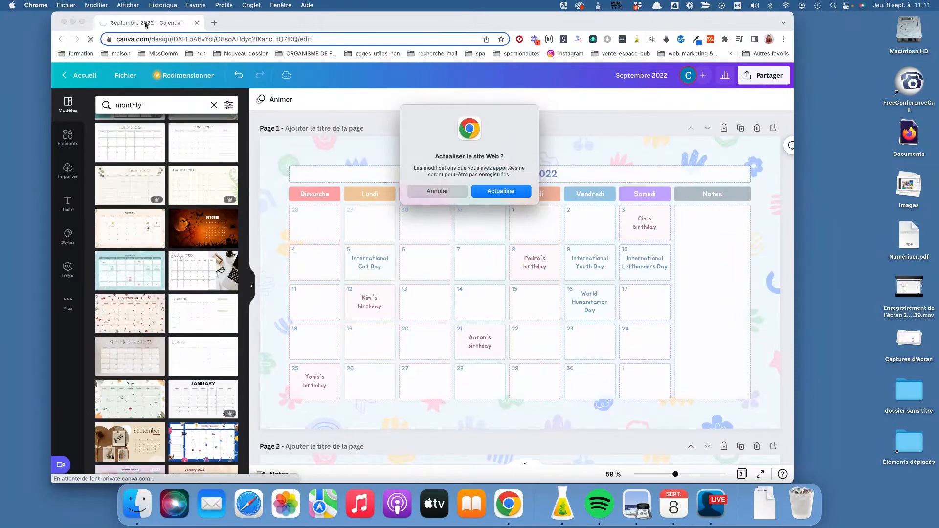
left_click(501, 191)
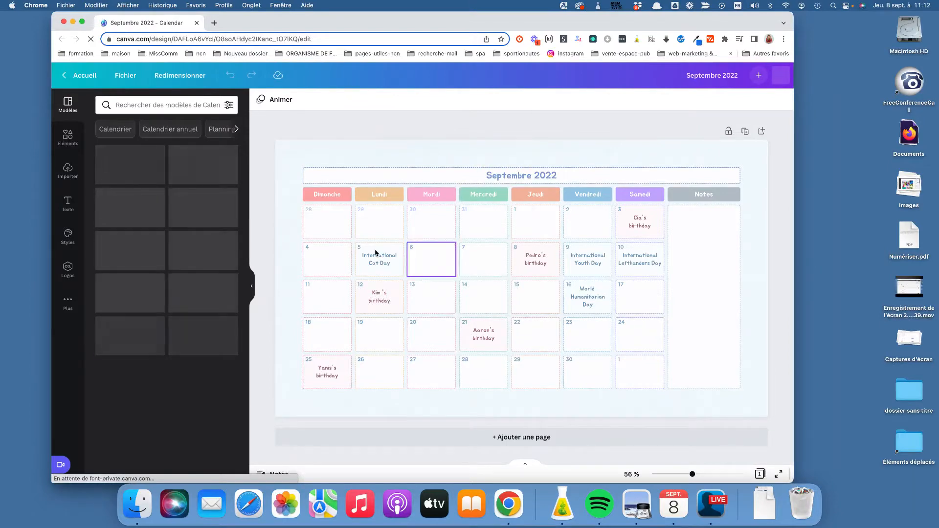
left_click(538, 255)
left_click(530, 248)
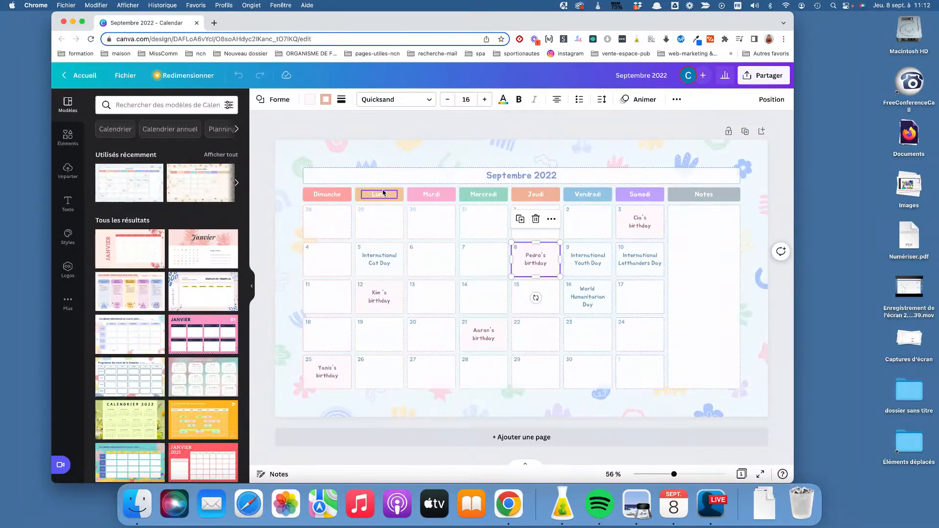
Duplicate the Septembre 2022 calendar page so that the design has four pages.
left_click(745, 133)
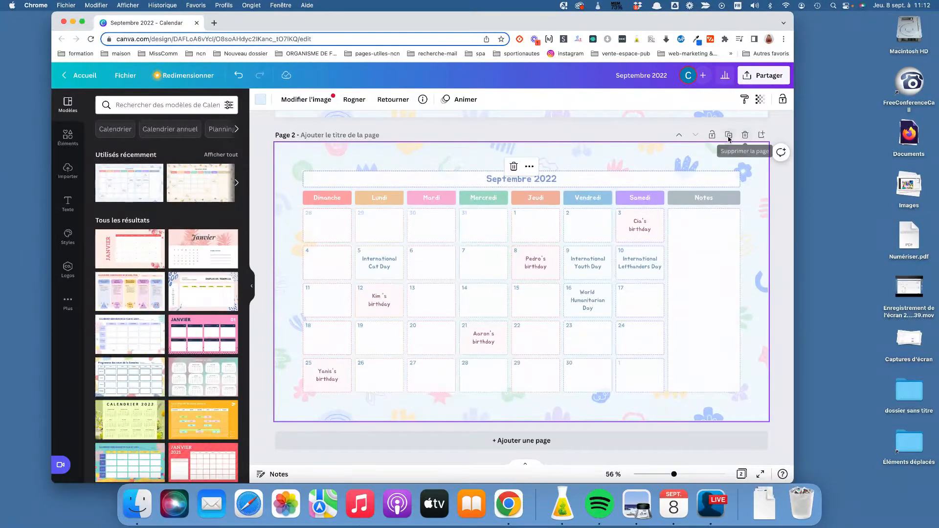
left_click(728, 136)
scroll(531, 259, "up", 15)
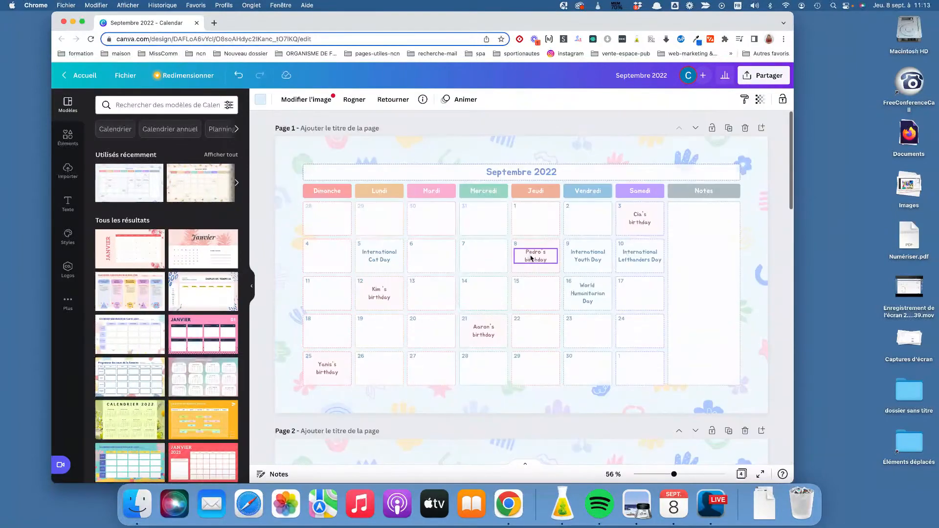
Change the calendar title on page 2 to Octobre 2022.
scroll(531, 259, "down", 5)
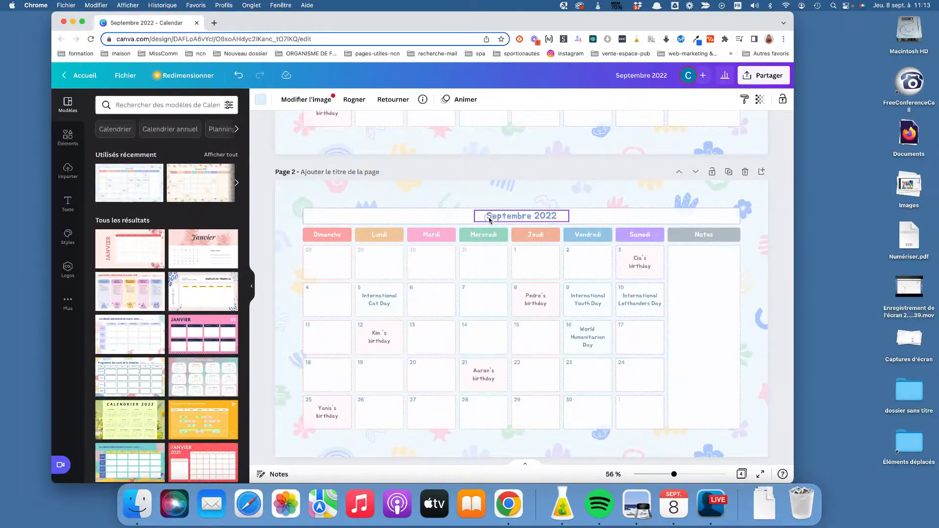
left_click(536, 220)
left_click(532, 220)
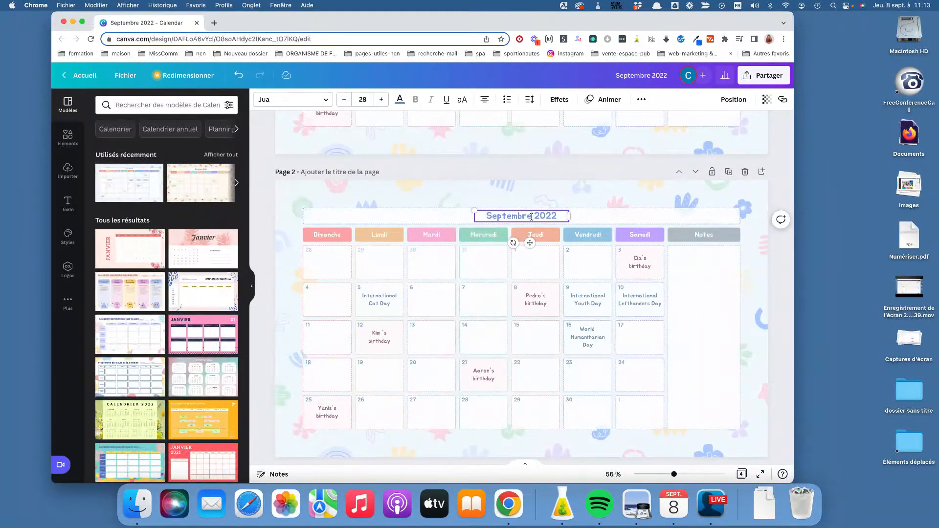
left_click_drag(532, 220, 468, 219)
type("Octobre")
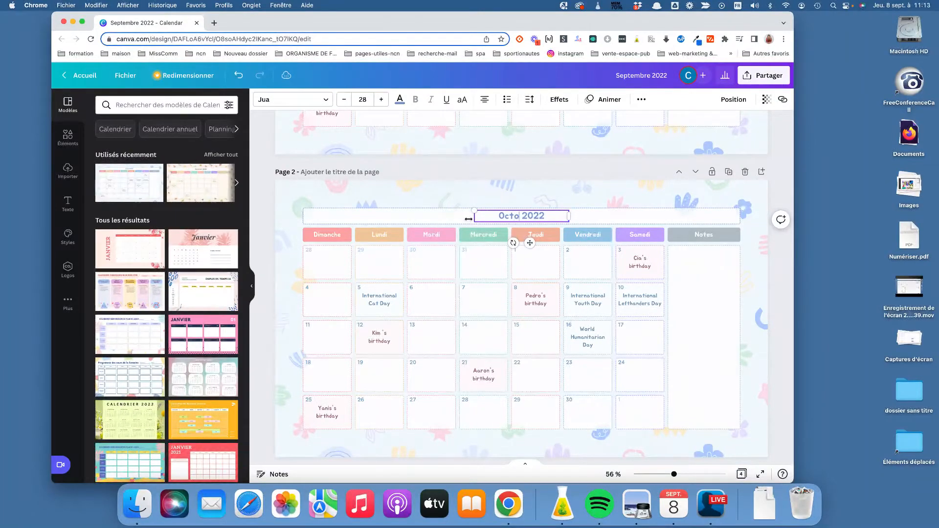
Change the calendar title on page 3 to Novembre 2022.
scroll(468, 242, "down", 4)
scroll(469, 242, "down", 2)
left_click(531, 272)
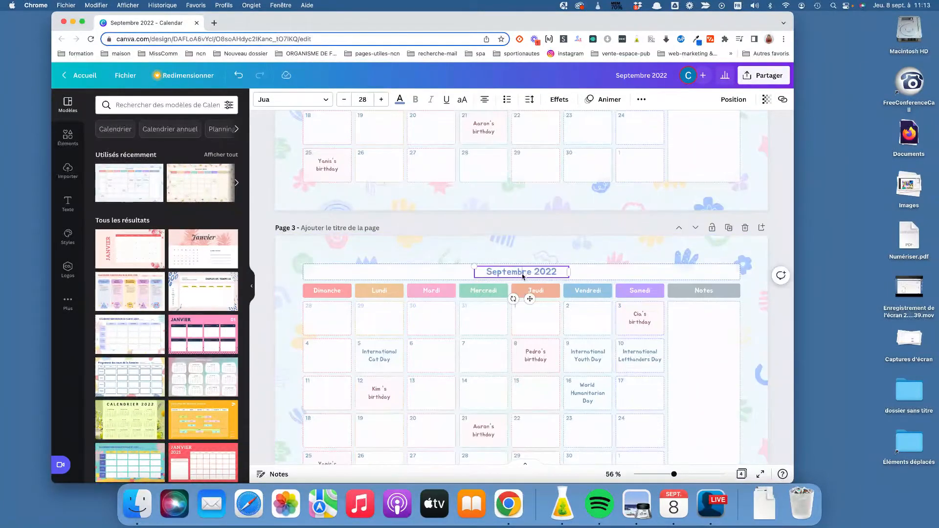
left_click_drag(532, 273, 478, 274)
type("Novemebr")
left_click(542, 306)
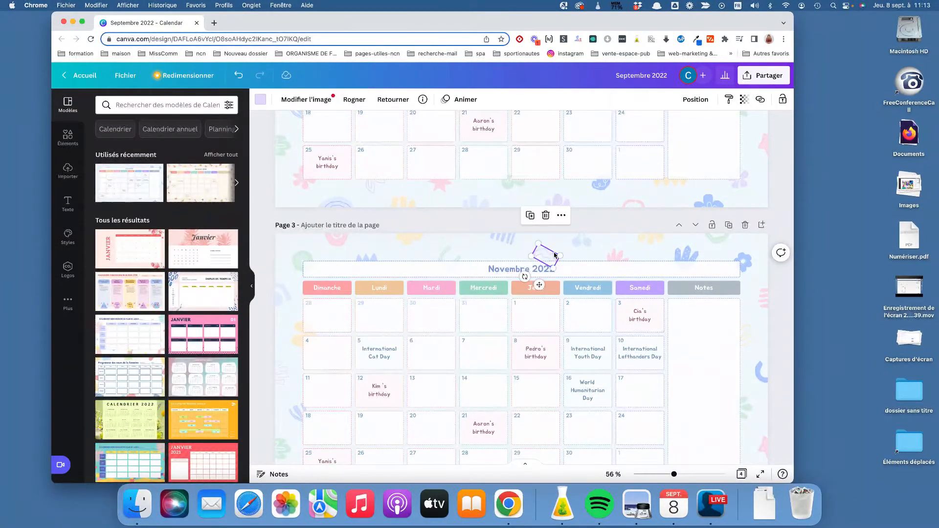
Change the calendar title on page 4 to Décembre 2022 and leave text editing.
scroll(543, 288, "down", 8)
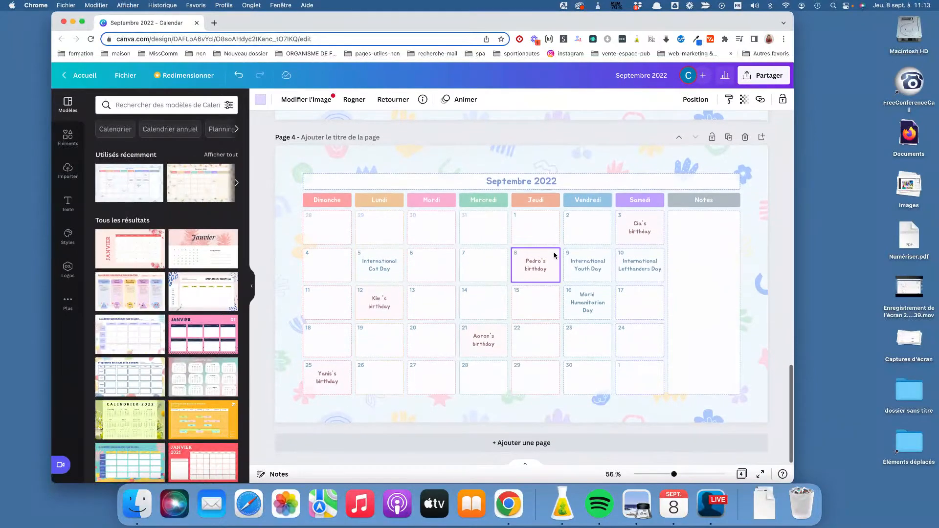
double_click(518, 180)
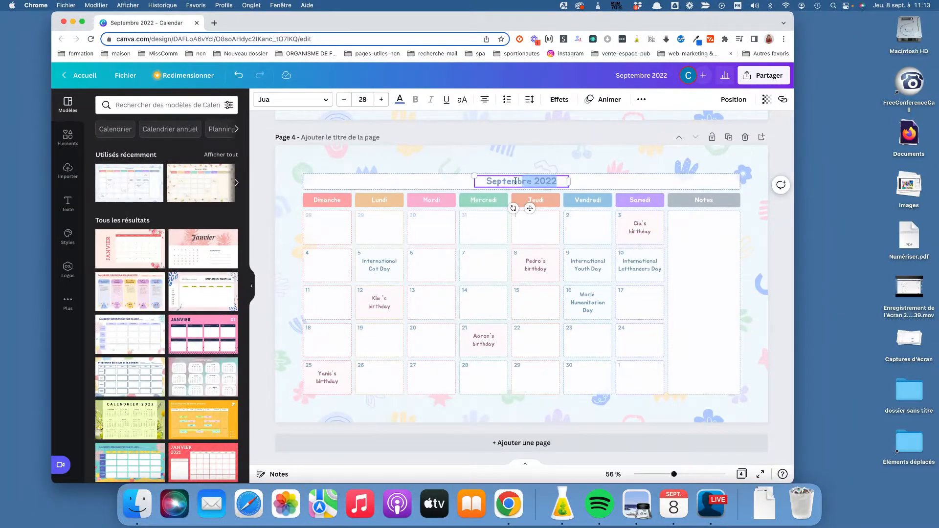
left_click(506, 181)
left_click_drag(506, 181, 476, 181)
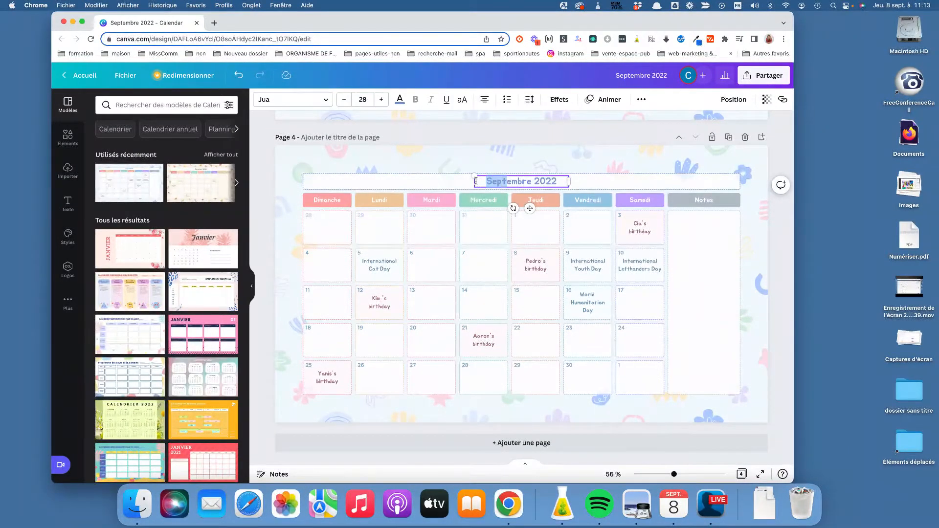
type("Déc")
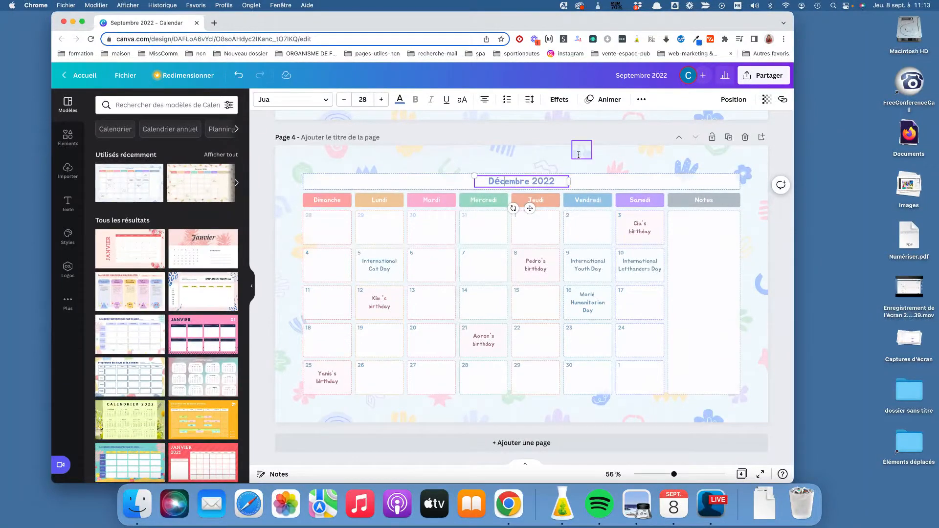
left_click(575, 152)
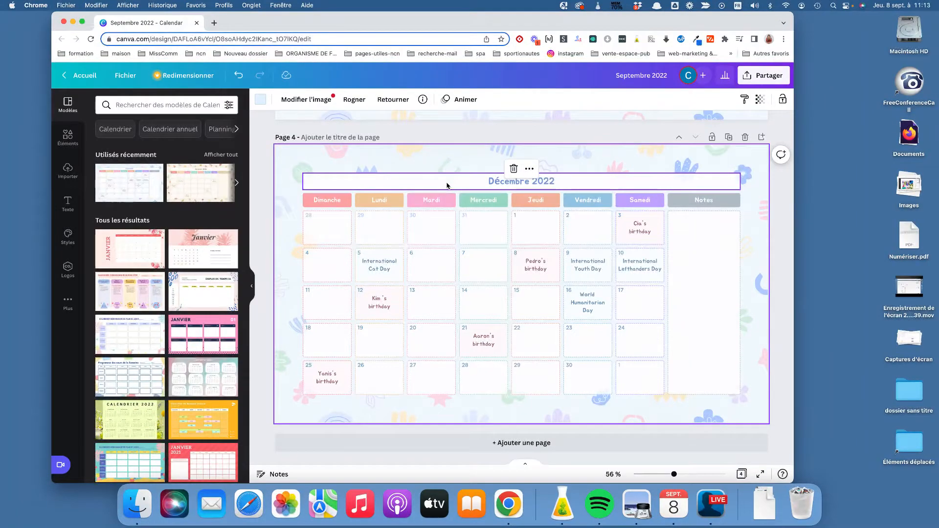
Look over the monthly calendar pages, from Décembre back to Septembre 2022.
scroll(447, 185, "up", 10)
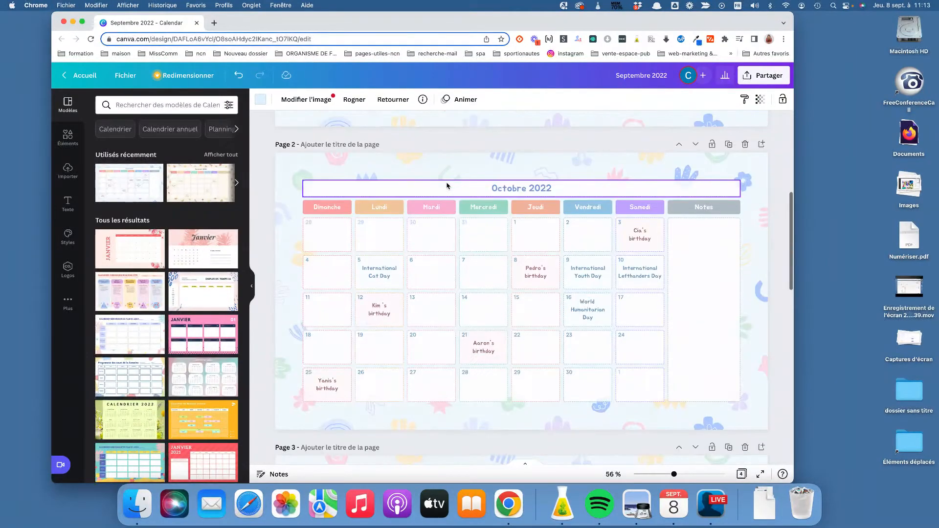
scroll(447, 185, "up", 4)
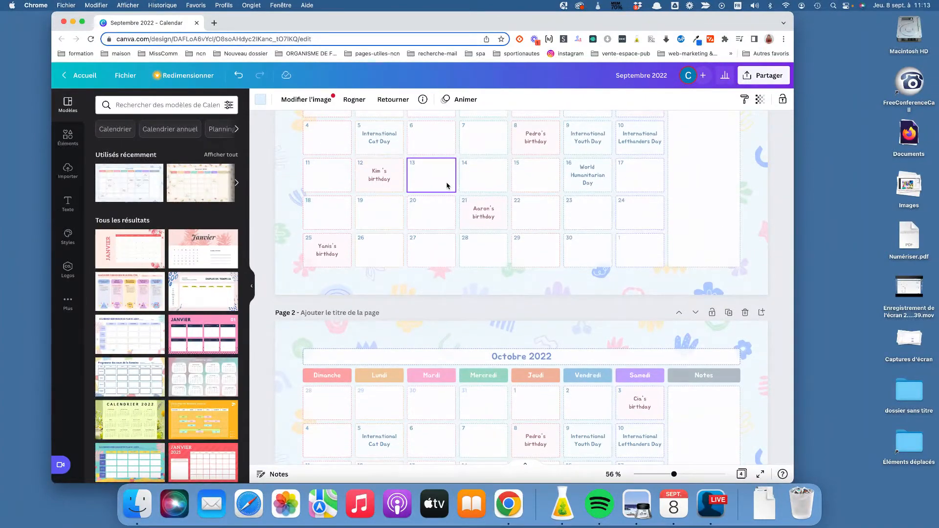
scroll(446, 185, "up", 2)
scroll(497, 176, "down", 1)
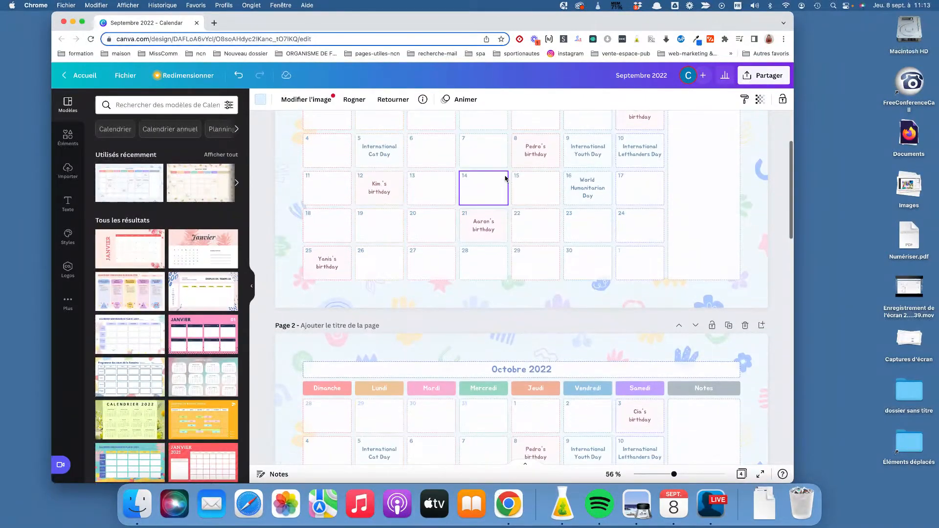
scroll(541, 186, "up", 2)
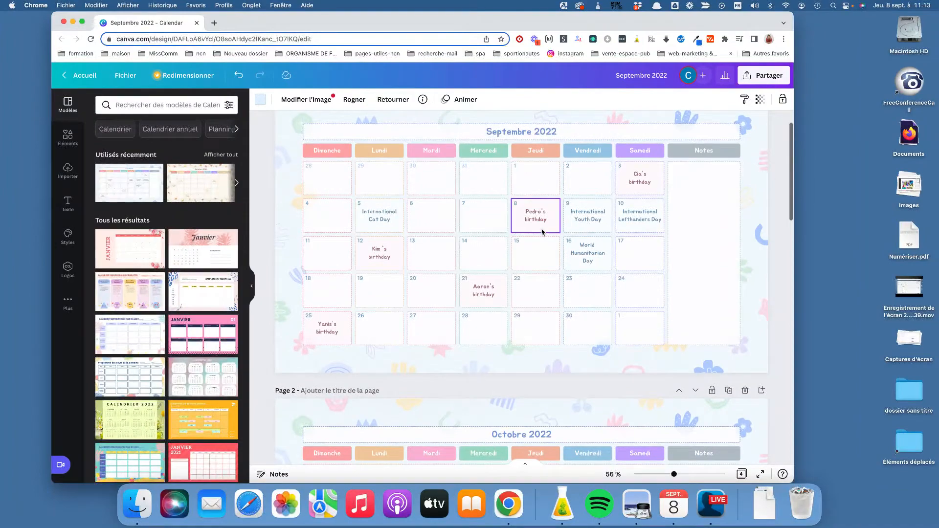
scroll(545, 218, "down", 8)
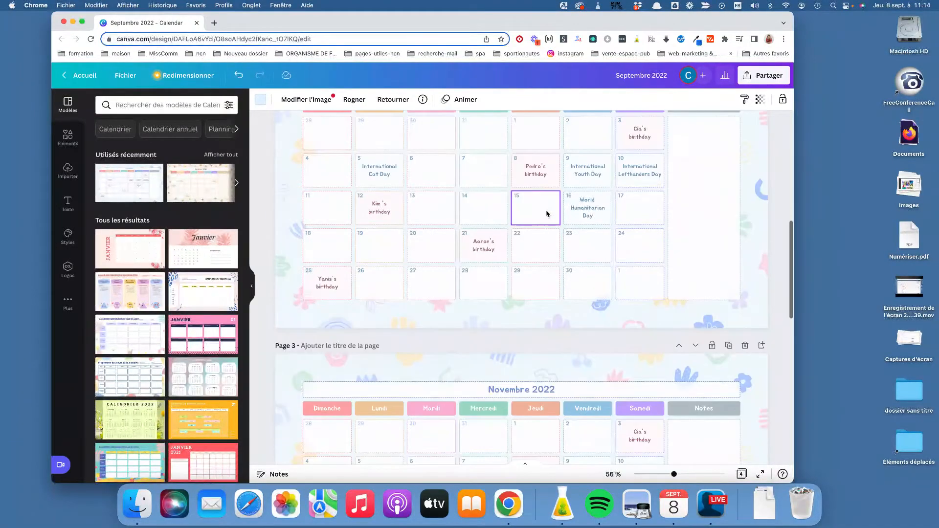
scroll(547, 213, "up", 8)
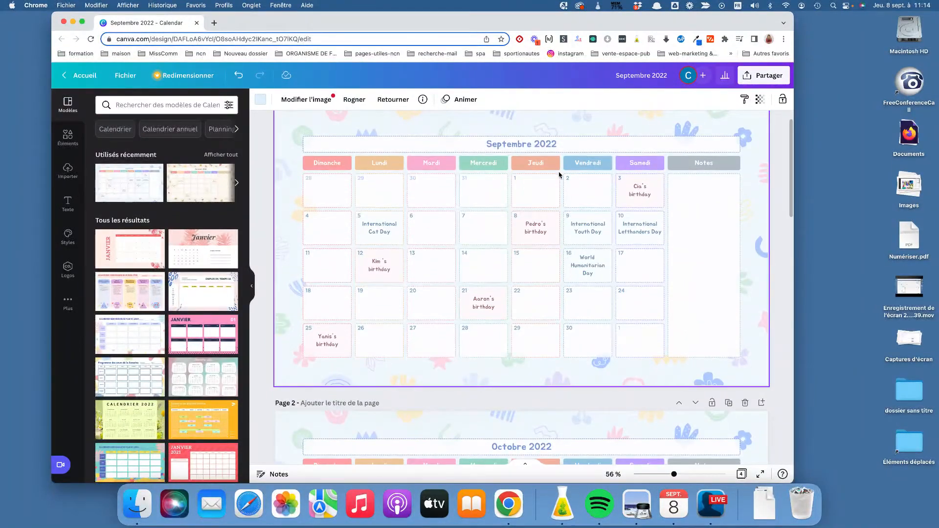
Give the cells for days 1 to 7 of Septembre 2022 a purple border and a purple fill.
left_click(533, 193)
left_click(578, 197, "shift")
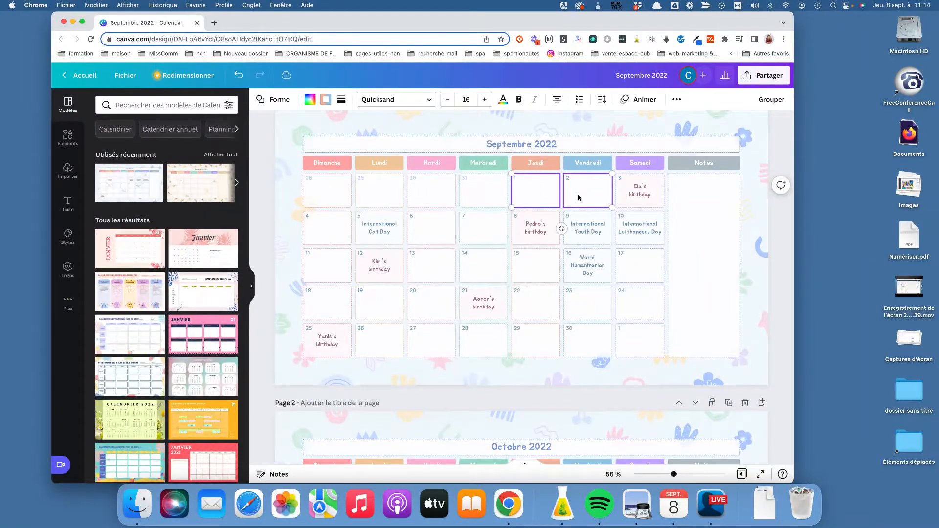
left_click(647, 202, "shift")
left_click(324, 238, "shift")
left_click(389, 245, "shift")
left_click(438, 243, "shift")
left_click(487, 243, "shift")
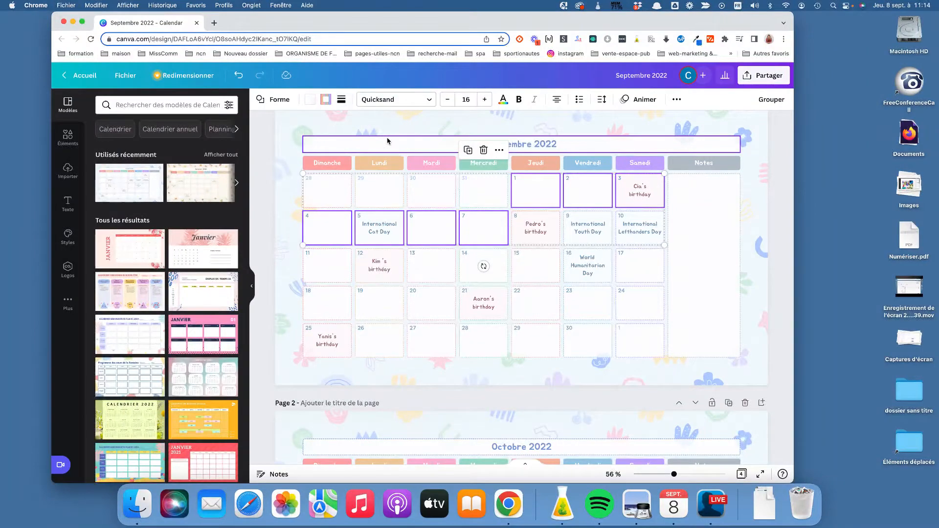
left_click(326, 100)
left_click(130, 197)
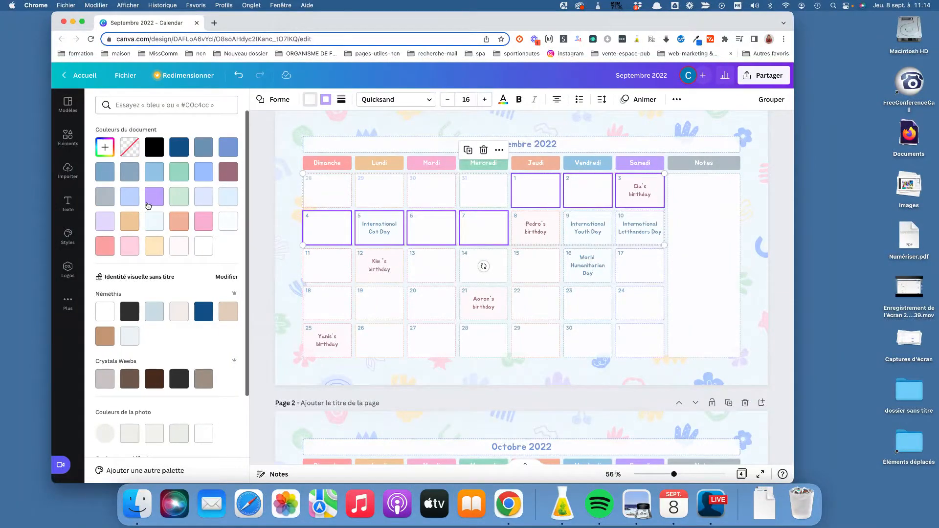
left_click(154, 196)
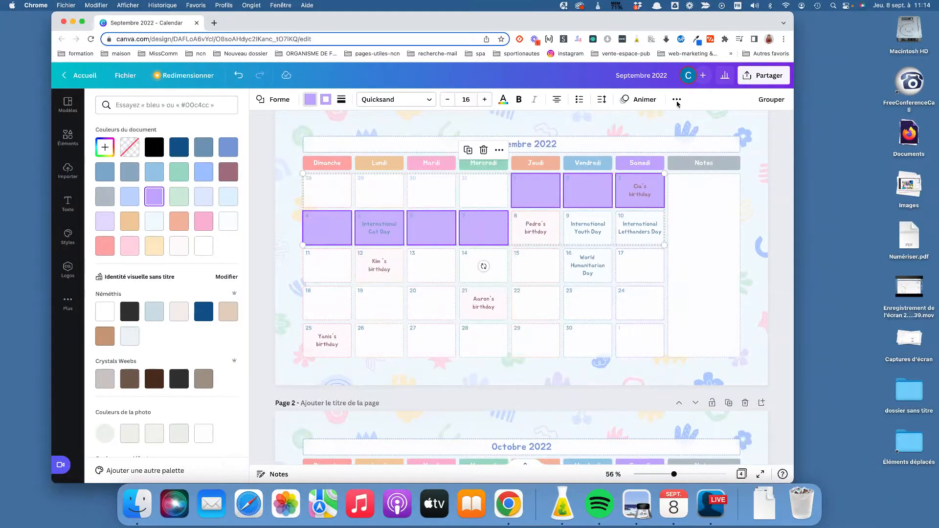
Set the transparency of the selected purple day cells to 24, then deselect them.
left_click(678, 100)
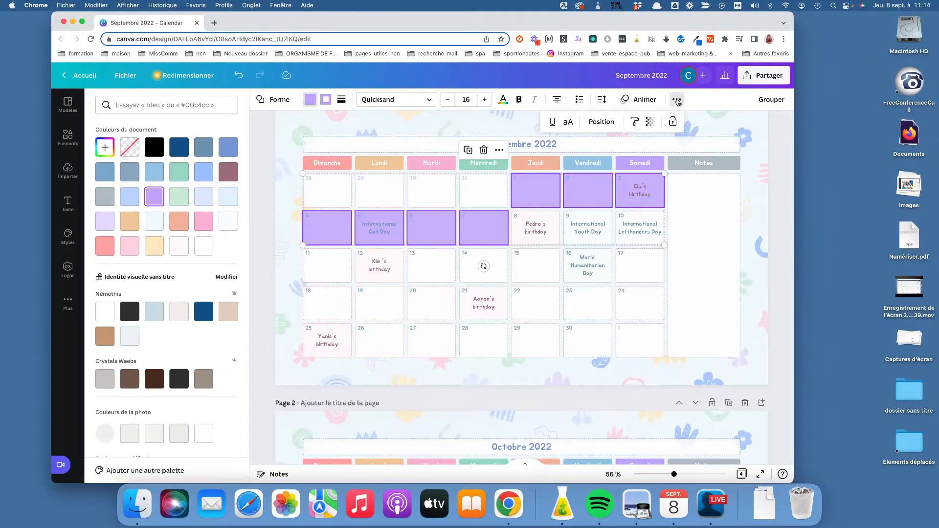
left_click(651, 122)
left_click_drag(618, 161, 578, 160)
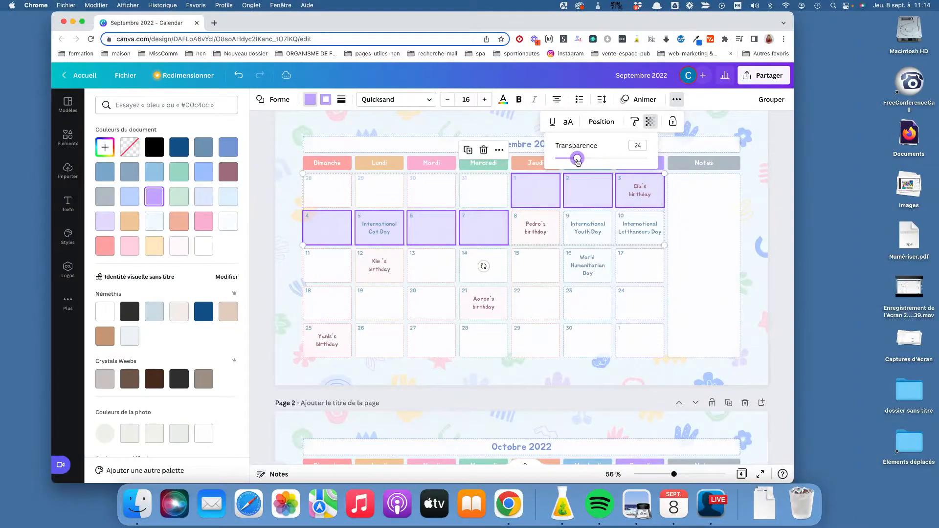
left_click(695, 208)
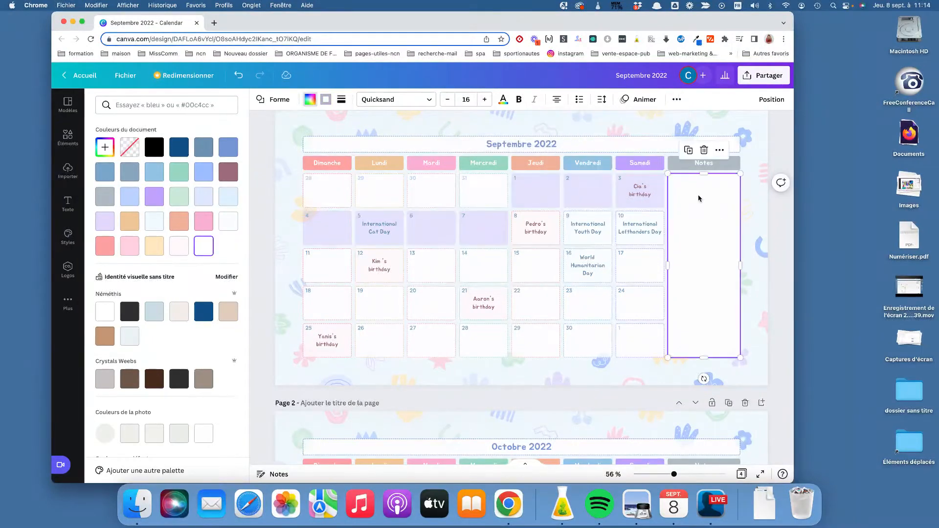
Insert a rounded square on the Septembre page, fill it purple and set its transparency to 30.
left_click(67, 137)
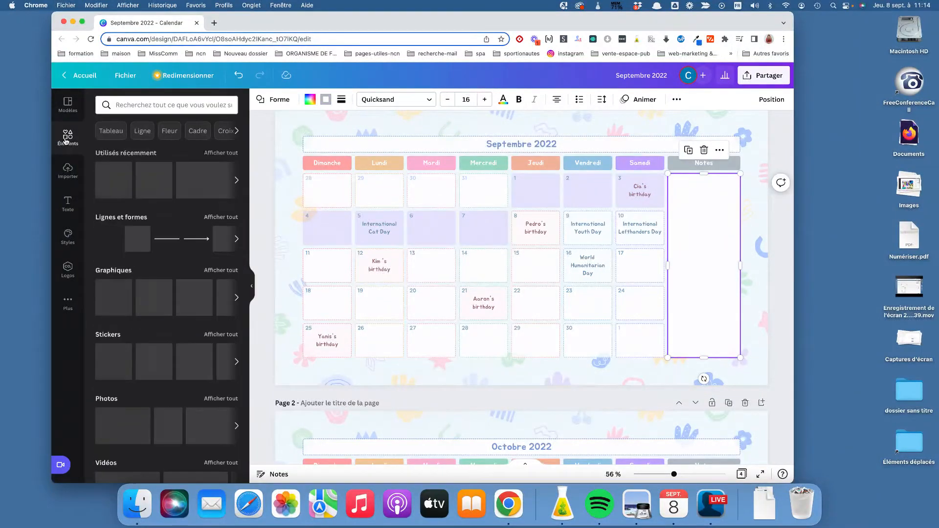
left_click(118, 183)
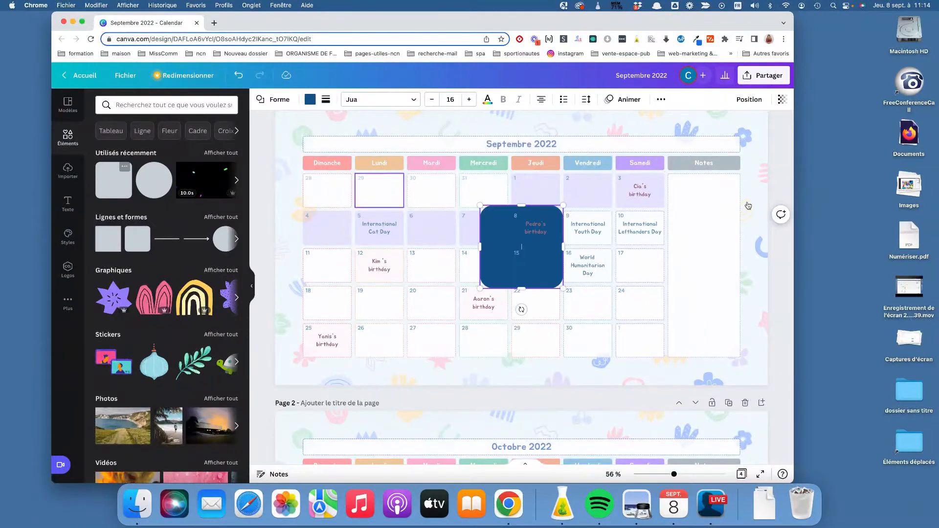
left_click(310, 99)
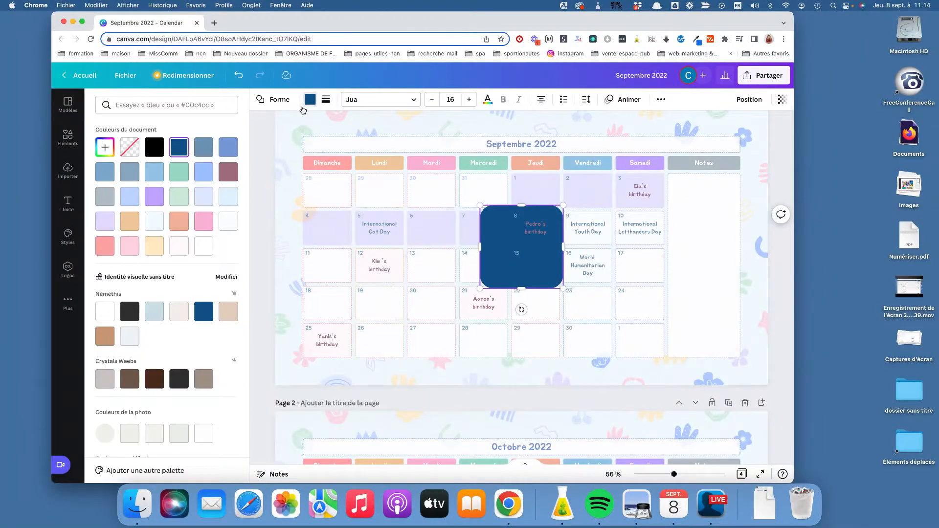
left_click(153, 197)
left_click(749, 100)
left_click(749, 99)
left_click(783, 102)
left_click_drag(779, 137, 716, 142)
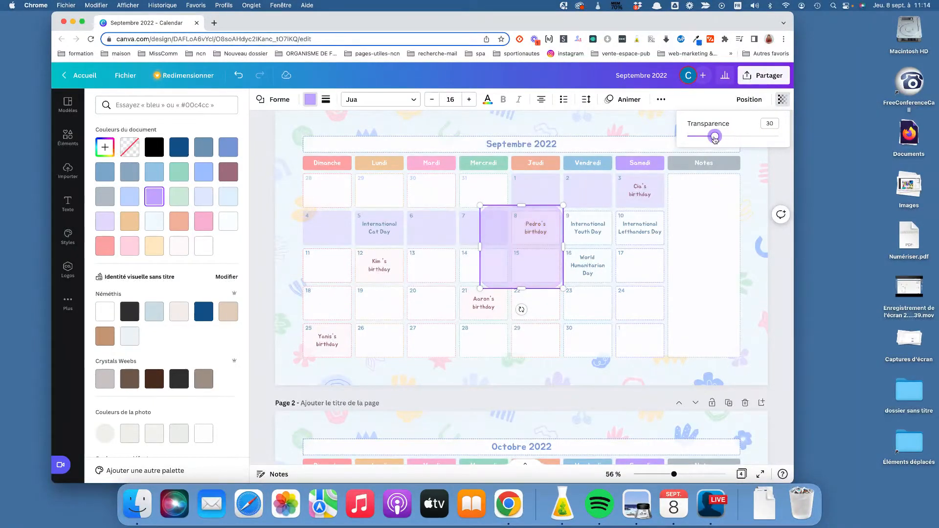
Shrink the purple shape to a small swatch and place it at the start of the Notes column.
left_click_drag(522, 205, 529, 269)
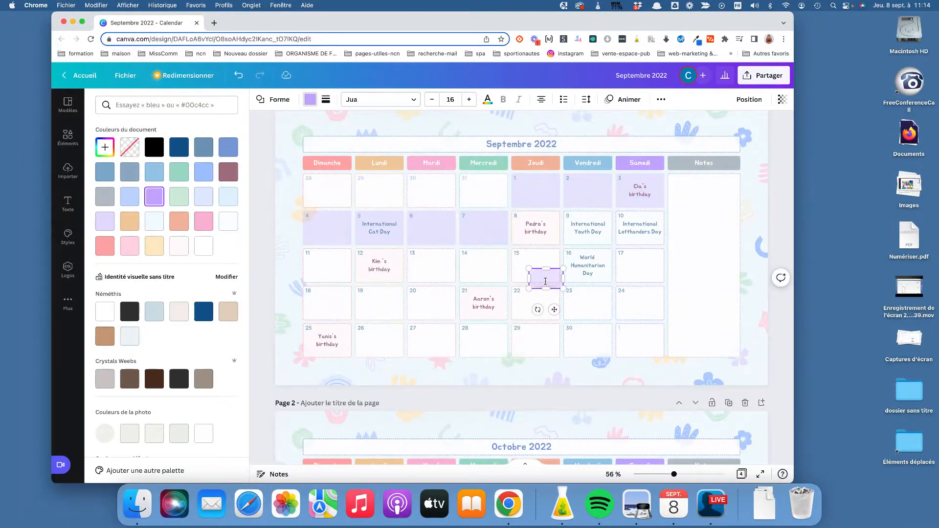
left_click_drag(554, 311, 682, 183)
left_click(712, 185)
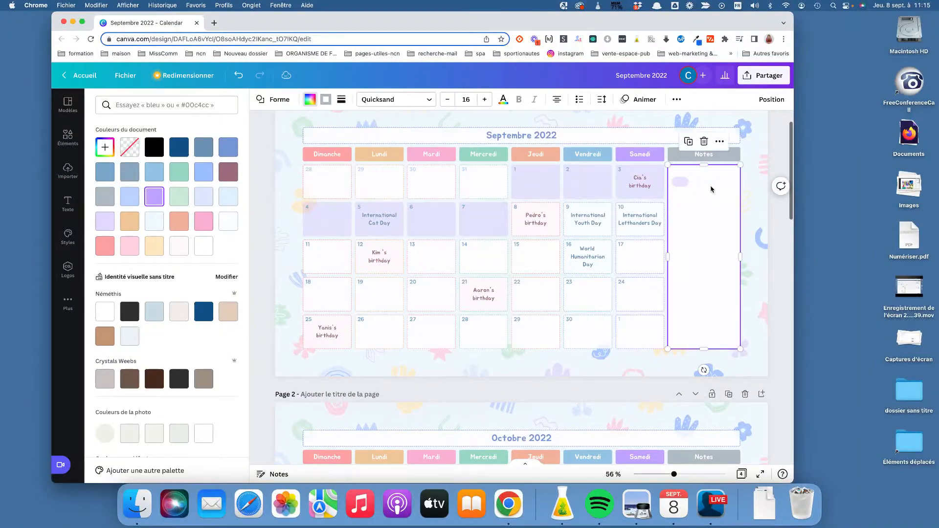
Add a body text box reading Promo rentrée beside the Notes swatch, left-align it and narrow it to fit the column.
left_click(67, 202)
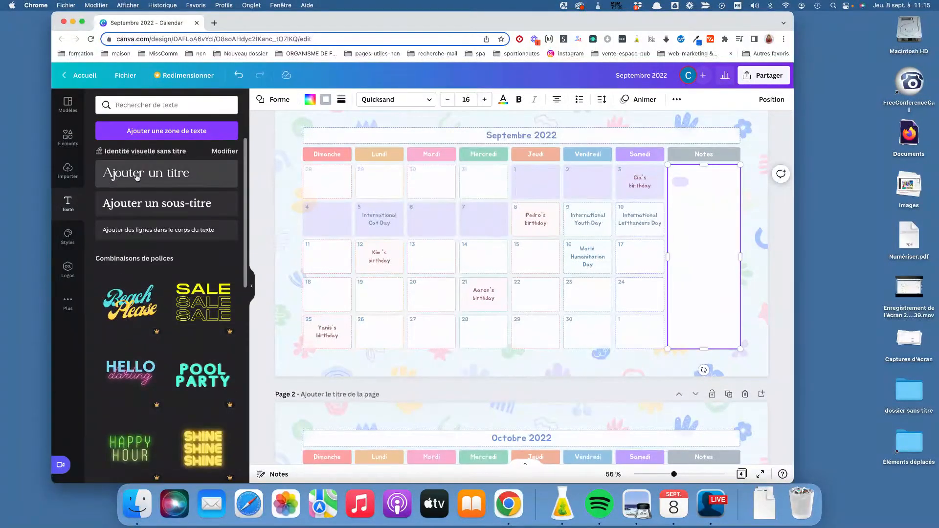
left_click(153, 230)
left_click_drag(691, 348, 716, 177)
triple_click(702, 184)
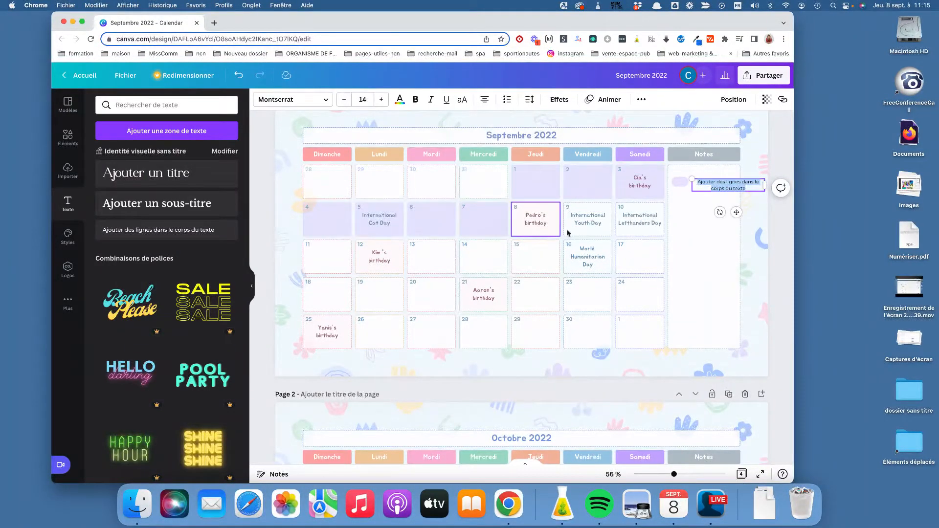
type("Promo ren")
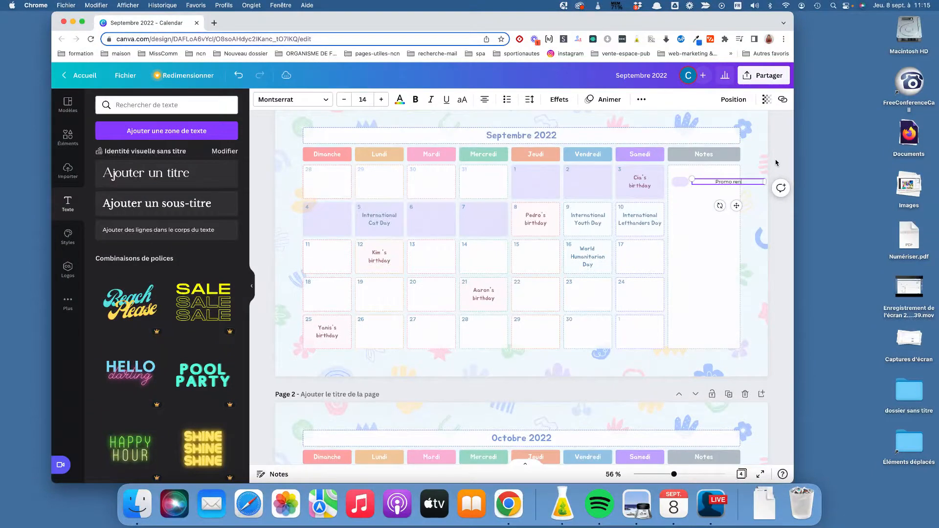
type("trée")
key("Return")
key("BackSpace")
left_click(485, 99)
left_click_drag(766, 182, 737, 184)
Duplicate the purple swatch and its Promo rentrée label twice below the original in the Notes column.
left_click(680, 190)
left_click(681, 184)
left_click(704, 185, "shift")
left_click_drag(706, 186, 701, 218)
left_click(701, 274)
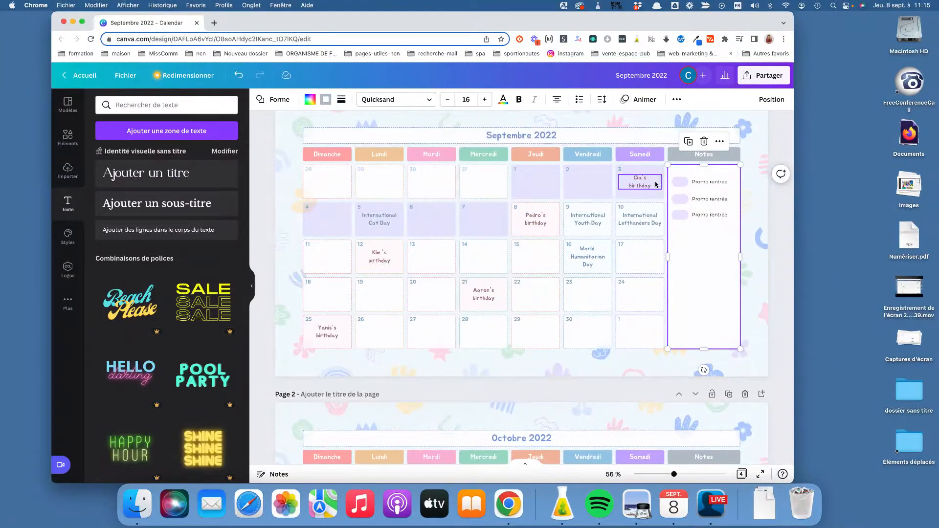
left_click(634, 190)
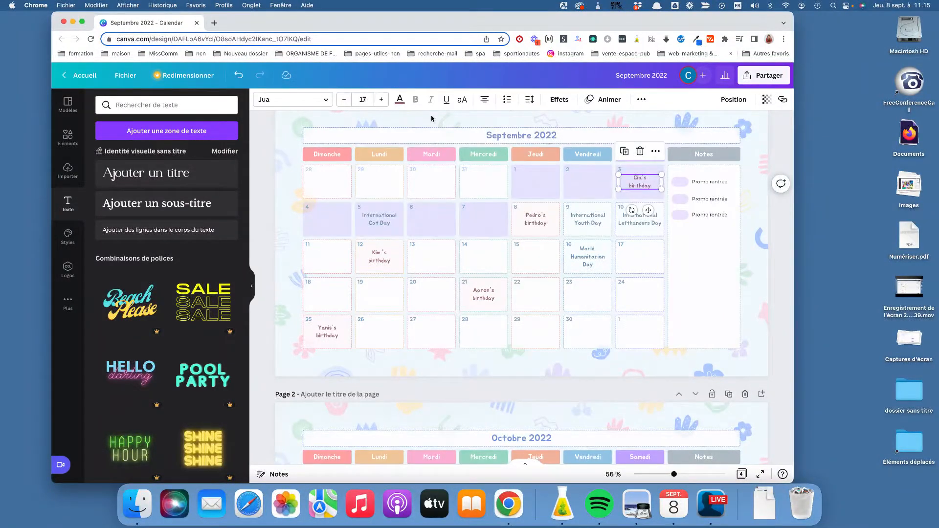
left_click(641, 101)
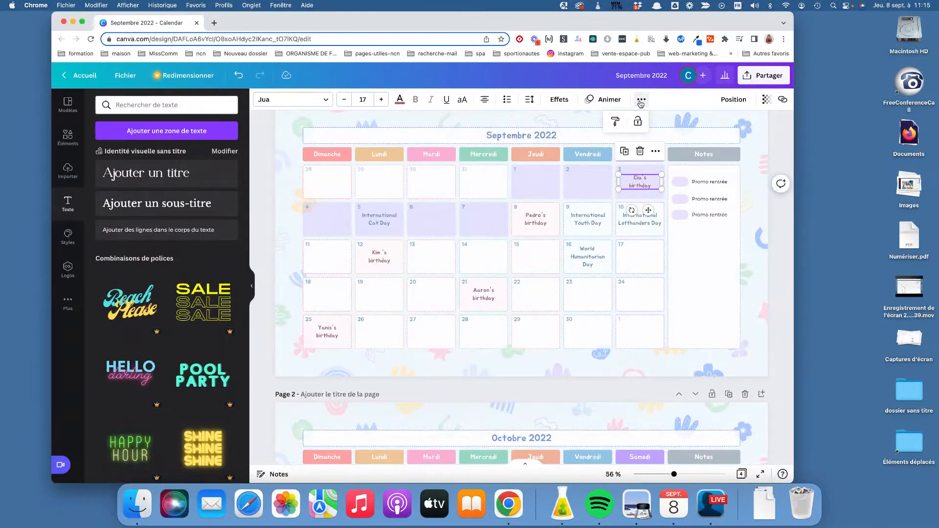
left_click(640, 100)
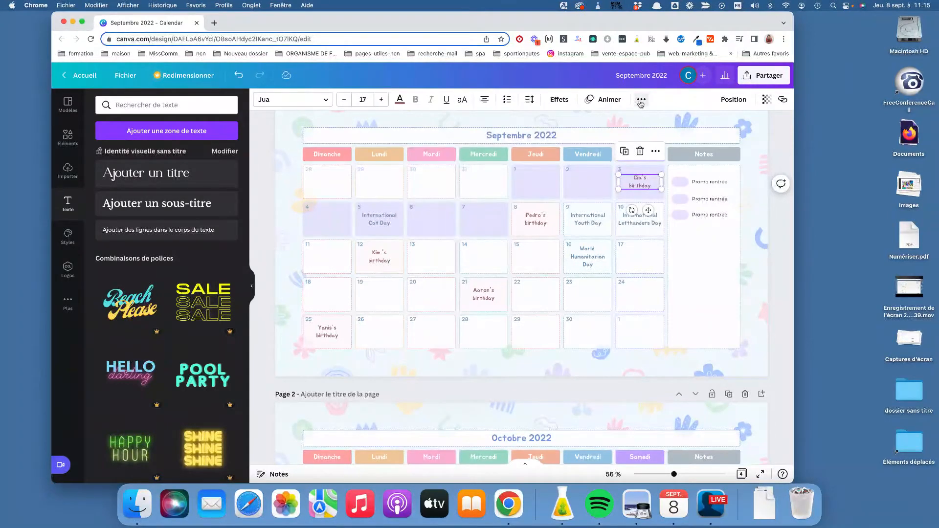
Create a small dark blue rectangle labelled Article de blog and place copies on Tuesdays 6, 13, 20 and 27.
left_click(68, 142)
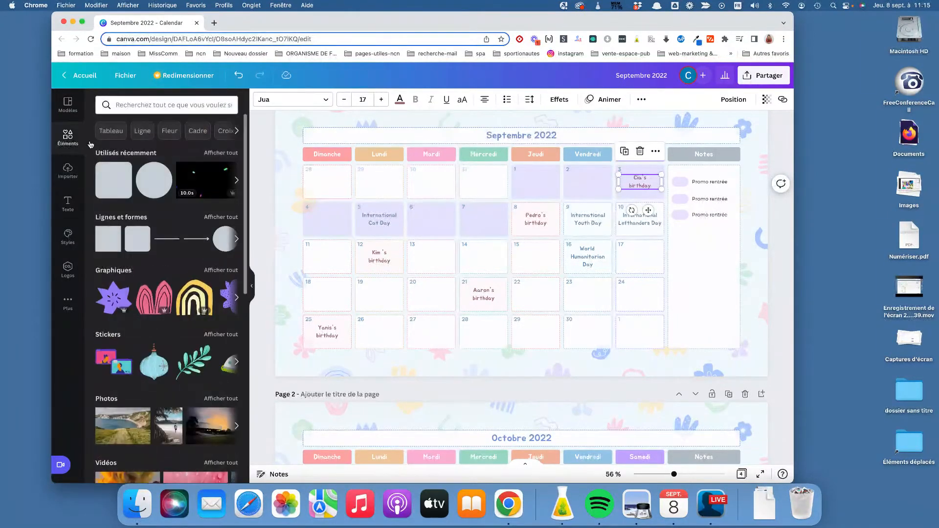
left_click(116, 249)
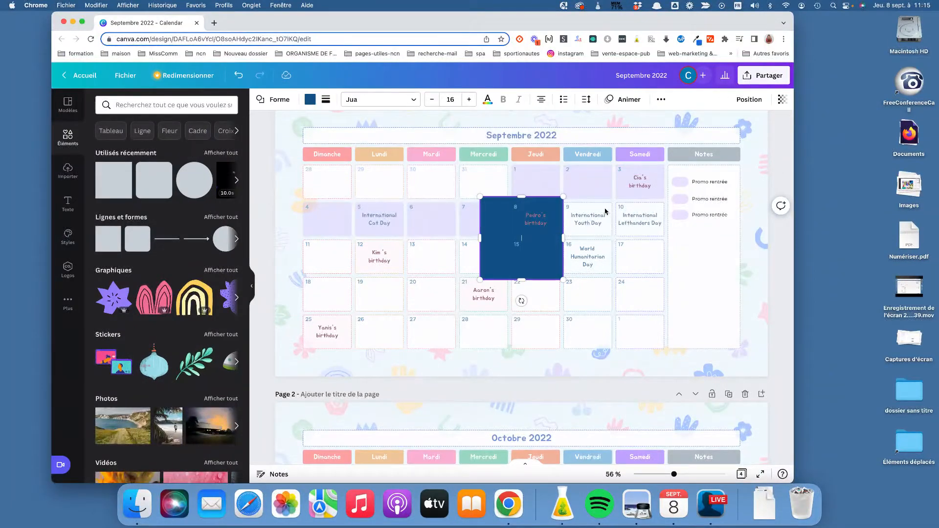
left_click_drag(522, 196, 522, 263)
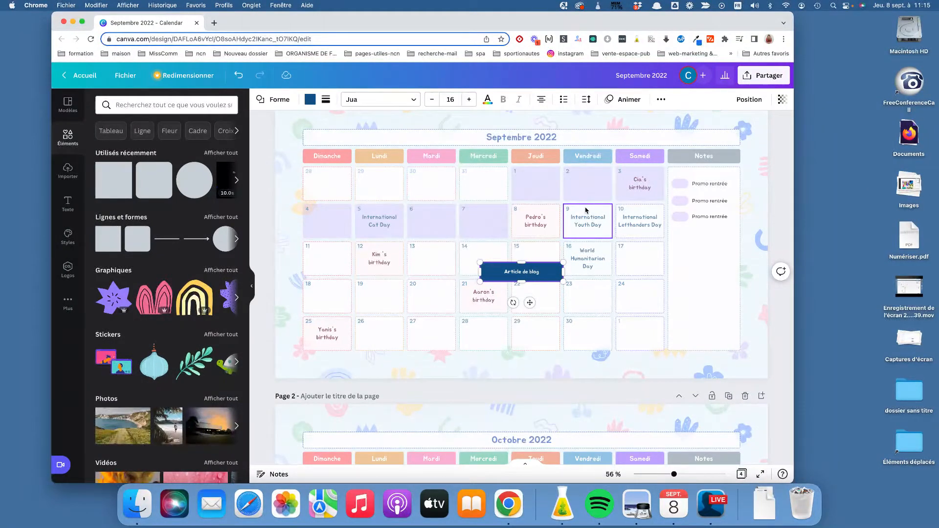
left_click_drag(561, 273, 443, 352)
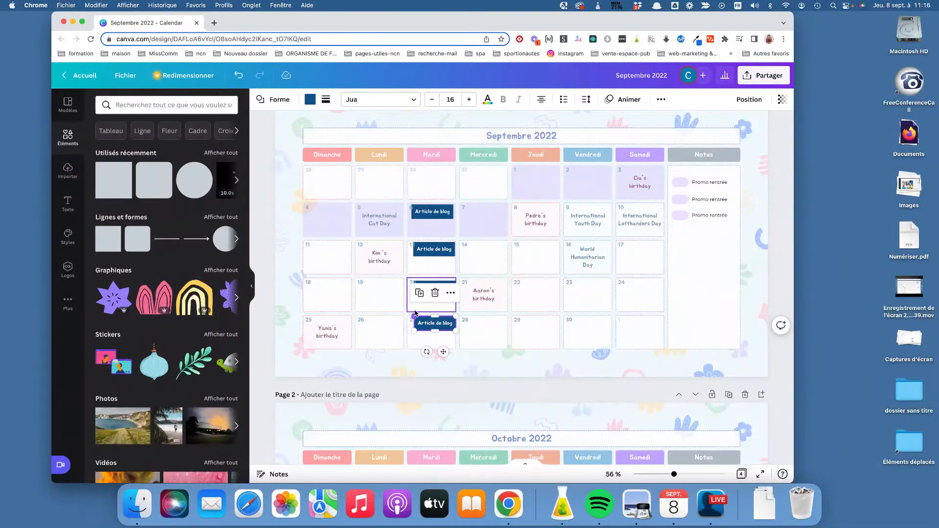
left_click(436, 279)
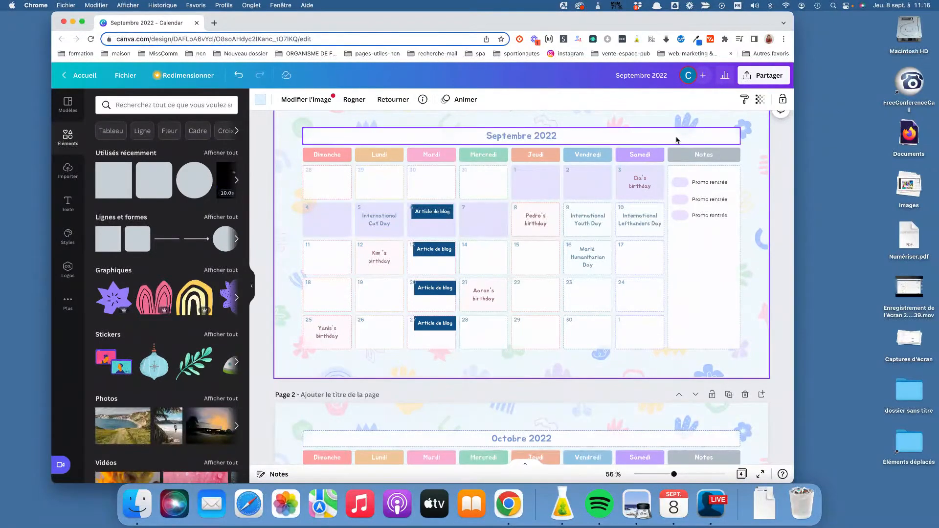
left_click(539, 195)
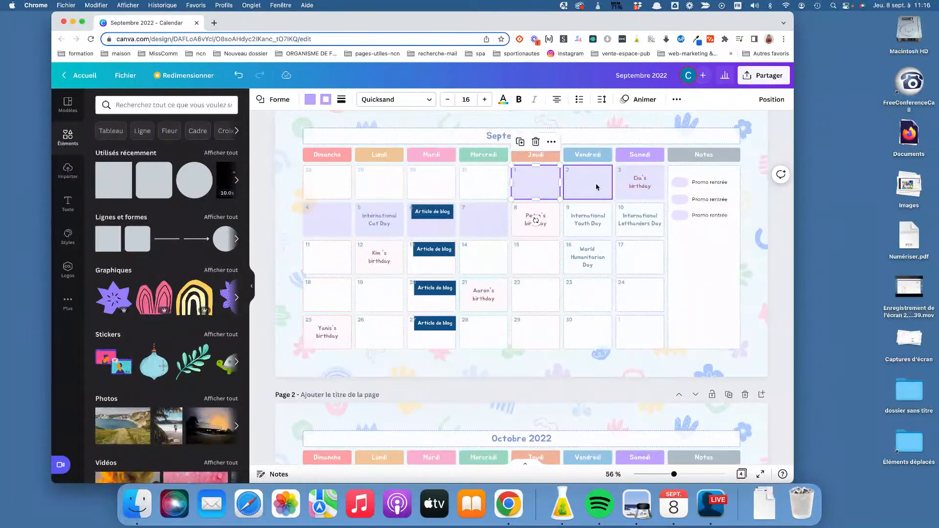
left_click(634, 196)
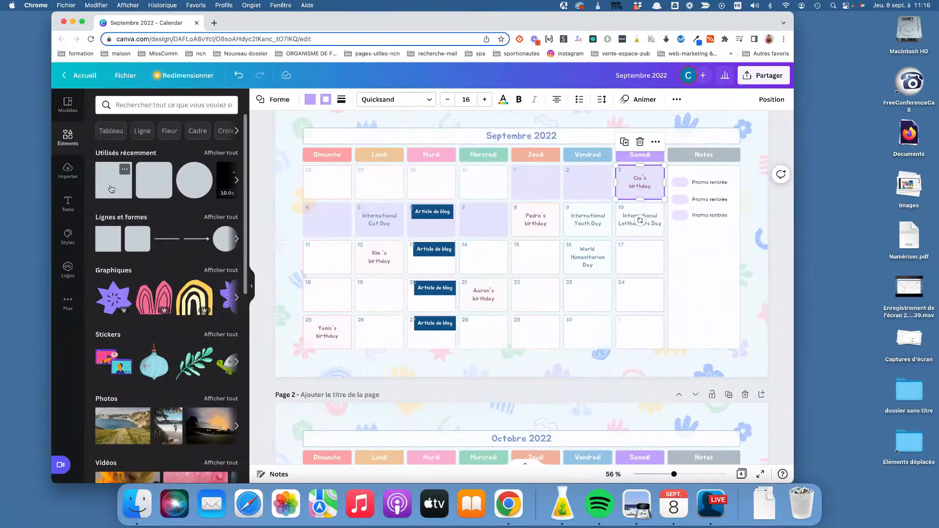
Copy the Article de blog tag of day 6, placing one copy beneath it and another on day 7.
left_click(433, 219)
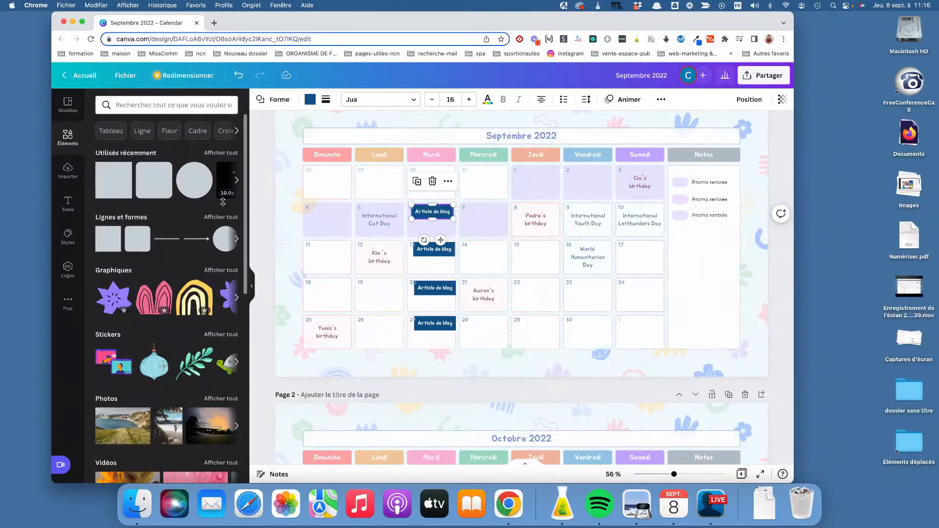
left_click(261, 205)
mouse_move(444, 220)
left_mouse_down()
mouse_move(619, 199)
mouse_move(434, 233)
left_mouse_up()
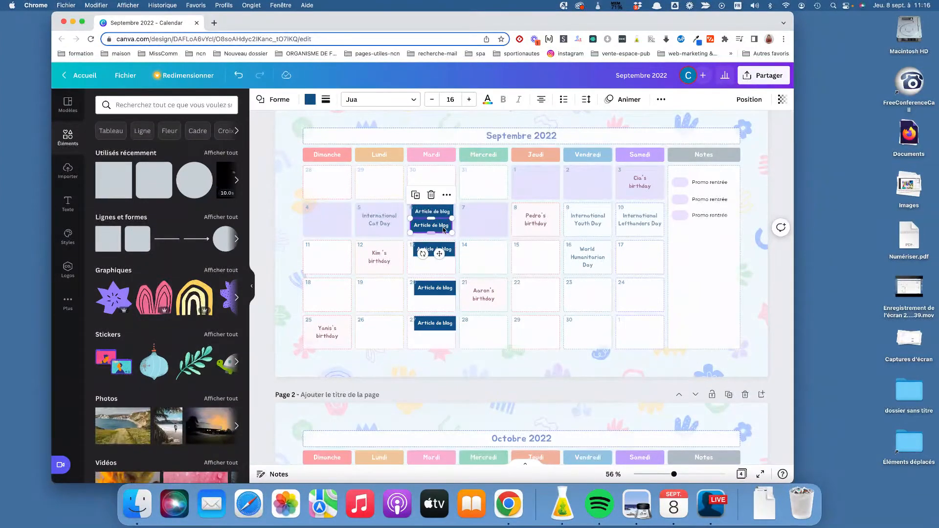
left_click_drag(444, 230, 496, 219)
Relabel the day 7 tag as Mail fin end and the lower day 6 tag as Mail j-1.
double_click(477, 218)
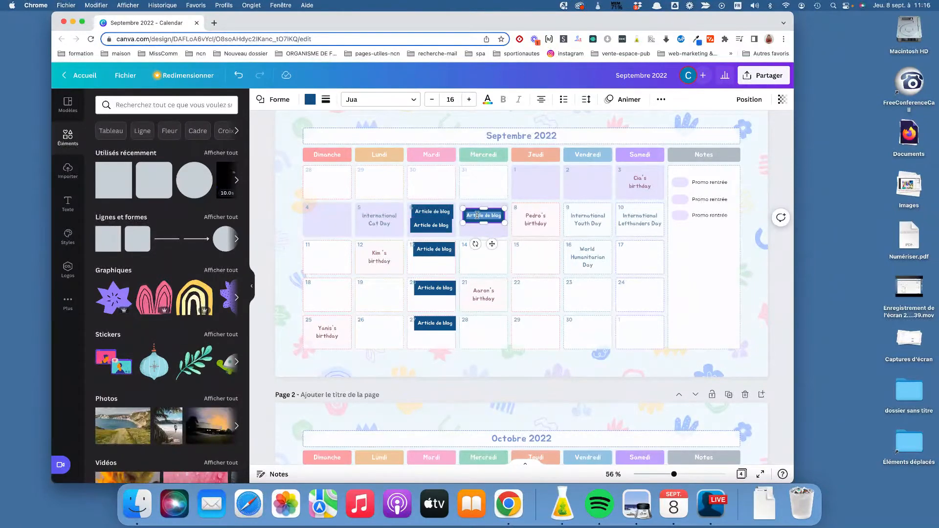
type("Mail")
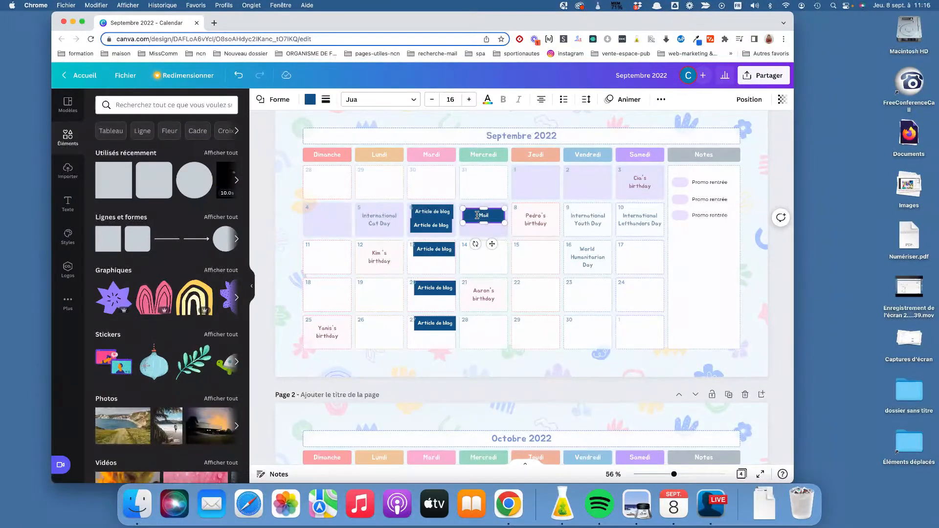
type(" fin sor")
key("BackSpace")
left_click(436, 226)
left_click(436, 227)
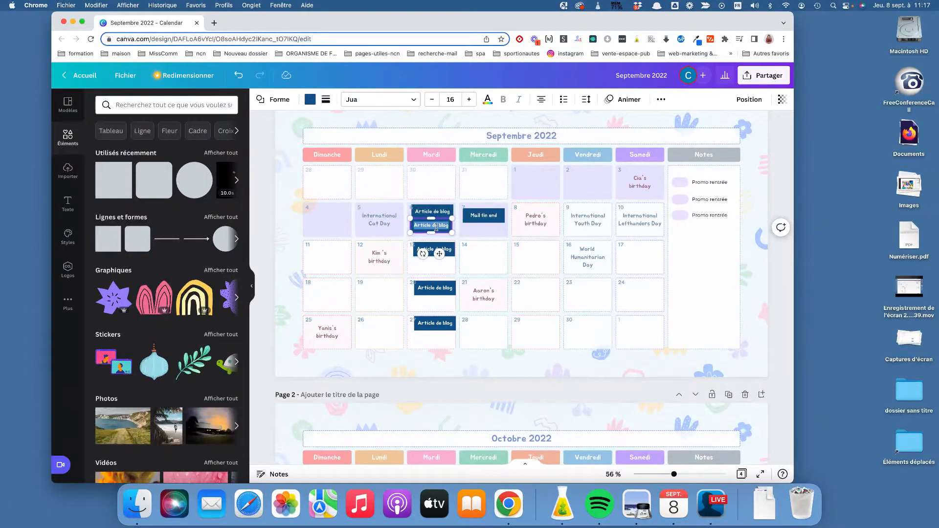
type("Mail j-1")
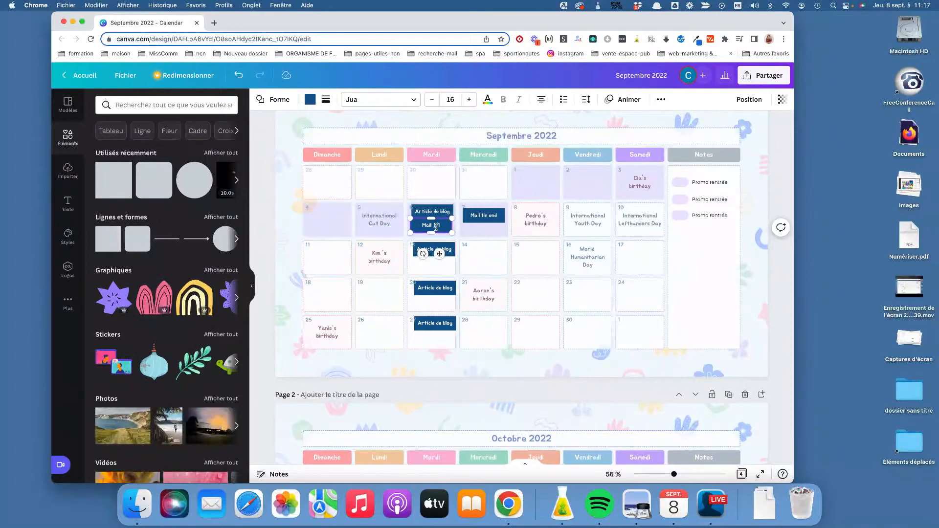
Fill the Mail j-1 and Mail fin end tags with purple.
left_click(310, 100)
left_click(158, 203)
left_click(483, 216)
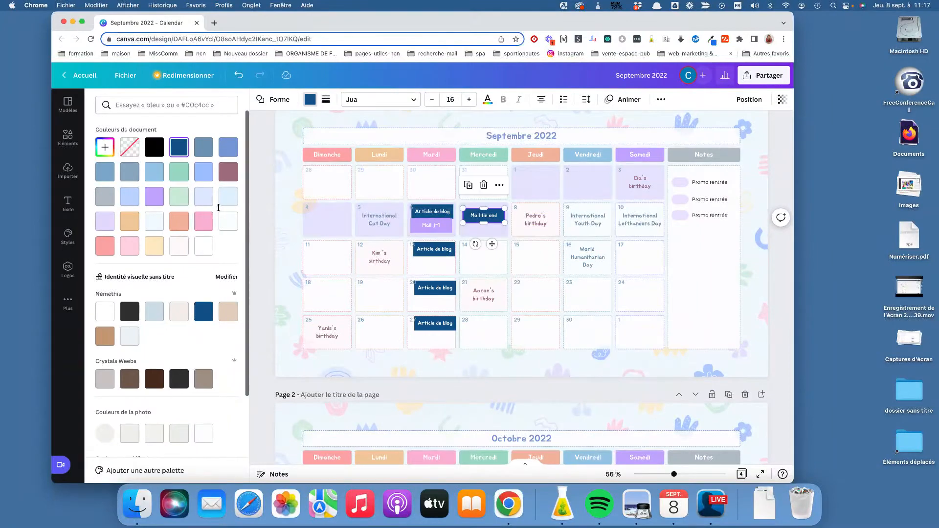
left_click(157, 203)
Reduce the height of the Mail j-1 and Mail fin end tags to slim bars.
left_click(437, 229)
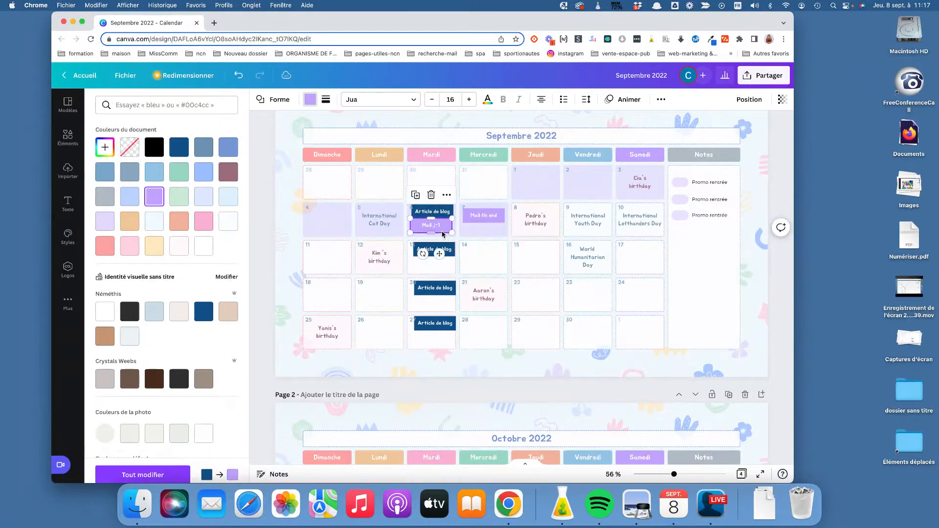
left_click_drag(442, 234, 448, 225)
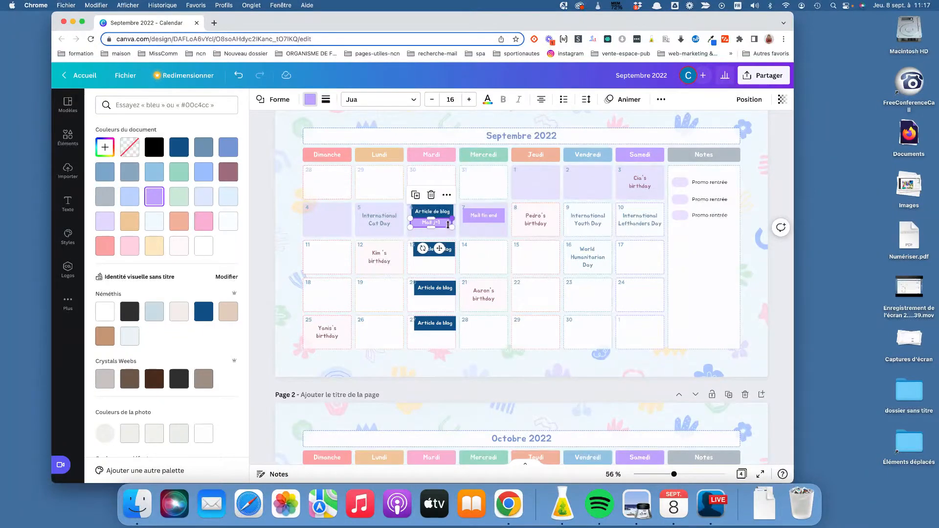
left_click(442, 233)
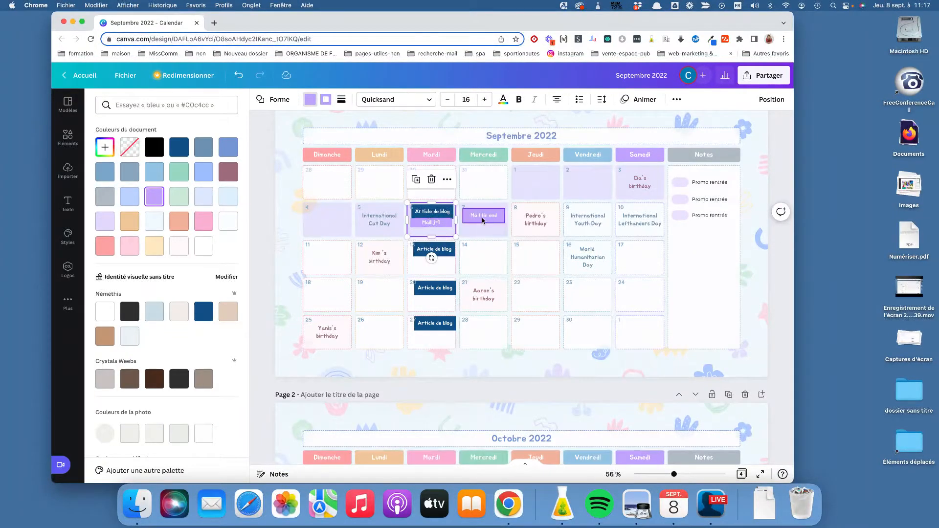
left_click(483, 221)
left_click_drag(484, 223, 484, 218)
Move the Mail j-1 tag to the Monday 29 cell in the first week and change its text to Mail j-3 lancement.
left_click(418, 226)
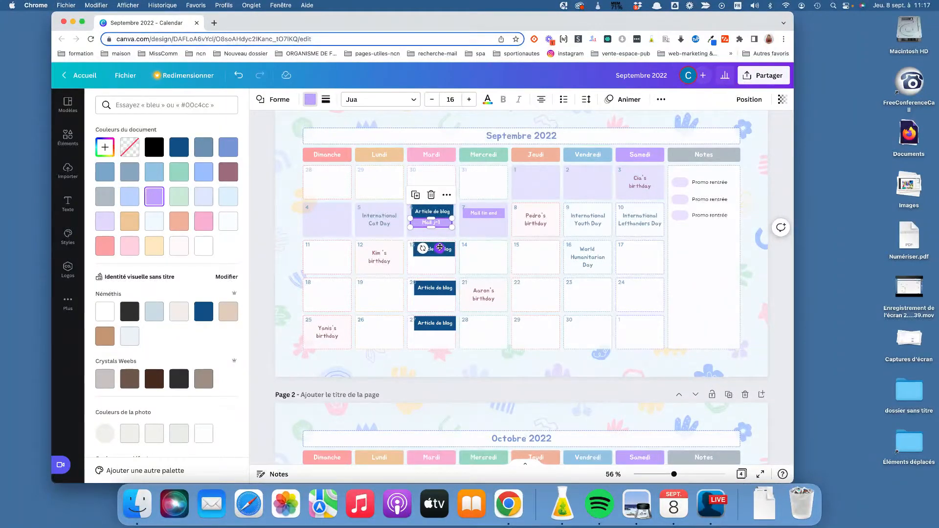
left_click_drag(440, 247, 385, 207)
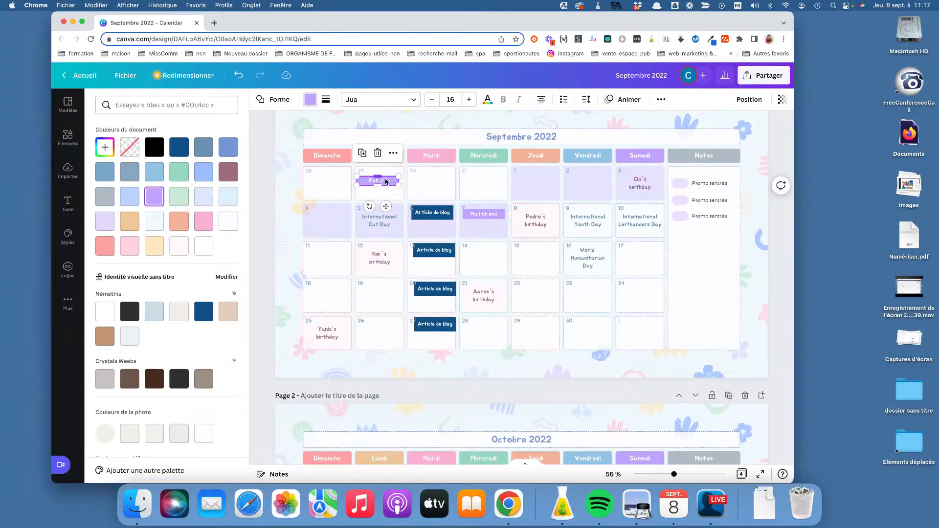
left_click(391, 182)
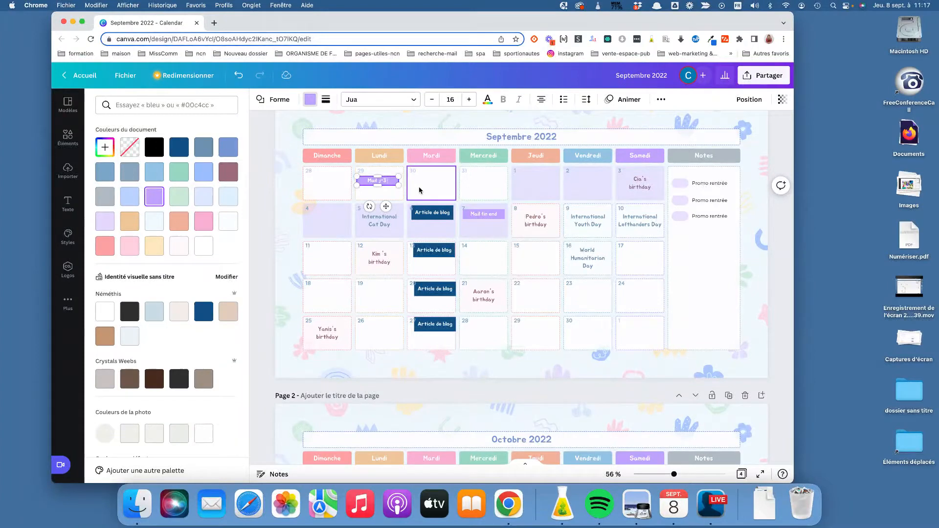
type("lancement")
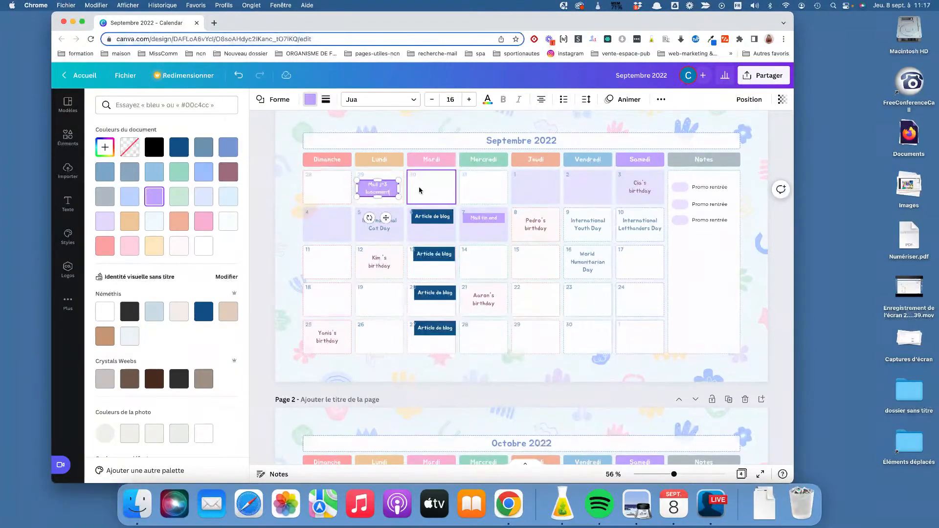
Set the second Notes legend swatch's transparency to 100 and relabel its text as Mailing promo.
left_click(682, 204)
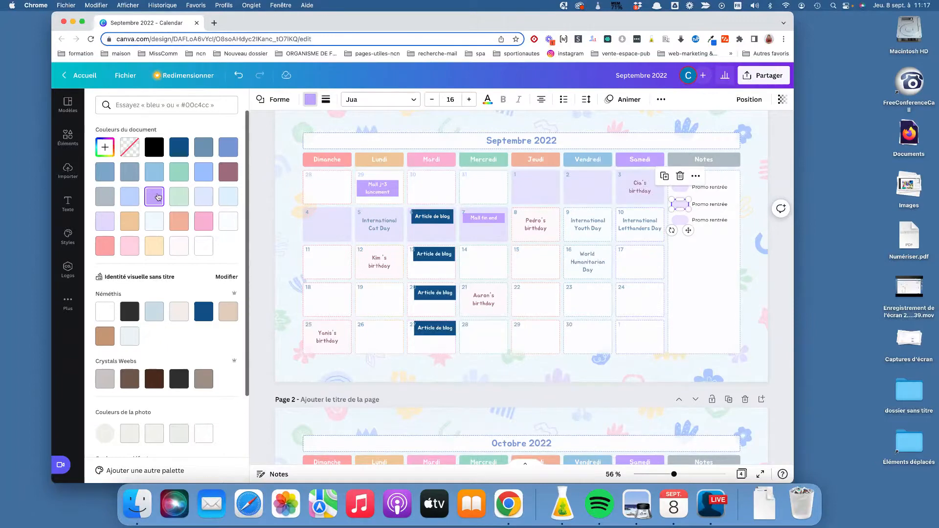
left_click(783, 100)
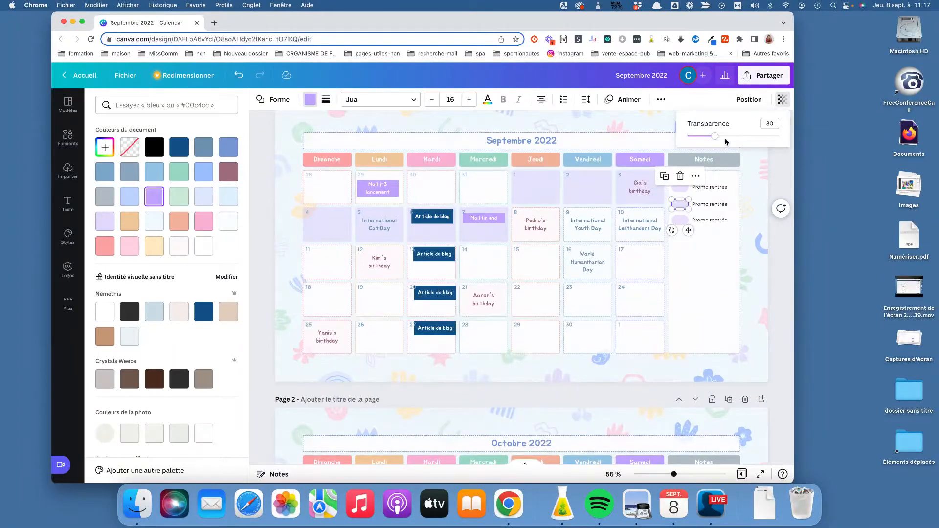
left_click_drag(725, 136, 782, 136)
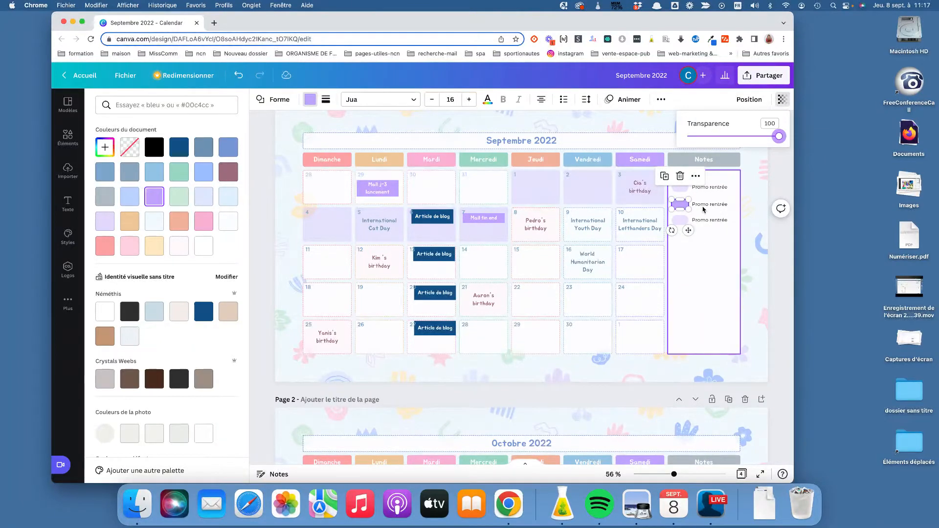
double_click(703, 206)
type("Mailing promo")
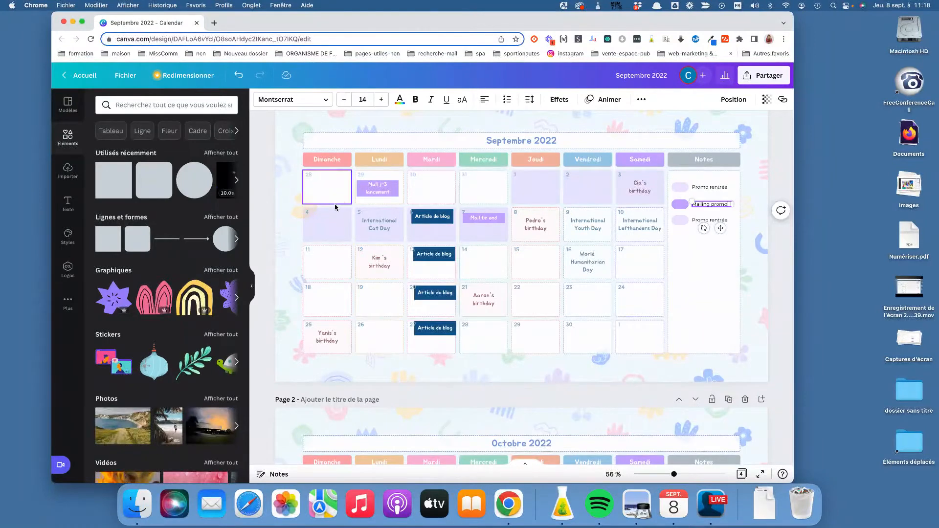
left_click(641, 193)
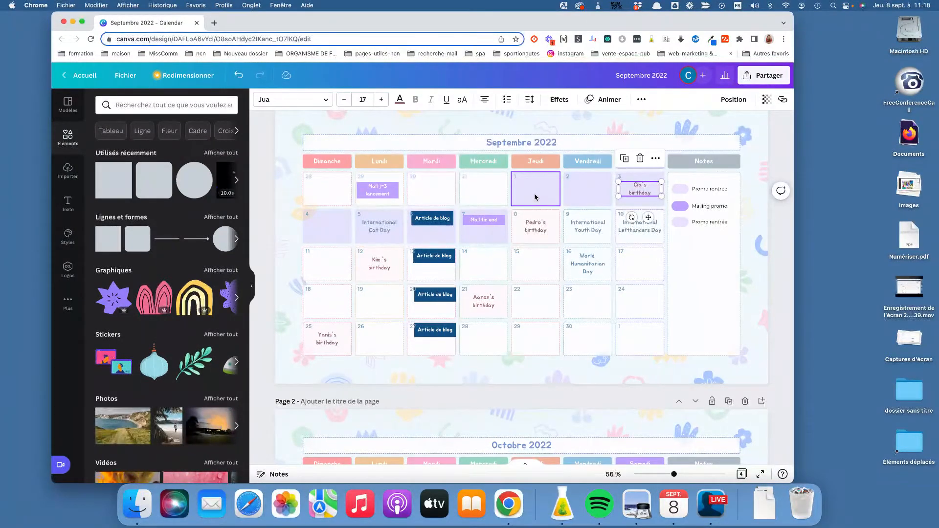
scroll(587, 196, "up", 1)
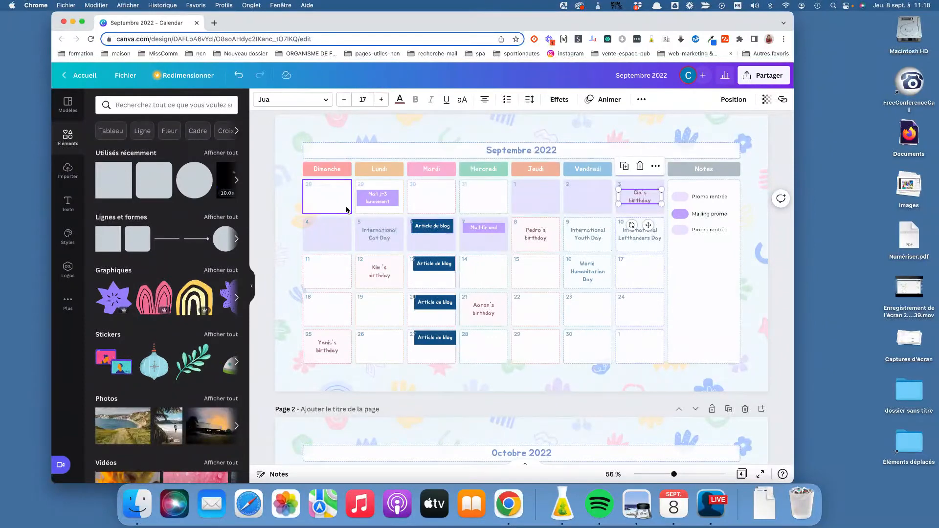
Duplicate the Mail j-3 lancement tag into September's first-week Wednesday 31 cell and change the copy's text to Mail j-1 lancement.
left_click(379, 206)
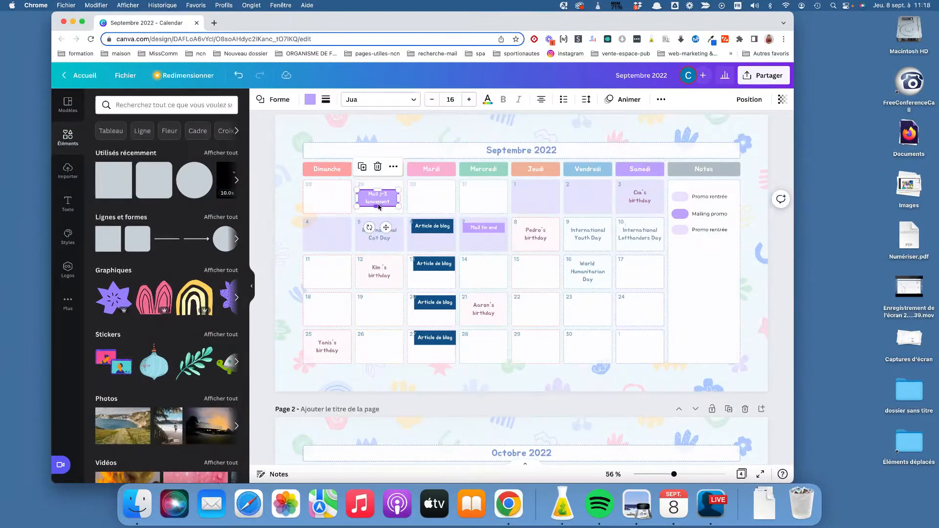
left_click_drag(386, 229, 492, 223)
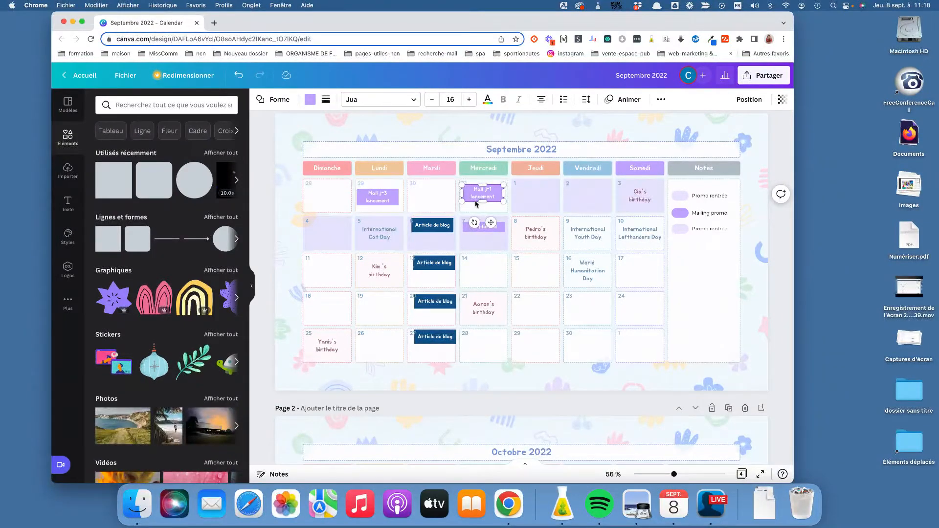
left_click(433, 198)
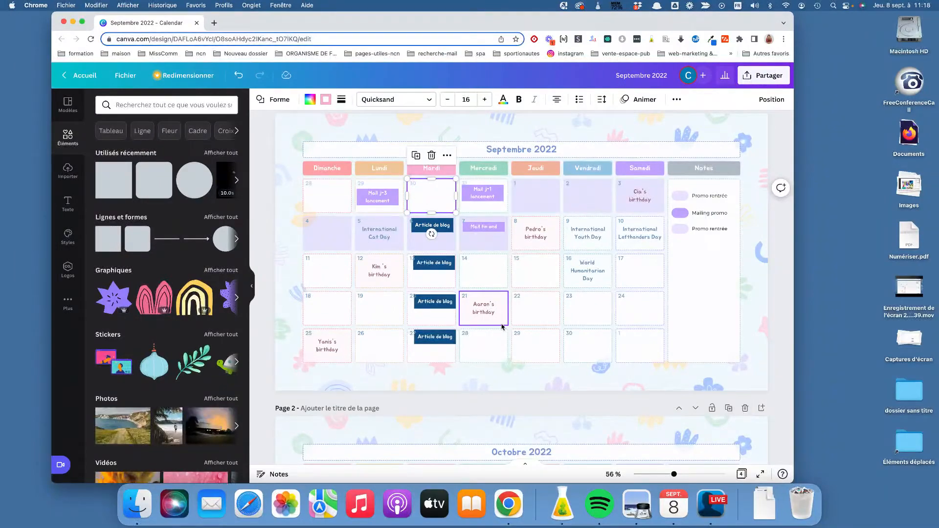
Look through the calendar pages from September to December.
scroll(513, 343, "down", 6)
scroll(514, 343, "down", 12)
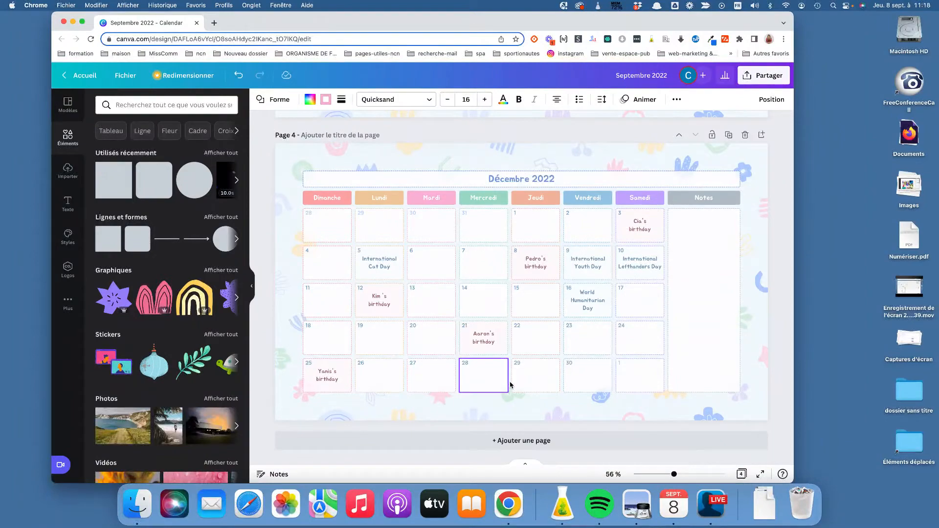
left_click(525, 378)
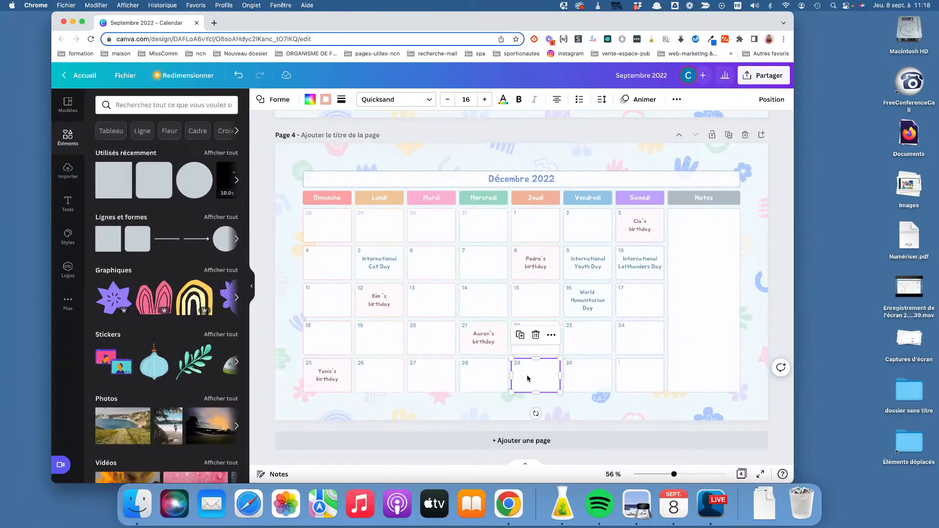
scroll(527, 379, "up", 15)
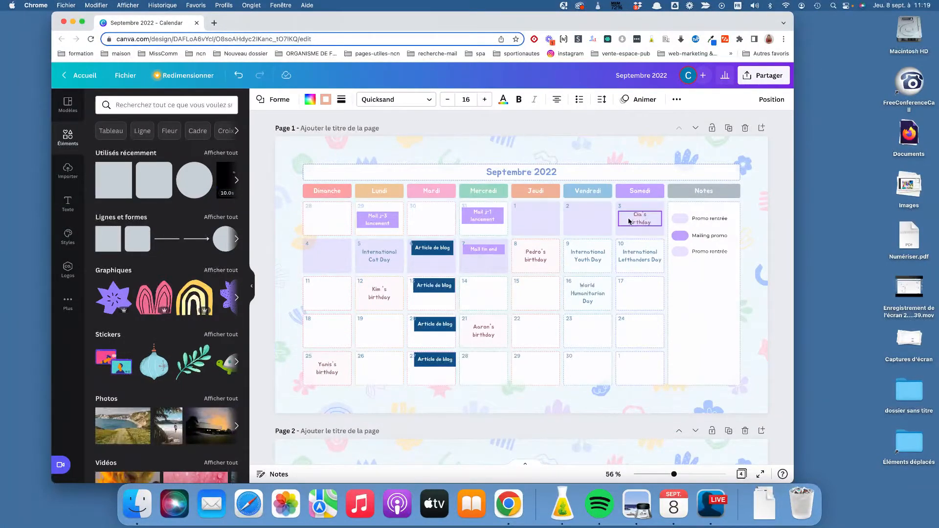
scroll(434, 272, "down", 10)
scroll(460, 239, "up", 4)
scroll(482, 242, "down", 10)
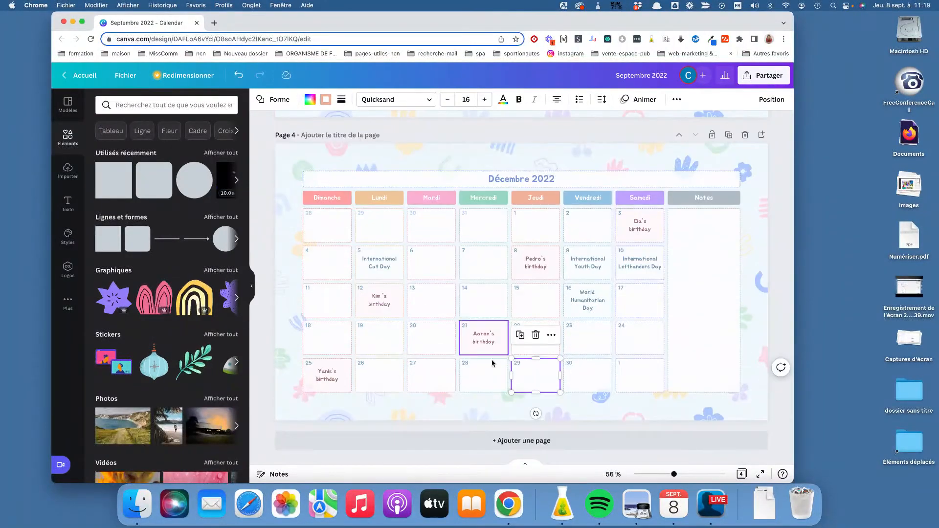
scroll(474, 367, "up", 1)
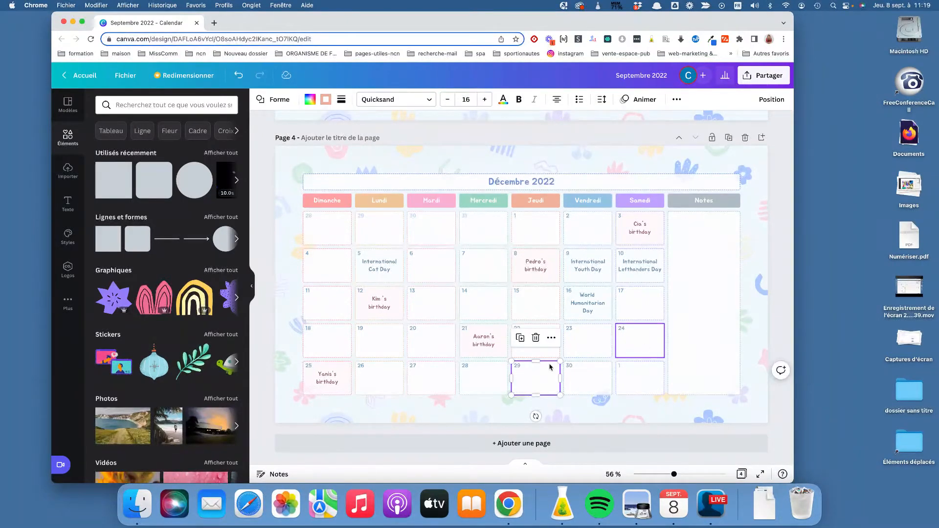
Fill the December day cells from 15 to 25 with the medium green document colour.
left_click(321, 391)
left_click(632, 346, "shift")
left_click(593, 346, "shift")
left_click(535, 348, "shift")
left_click(471, 356, "shift")
left_click(425, 351, "shift")
left_click(377, 351, "shift")
left_click(316, 346, "shift")
left_click(644, 297, "shift")
left_click(589, 309, "shift")
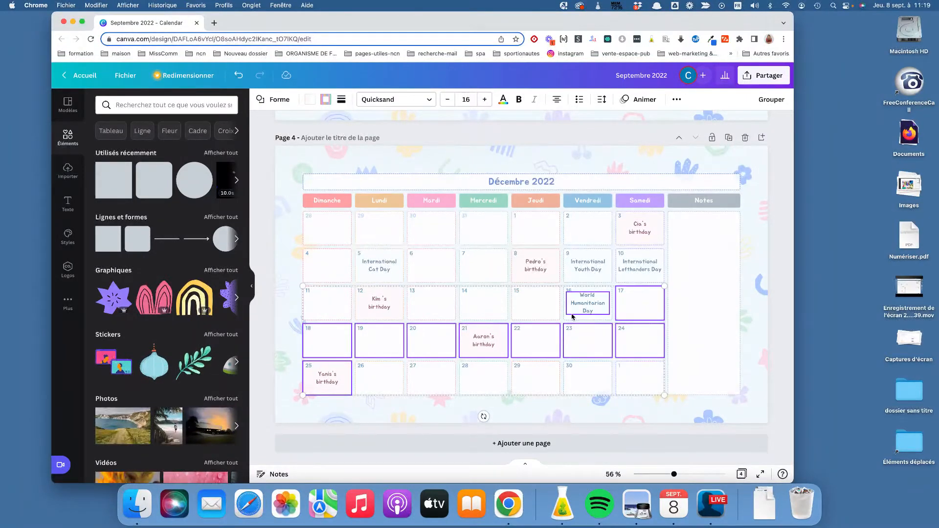
left_click(534, 317, "shift")
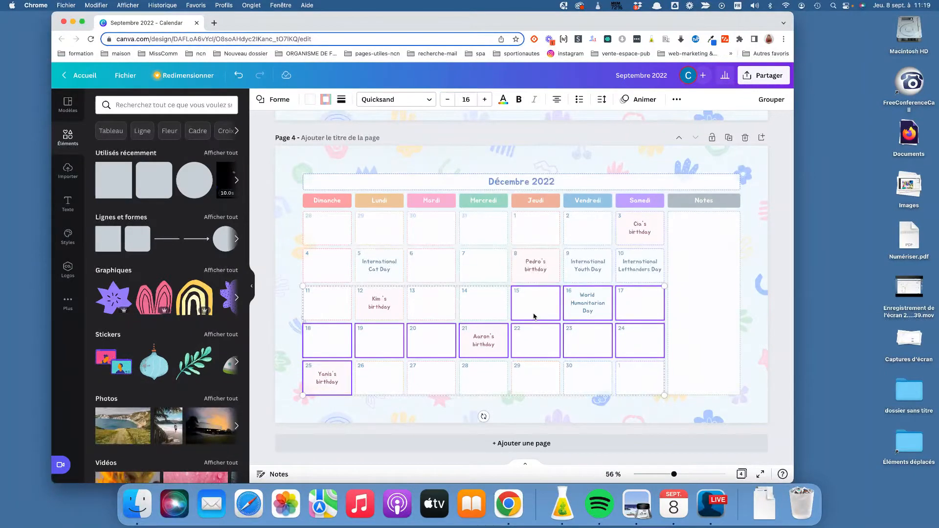
left_click(310, 101)
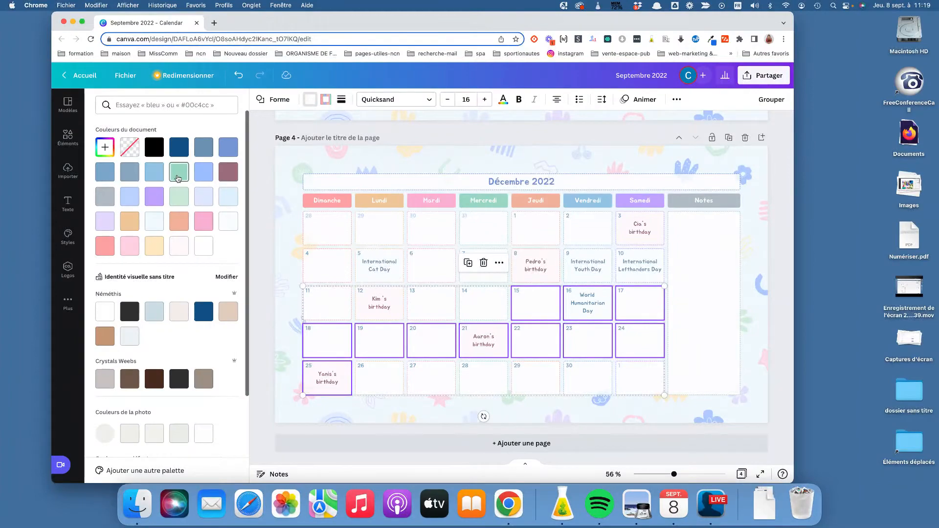
left_click(179, 174)
left_click(681, 310)
Copy the Promo rentrée legend entry from September's Notes column into December's Notes column.
scroll(556, 295, "up", 15)
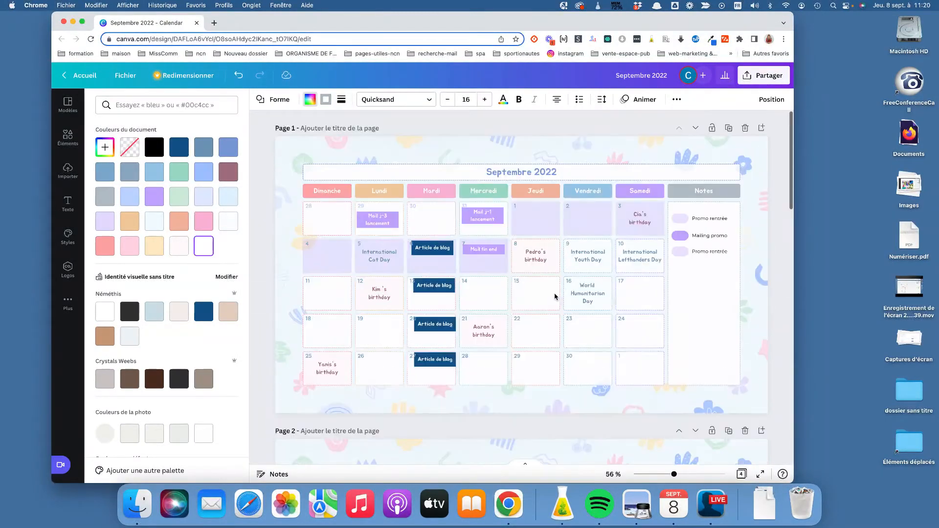
left_click(707, 221)
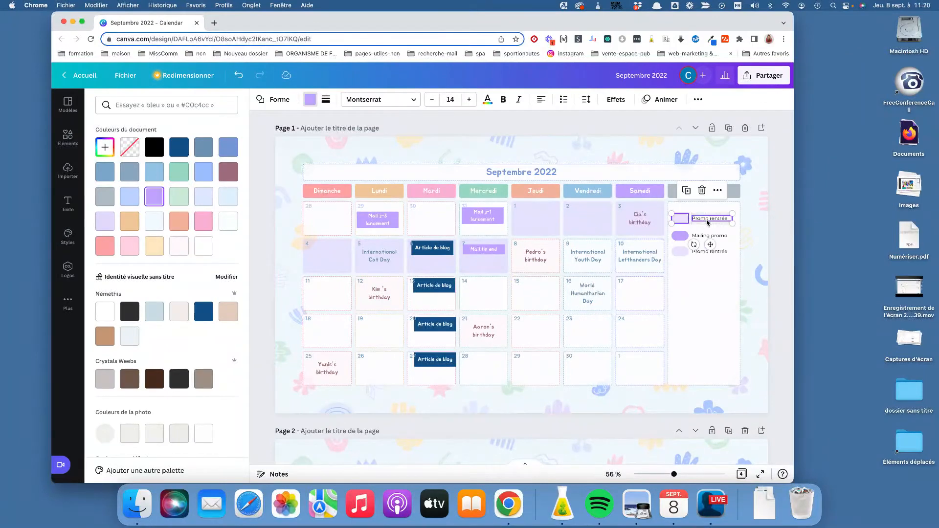
scroll(690, 264, "down", 15)
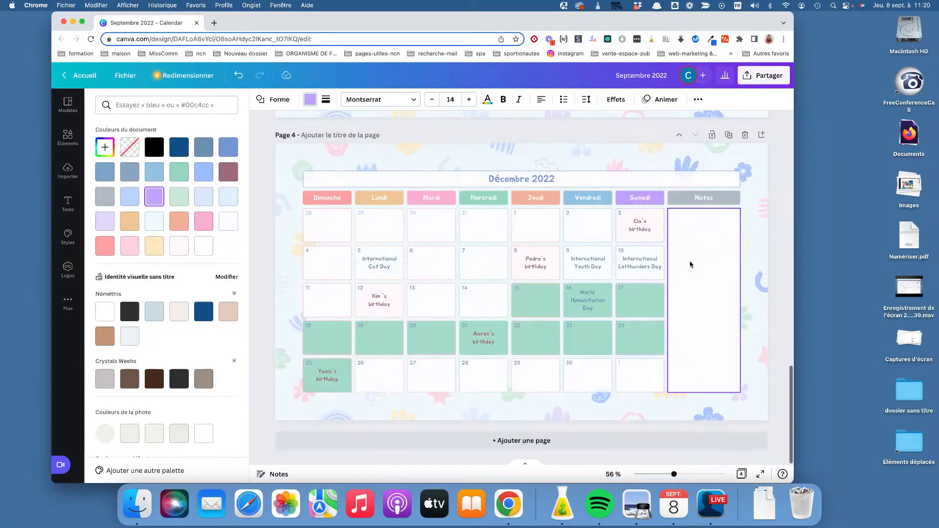
left_click(691, 265)
key("ctrl+v")
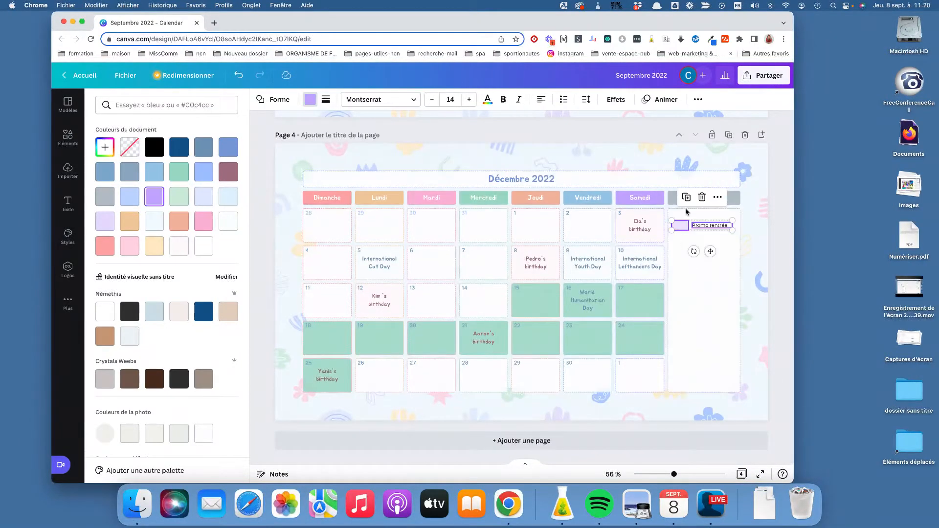
Recolour the legend swatch in December's Notes column with the same green as the filled days.
left_click(684, 228)
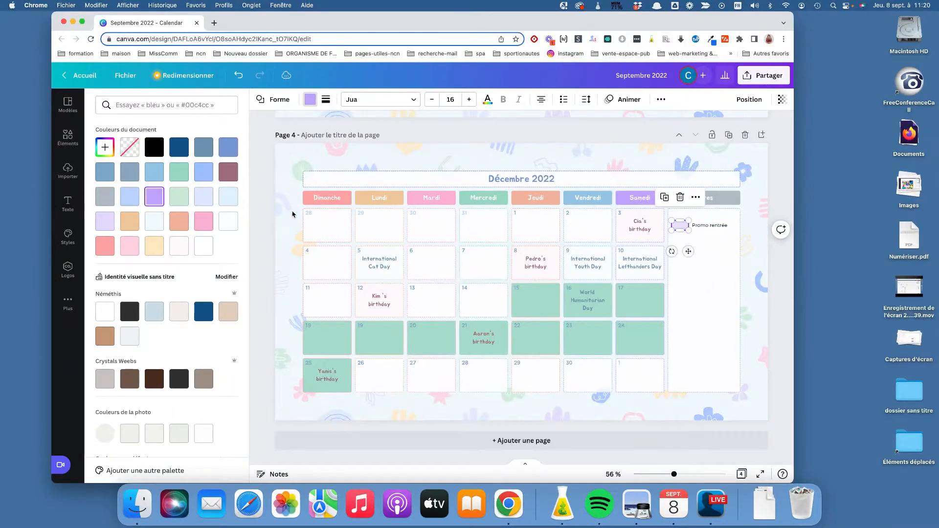
left_click(180, 199)
left_click(180, 179)
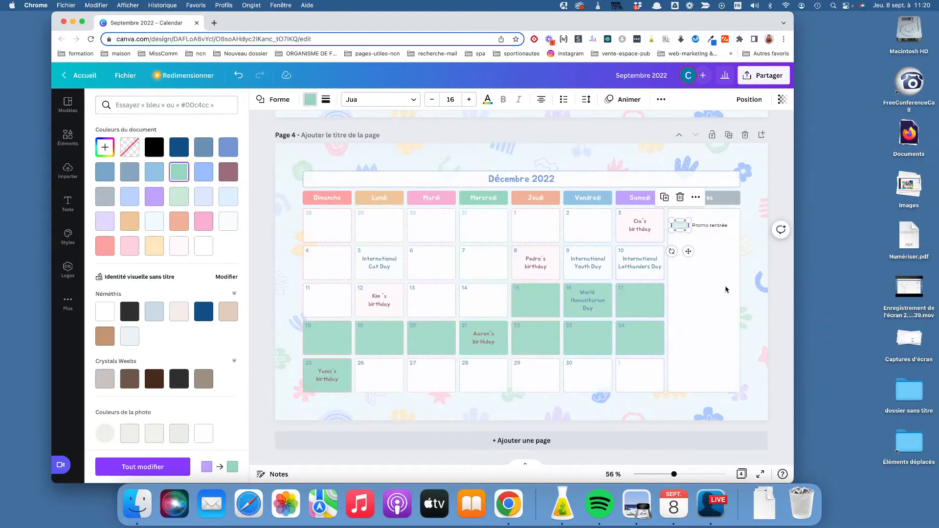
left_click(725, 289)
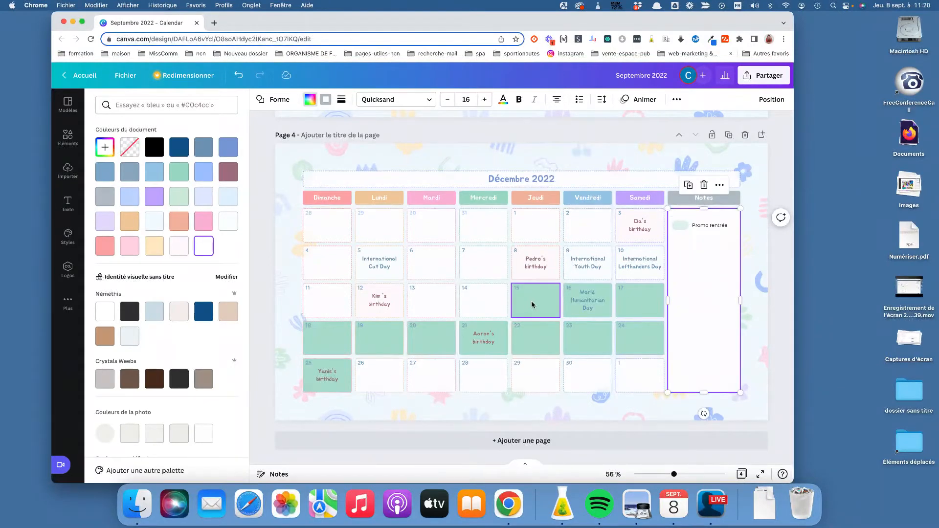
Group the green December cells from 15 to 25 and reduce their opacity to a pale green.
left_click(533, 305)
left_click(589, 302, "shift")
left_click(639, 301, "shift")
left_click(640, 336, "shift")
left_click(587, 343, "shift")
left_click(535, 345, "shift")
left_click(477, 352, "shift")
left_click(429, 351, "shift")
left_click(377, 342, "shift")
left_click(331, 338, "shift")
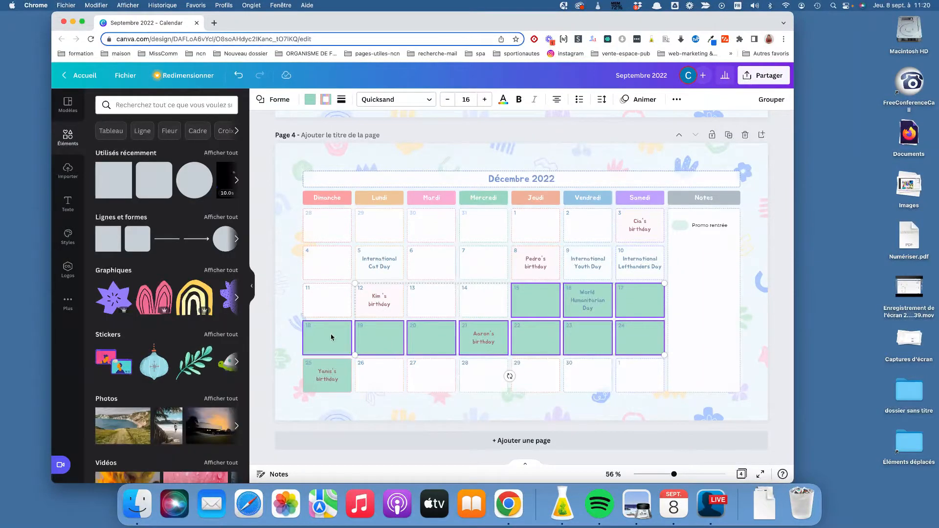
left_click(318, 384, "shift")
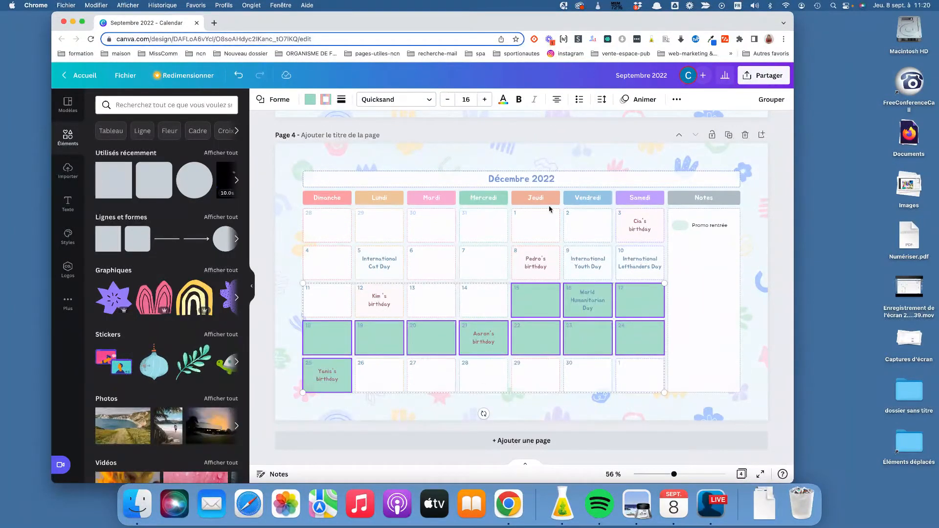
left_click(771, 99)
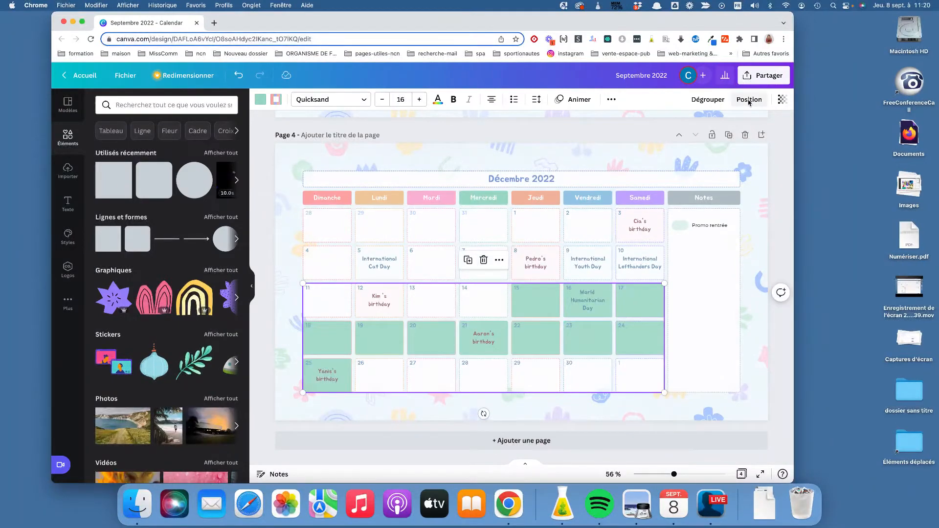
left_click(782, 100)
left_click_drag(778, 136, 723, 139)
left_click(687, 296)
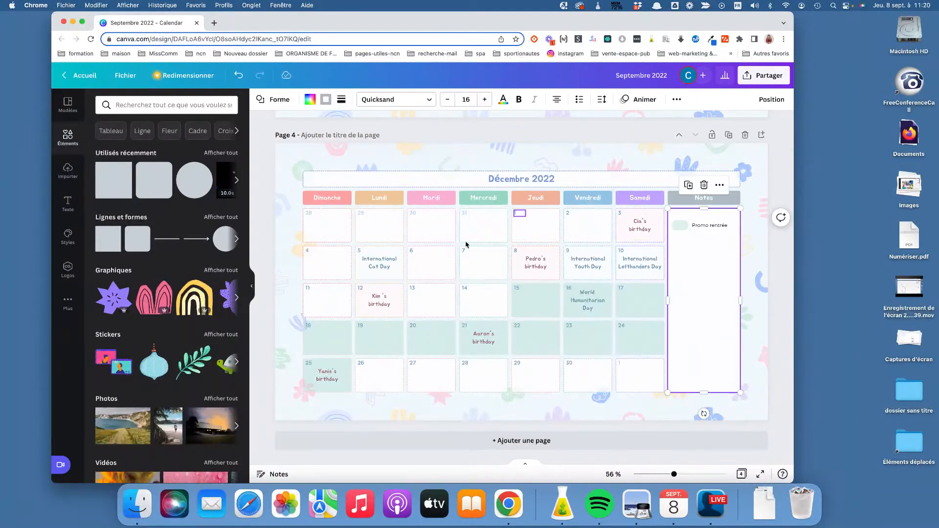
Copy a September Article de blog tag to the October page and place it in the first-row Tuesday 30 cell.
scroll(440, 271, "up", 20)
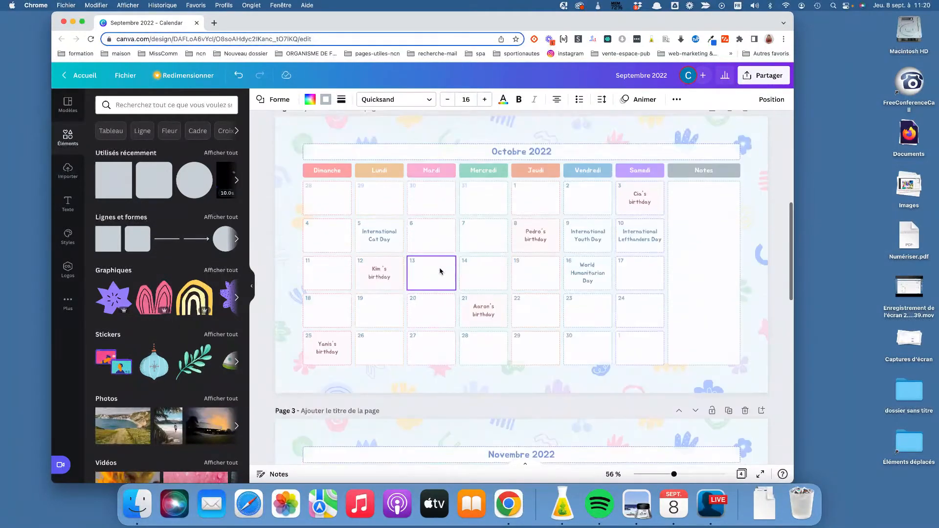
left_click(430, 344)
key("super+c")
scroll(428, 339, "down", 5)
left_click(434, 257)
key("super+v")
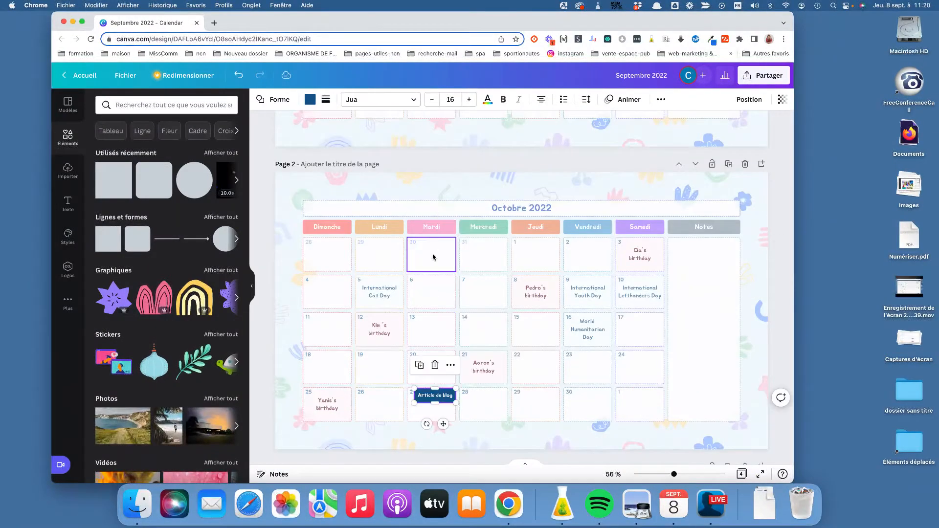
left_click_drag(446, 406, 439, 262)
Paste more Article de blog tags in October so that Tuesdays 6, 13 and 27 each have one.
key("super+c")
key("super+v")
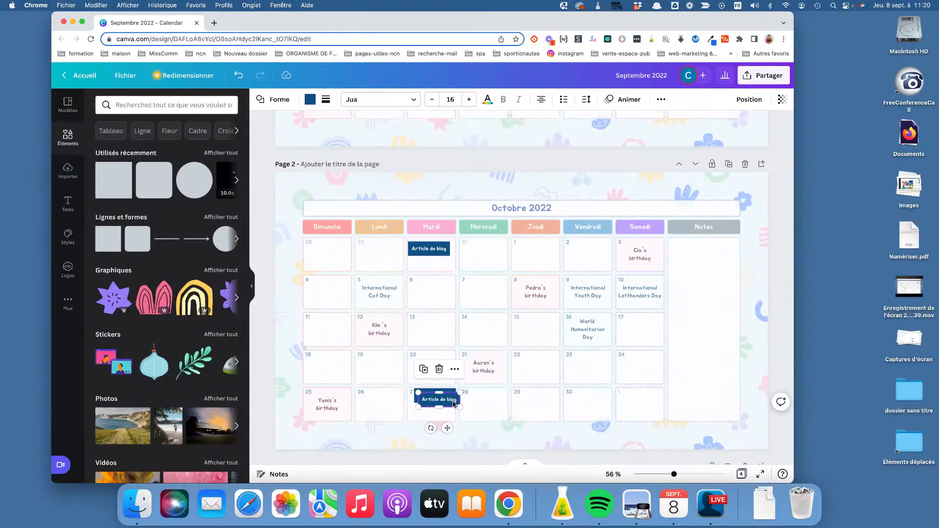
left_click_drag(436, 428, 440, 314)
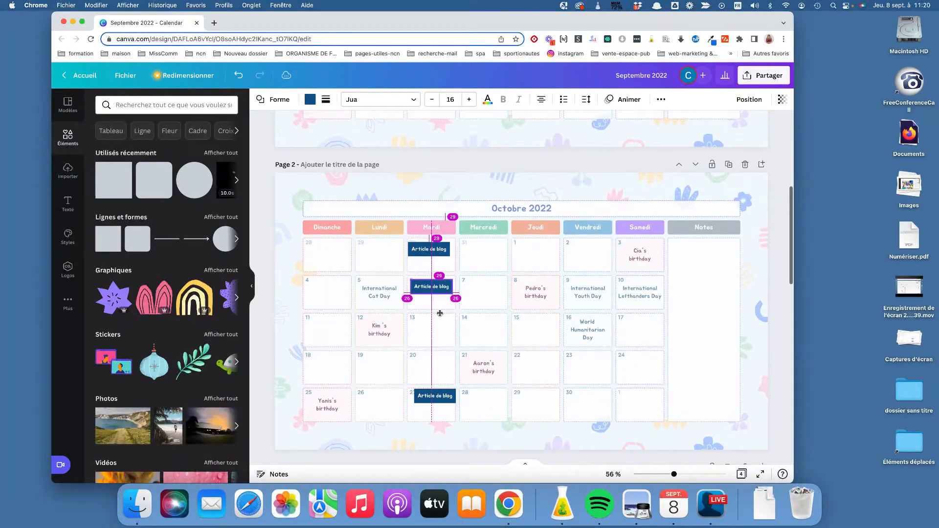
key("super+v")
left_click_drag(444, 427, 436, 353)
scroll(443, 389, "down", 5)
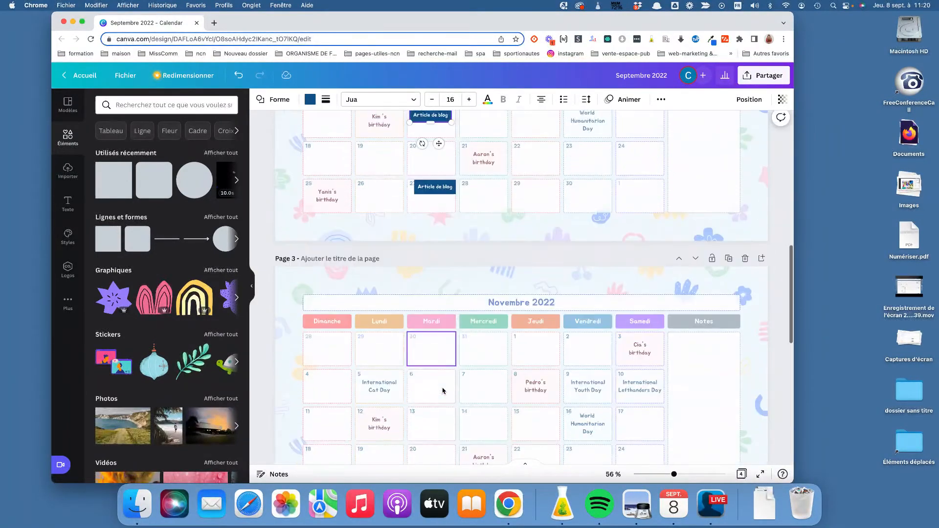
scroll(443, 390, "up", 8)
scroll(443, 390, "down", 10)
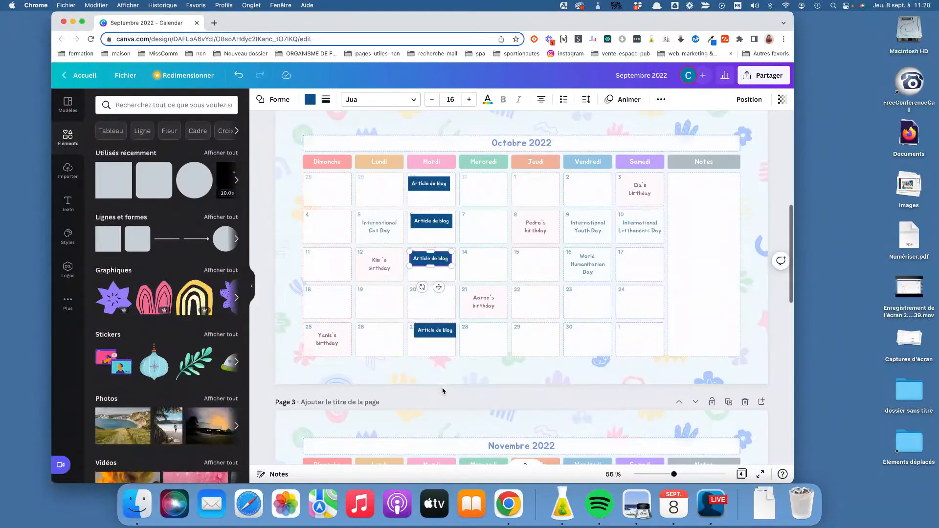
scroll(442, 390, "down", 5)
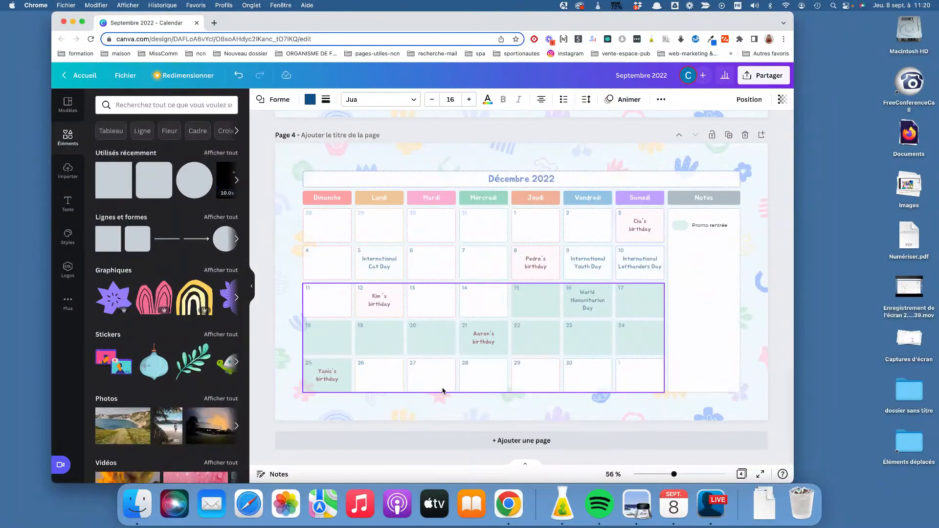
Paste an Article de blog tag on the December page and place it in the Tuesday 20 cell.
left_click(376, 342)
key("cmd+v")
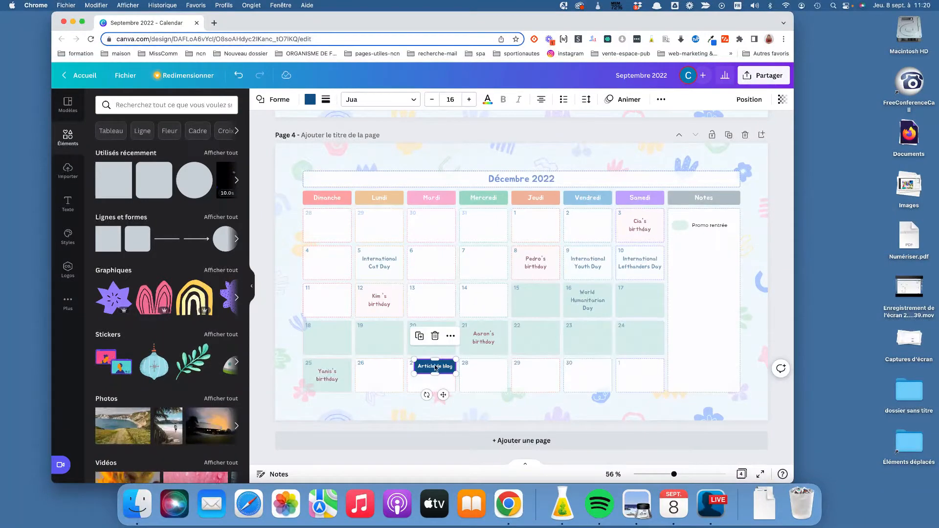
left_click_drag(443, 390, 443, 360)
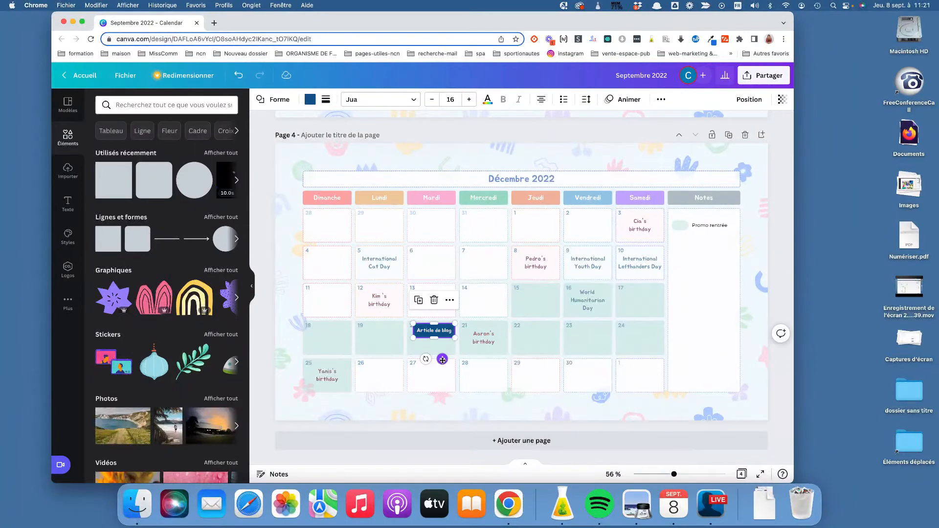
Add a second tag labelled Mail promo below the blog tag in December's Tuesday 20 cell and fill it with the promo days' green.
left_click_drag(444, 377, 440, 374)
double_click(423, 349)
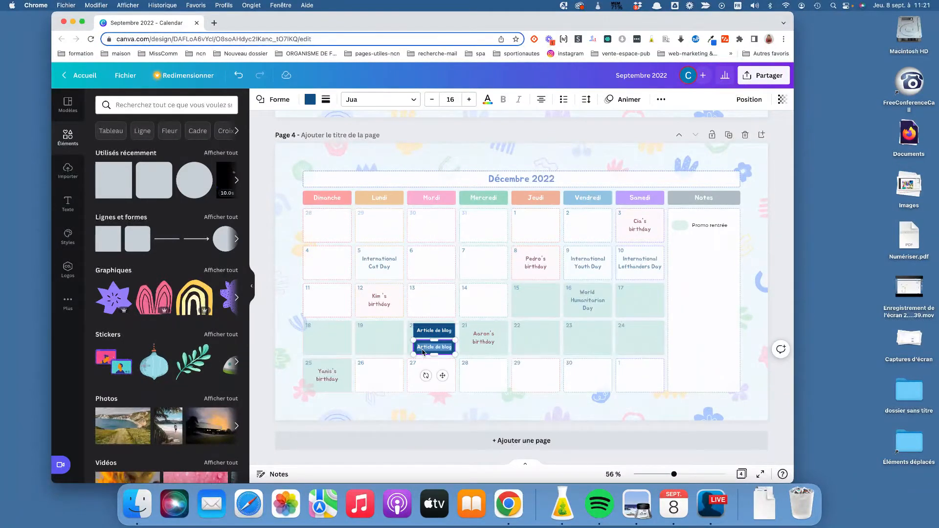
type("Mail promo")
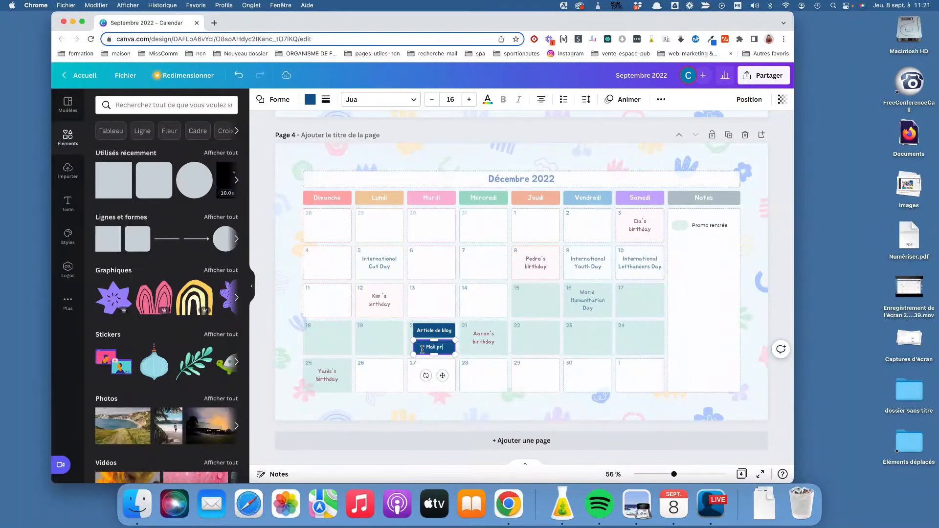
left_click(310, 99)
left_click(179, 172)
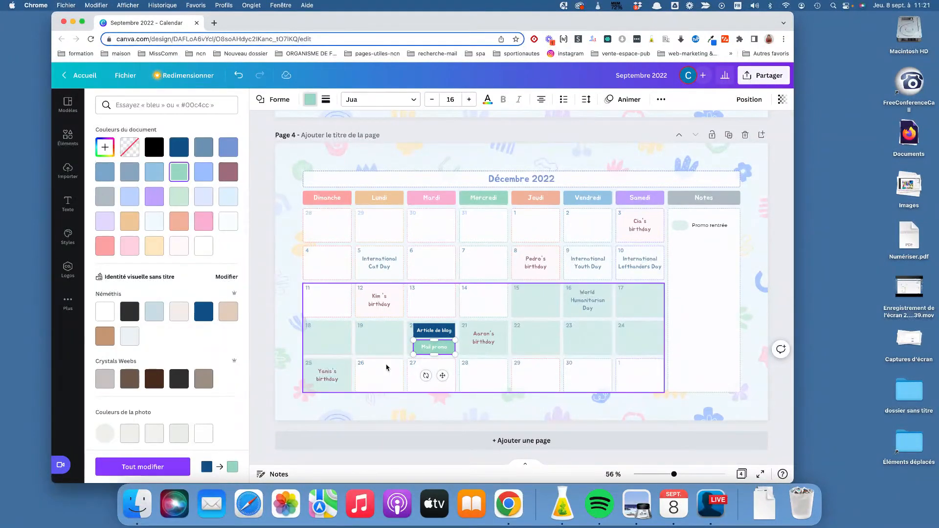
left_click(500, 356)
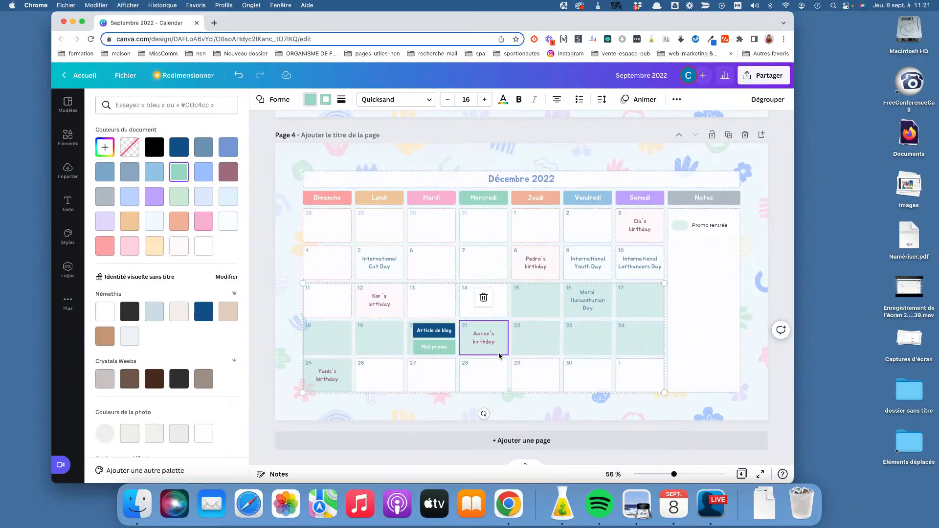
left_click(434, 347)
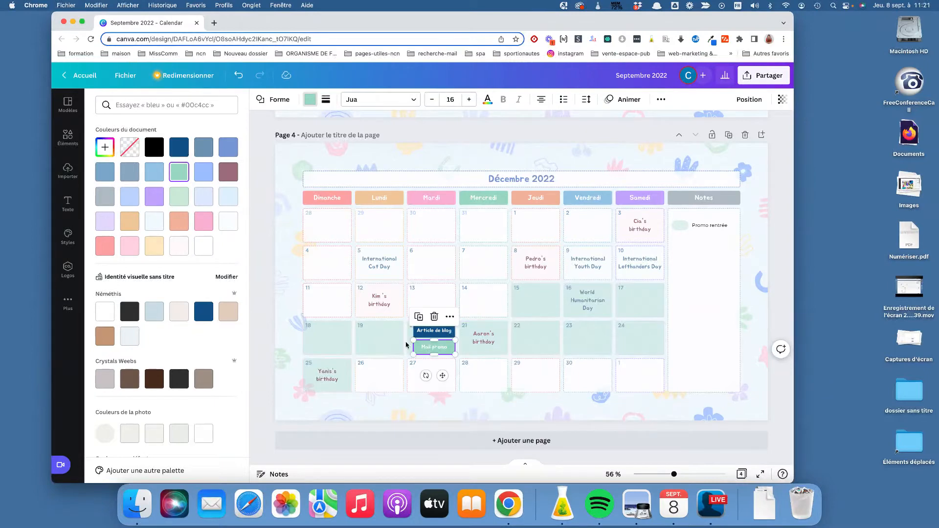
left_click(382, 351)
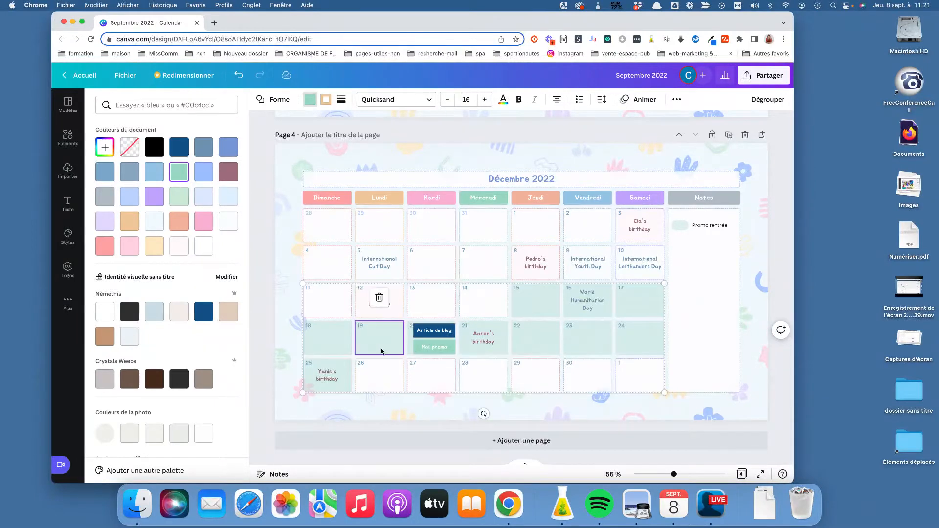
left_click(438, 353)
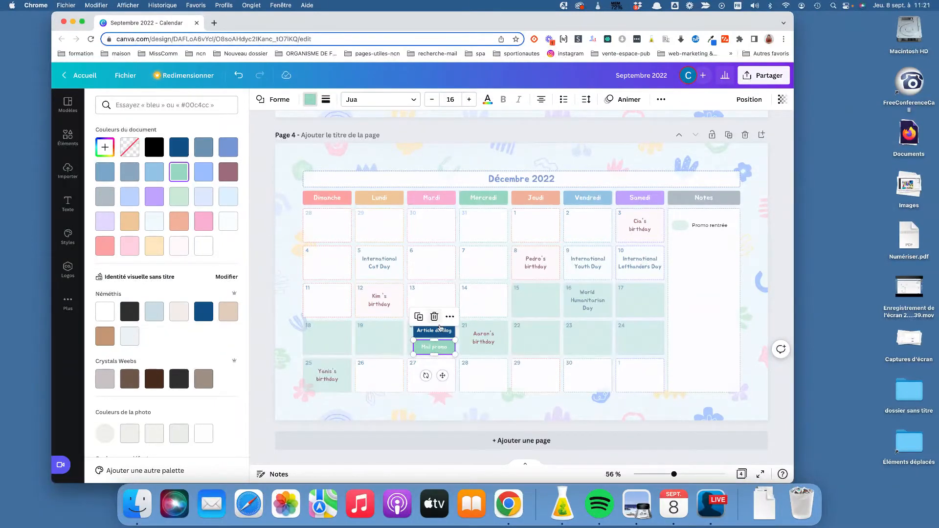
left_click(440, 331)
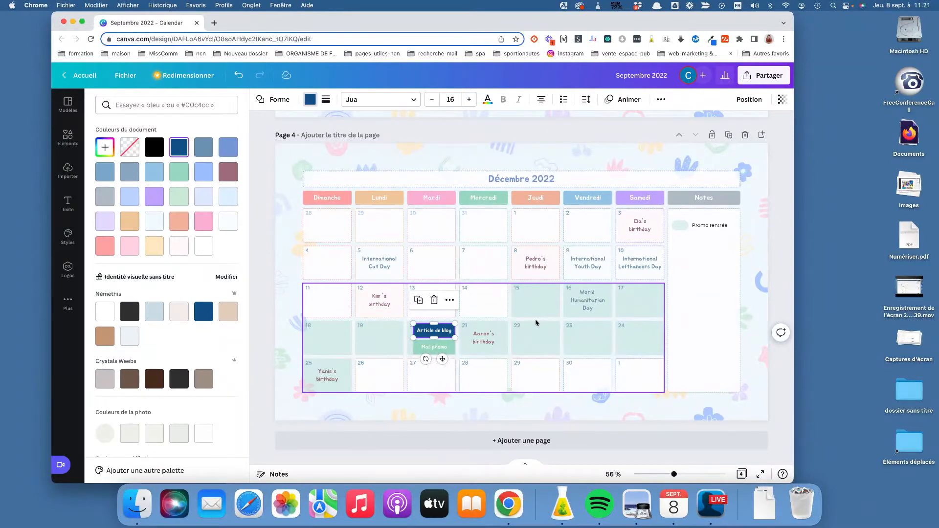
Open Asana from asana.com/fr in a new browser tab.
left_click(213, 23)
type("asana.com/fr")
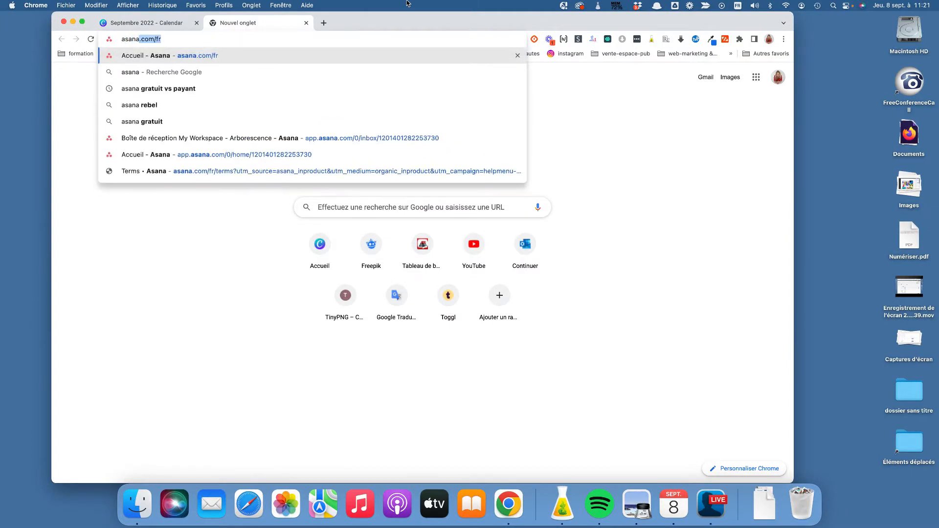
key("Return")
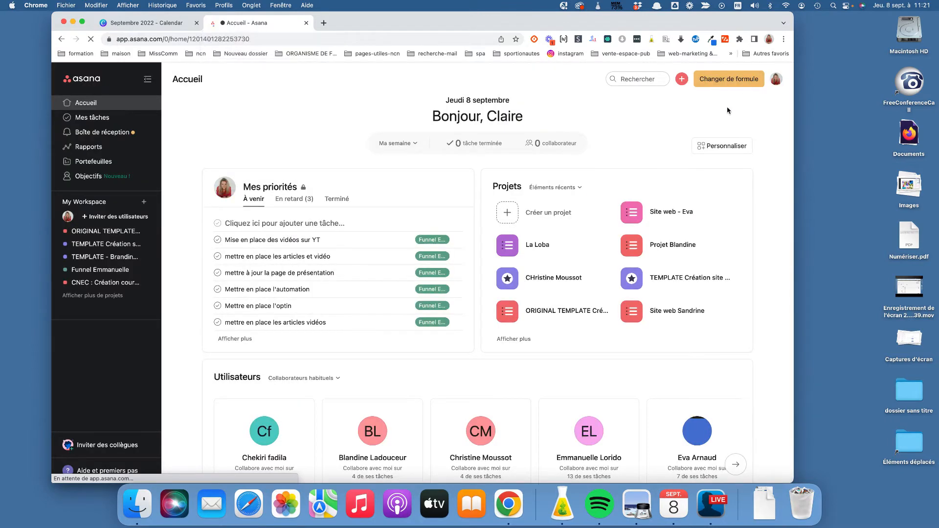
Switch Asana to the account with the MissComm workspace and close the first Asana tab.
left_click(776, 78)
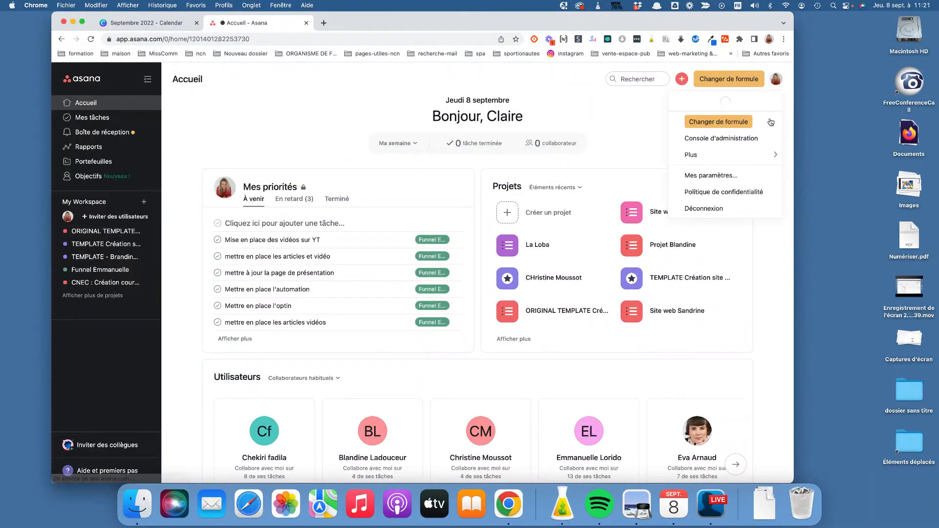
left_click(672, 127)
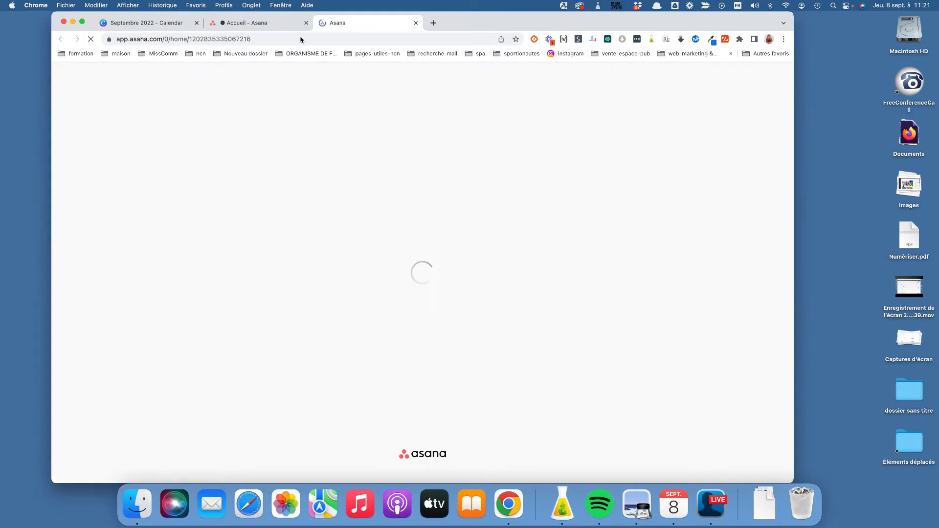
left_click(307, 24)
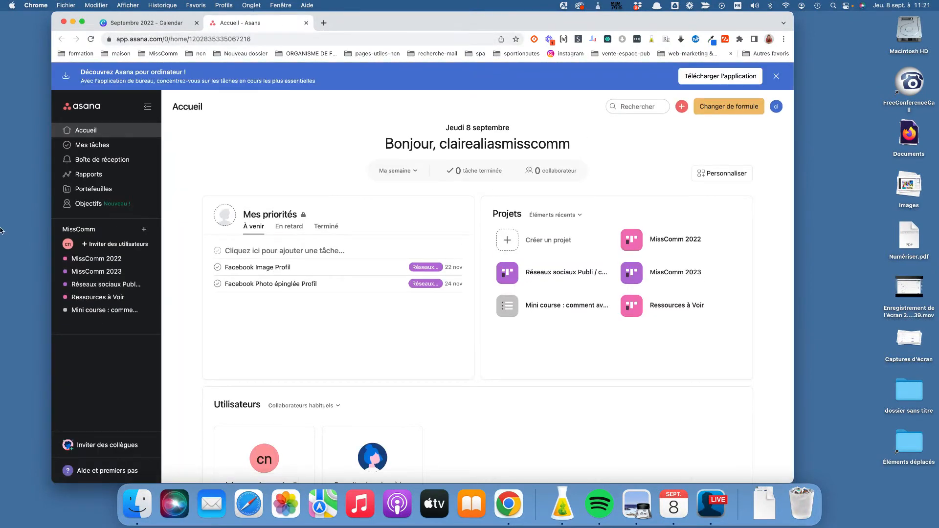
left_click_drag(357, 21, 396, 20)
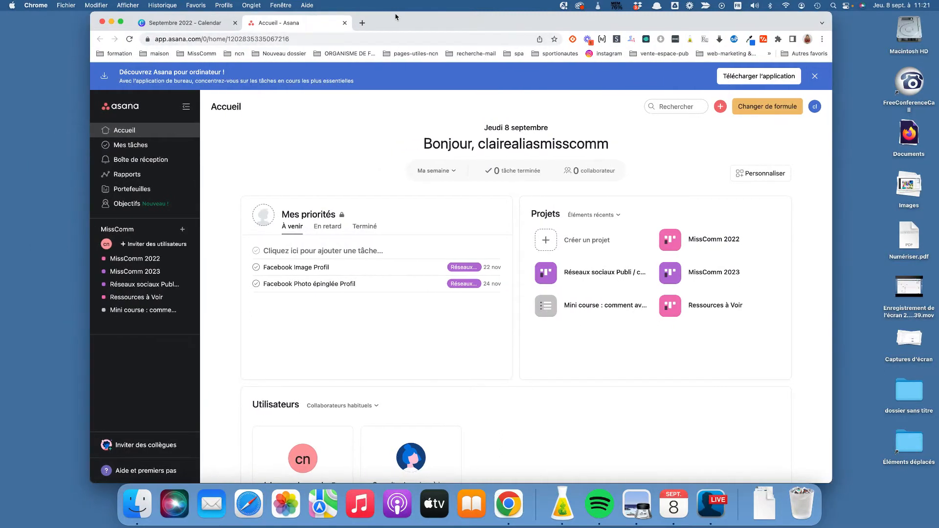
Open the MissComm 2022 board and review the description and subtasks of September's "TS1 : La rentrée !" task.
left_click(145, 259)
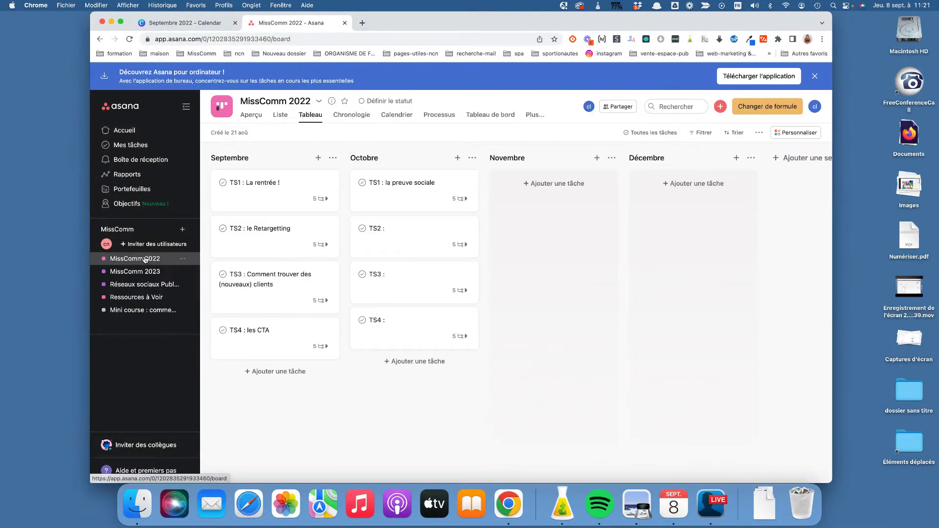
left_click(272, 198)
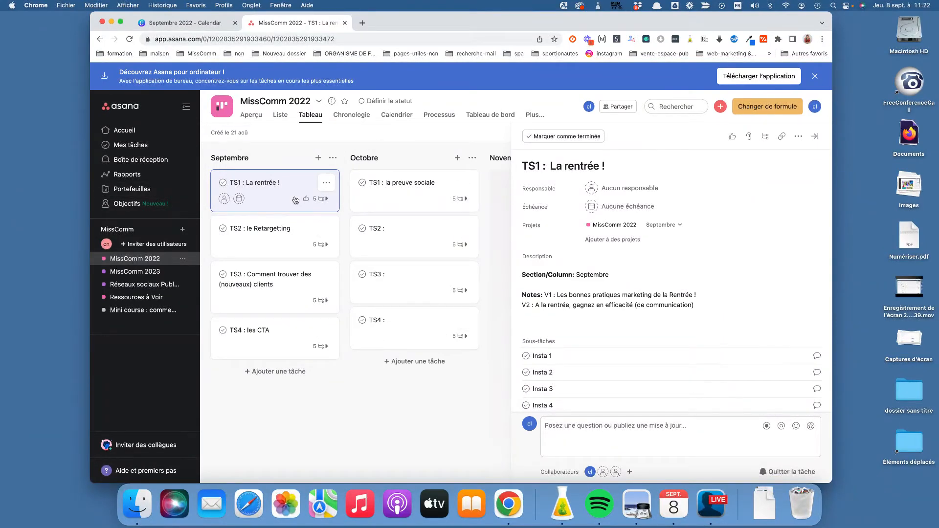
left_click(558, 305)
scroll(626, 307, "down", 1)
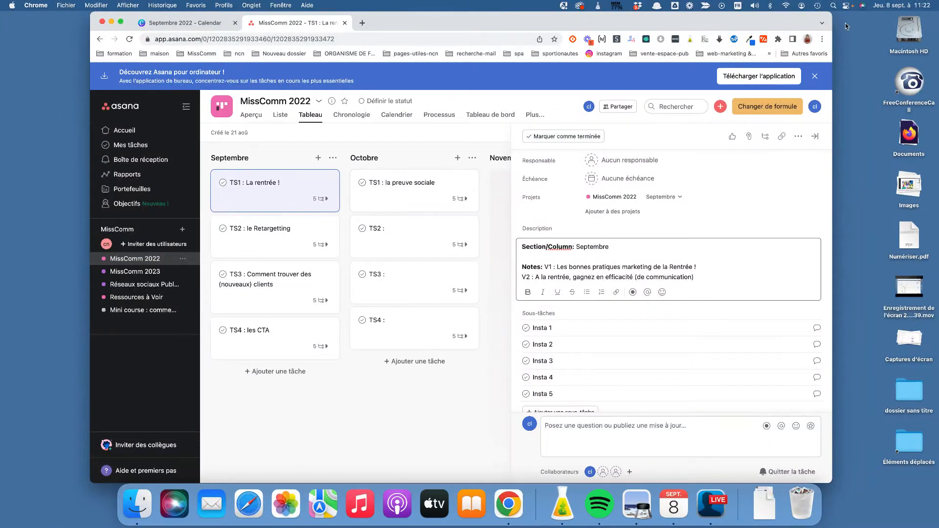
left_click(814, 136)
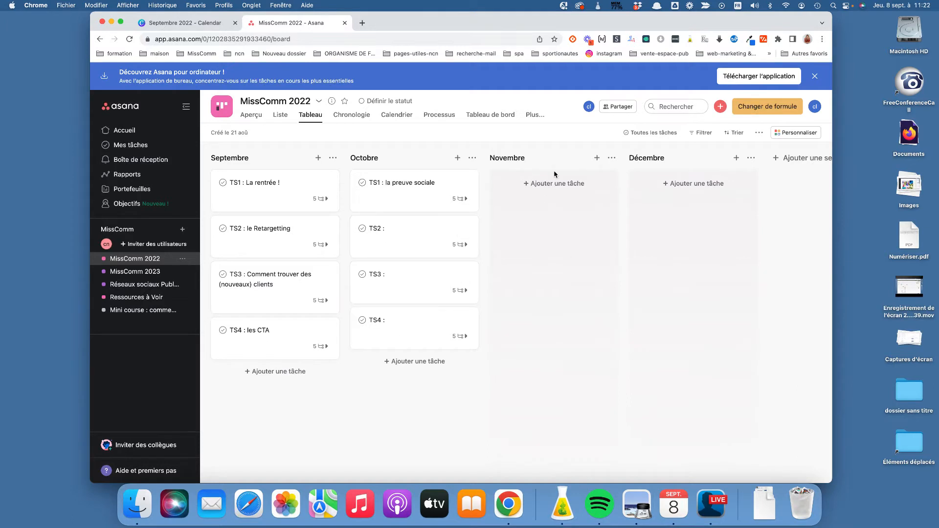
Open the MissComm 2023 board and look through its monthly columns up to December.
left_click(147, 277)
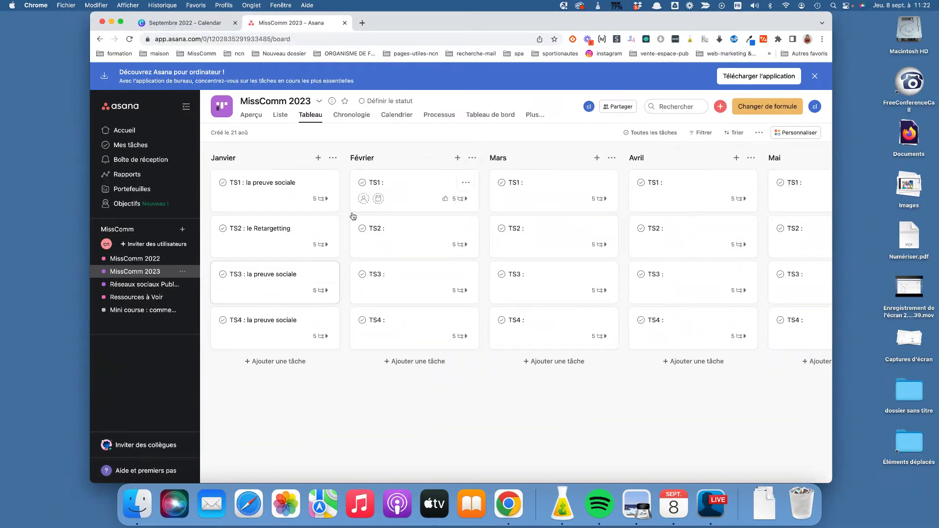
scroll(377, 242, "right", 7)
scroll(351, 243, "right", 10)
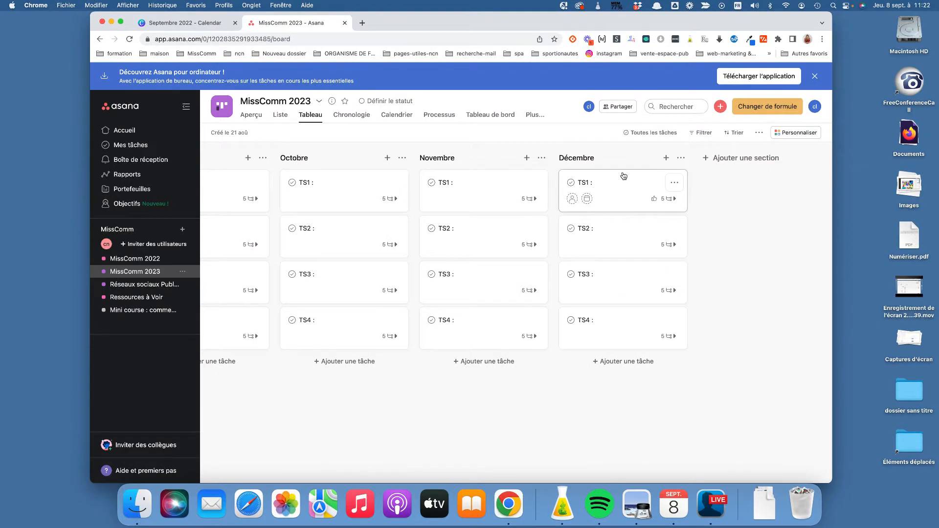
Review the notes, subtasks and history of December's TS1 task, close its details and return to the January column.
left_click(628, 195)
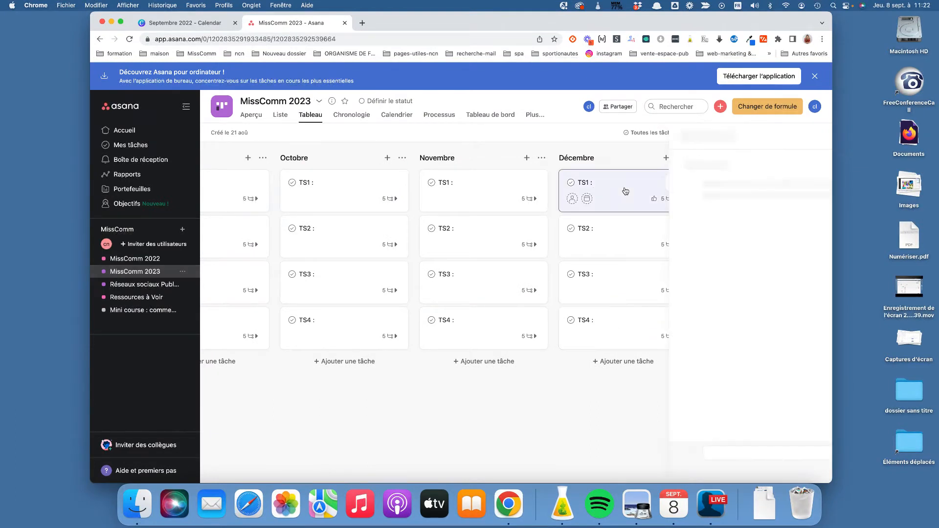
left_click(565, 170)
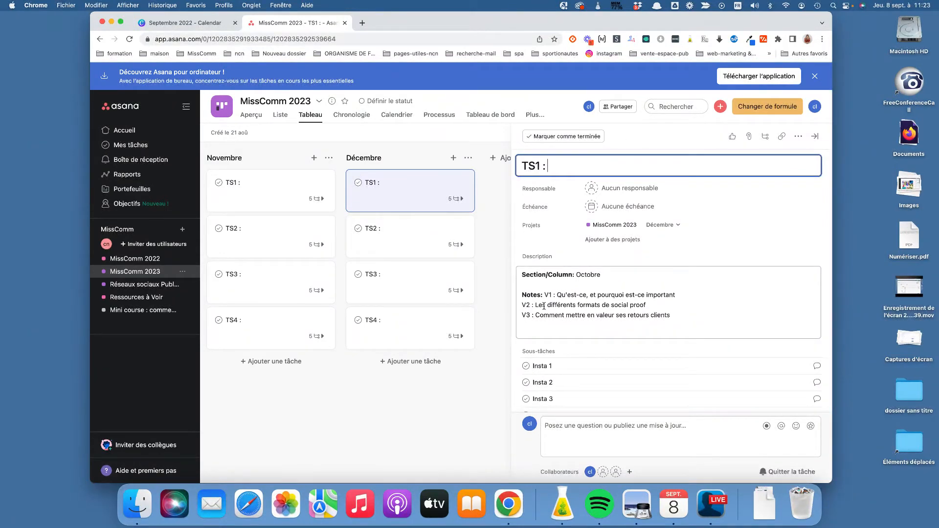
scroll(549, 317, "down", 3)
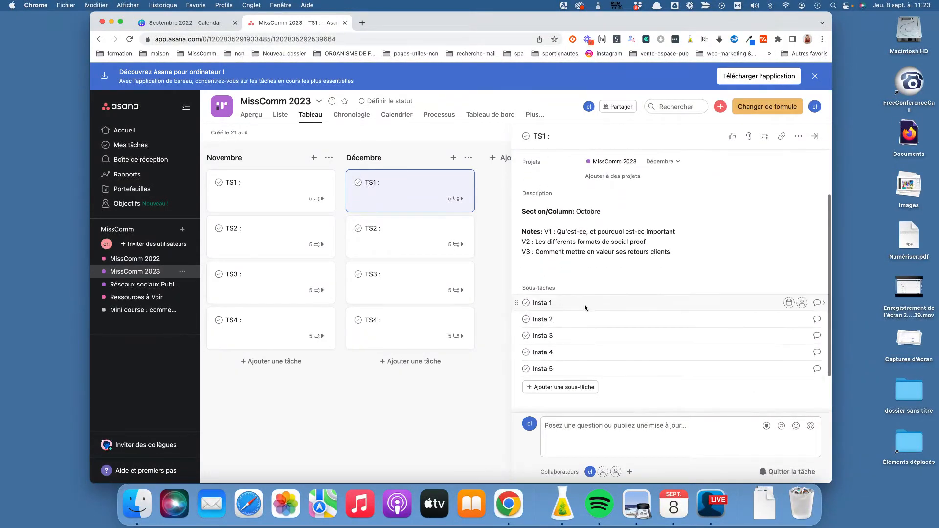
scroll(590, 310, "down", 2)
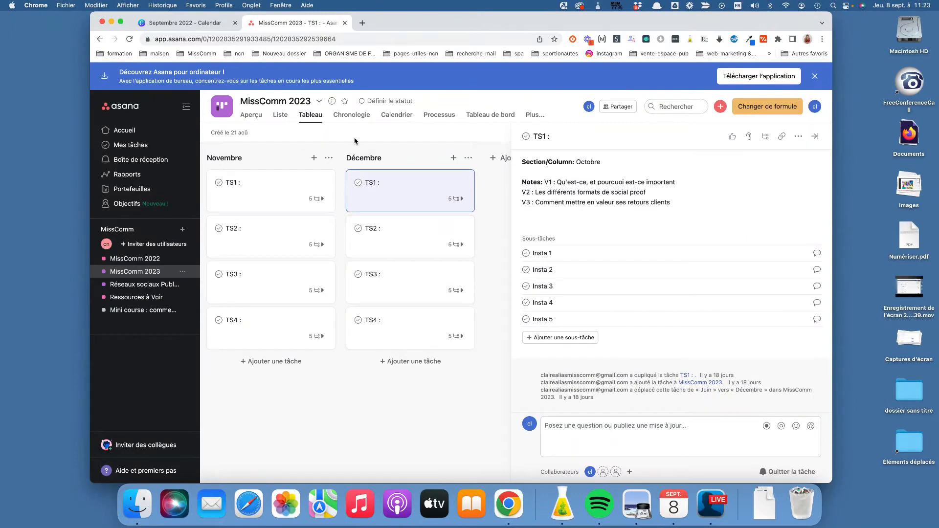
scroll(355, 141, "left", 15)
scroll(348, 152, "left", 10)
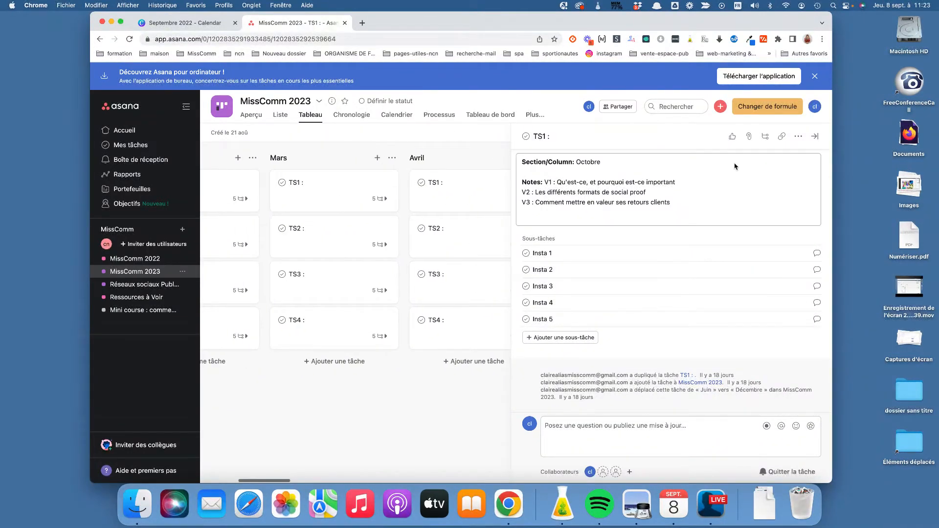
left_click(816, 137)
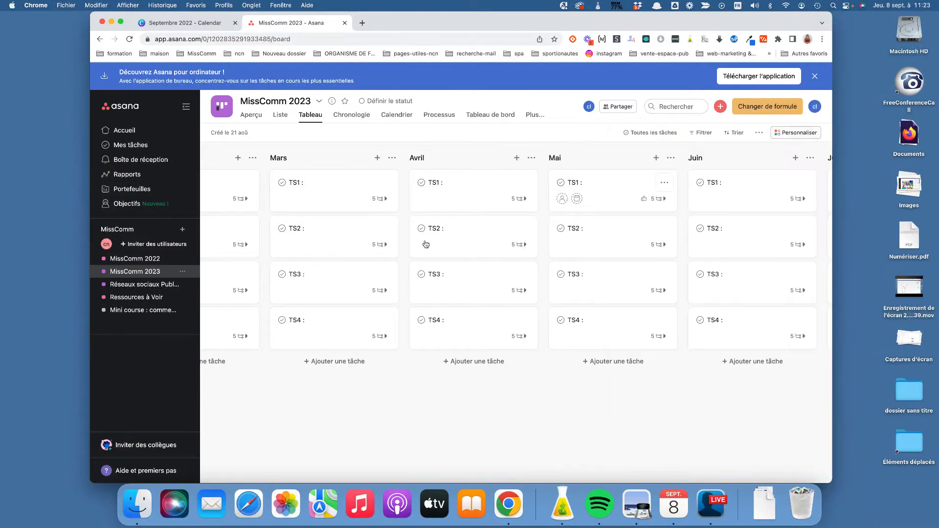
scroll(387, 245, "left", 6)
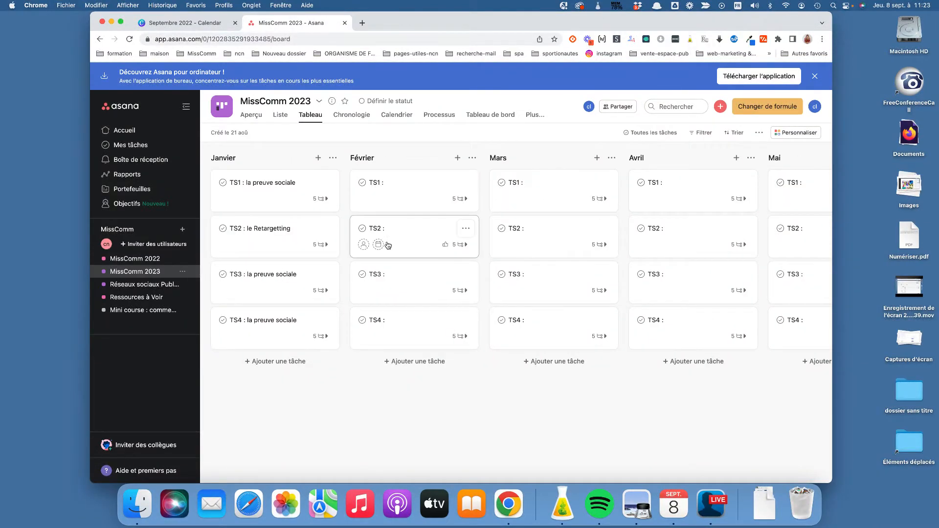
Return to the Canva calendar and review its pages from December up to September and back to December.
left_click(208, 24)
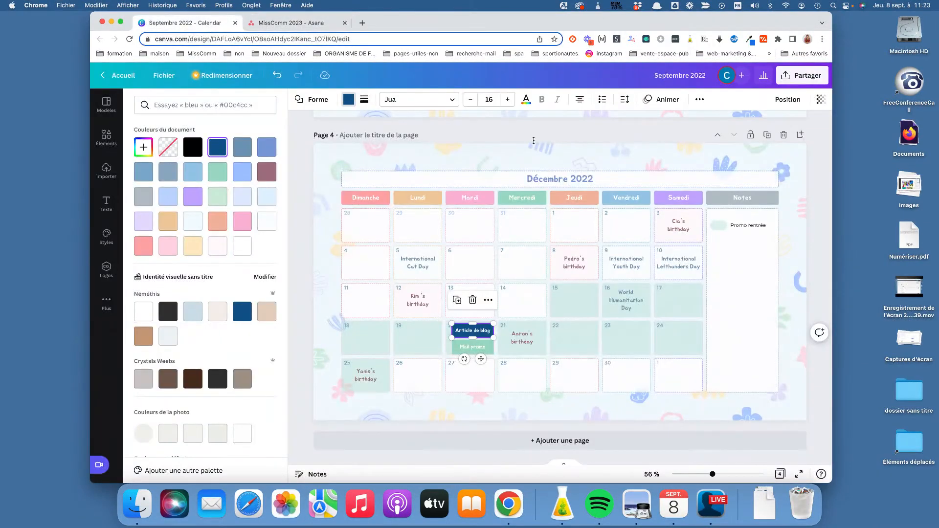
scroll(542, 351, "up", 1)
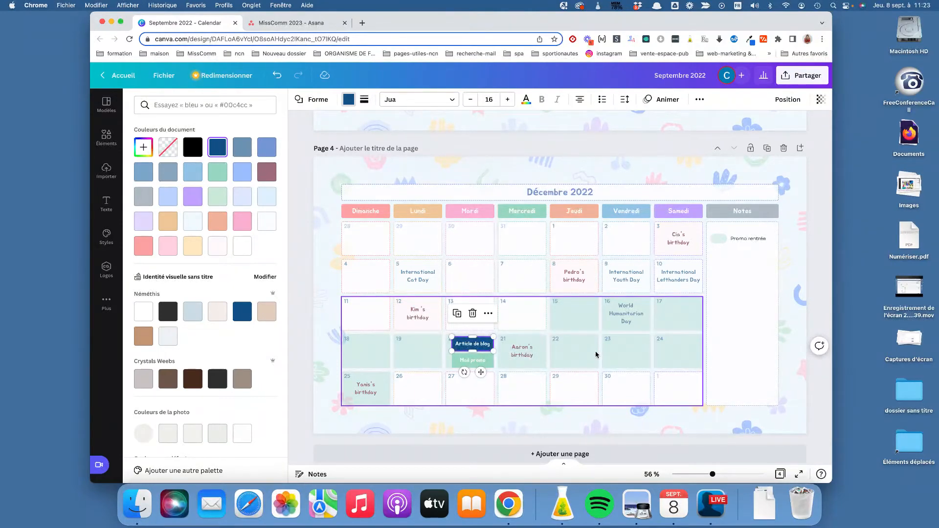
scroll(590, 347, "up", 2)
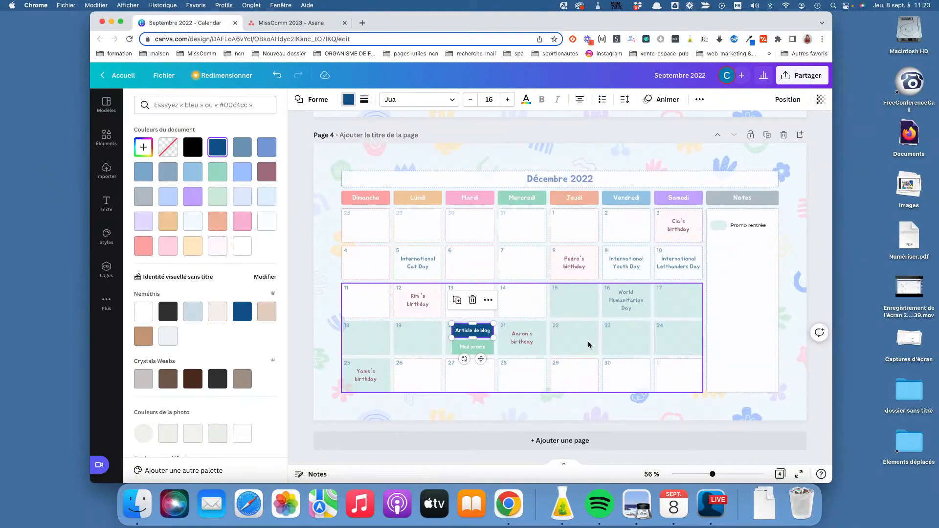
scroll(590, 345, "up", 20)
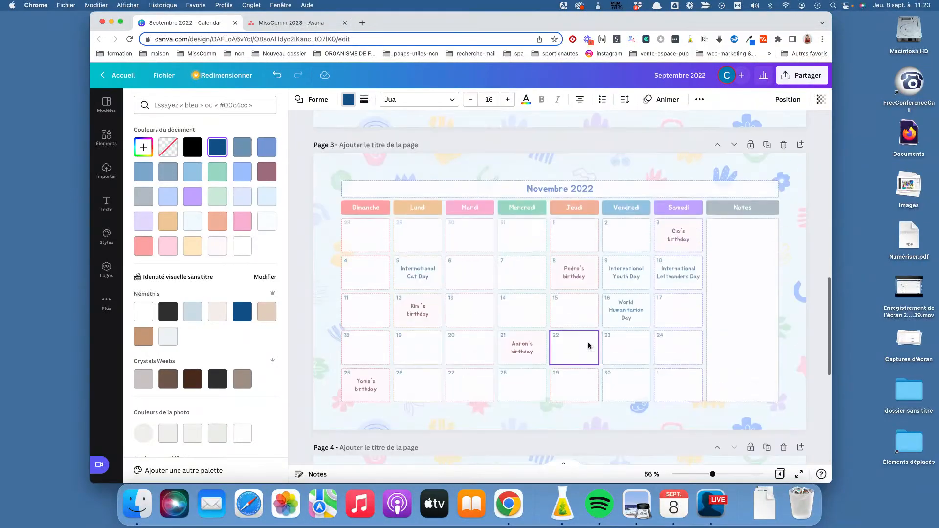
scroll(589, 346, "up", 20)
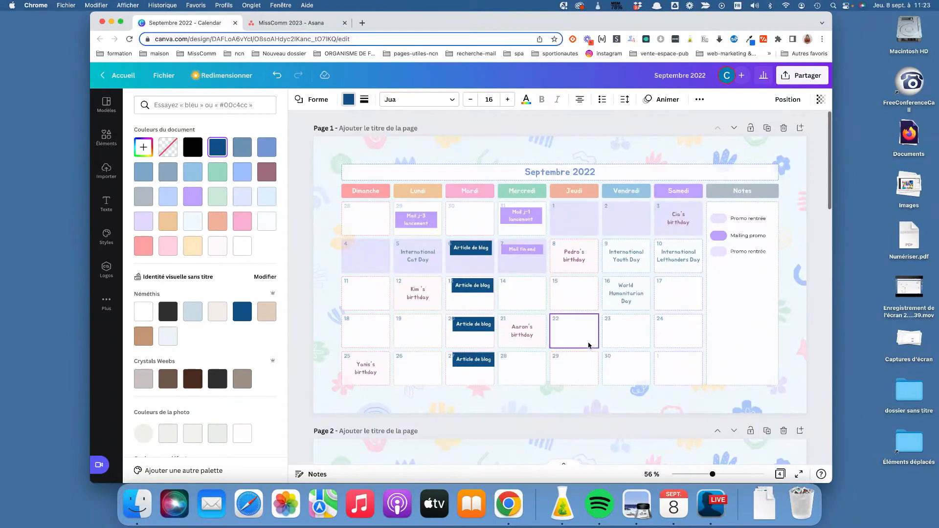
scroll(589, 345, "down", 5)
scroll(588, 346, "down", 18)
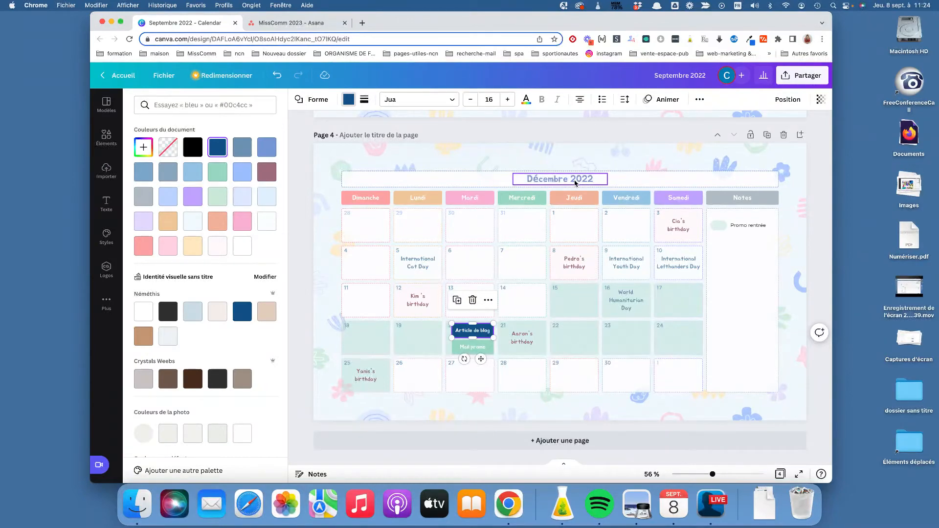
Compare the November and December calendar pages, examining December's promo days and its blog and mail tags.
left_click(565, 306)
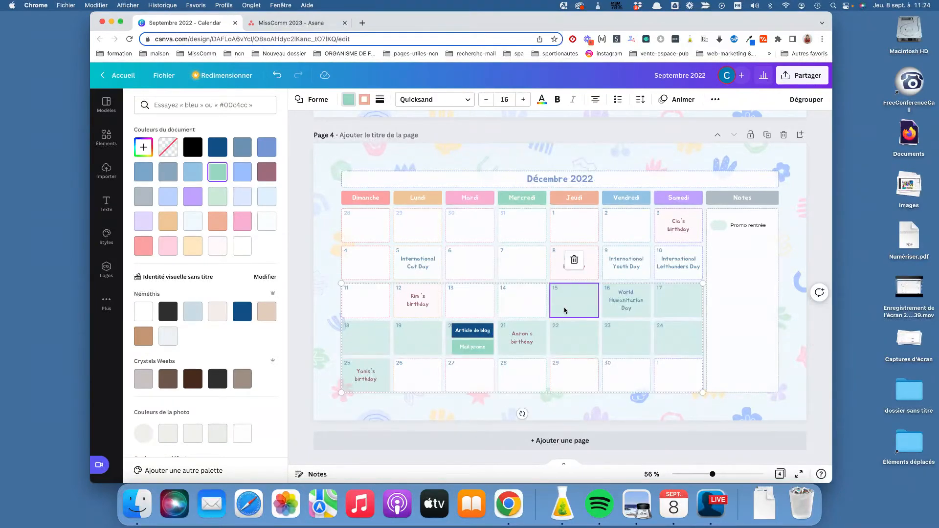
scroll(455, 288, "up", 20)
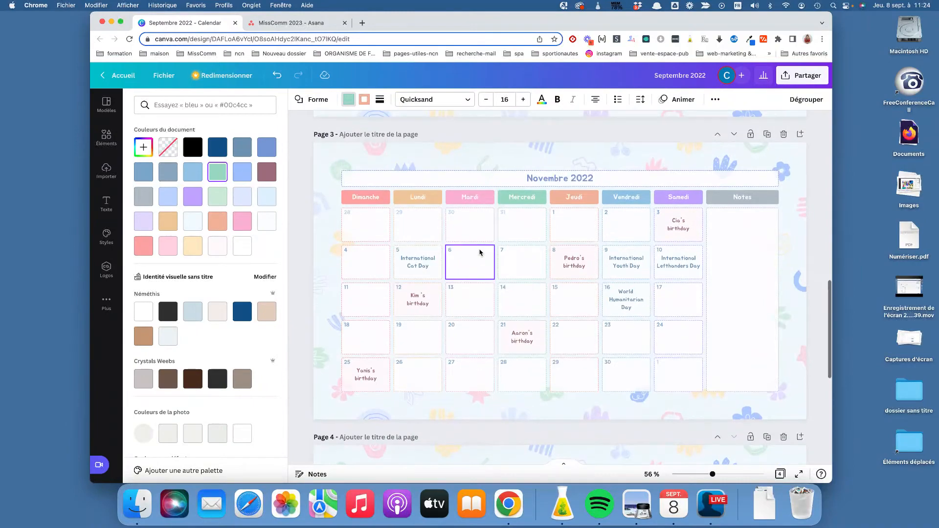
scroll(481, 253, "down", 20)
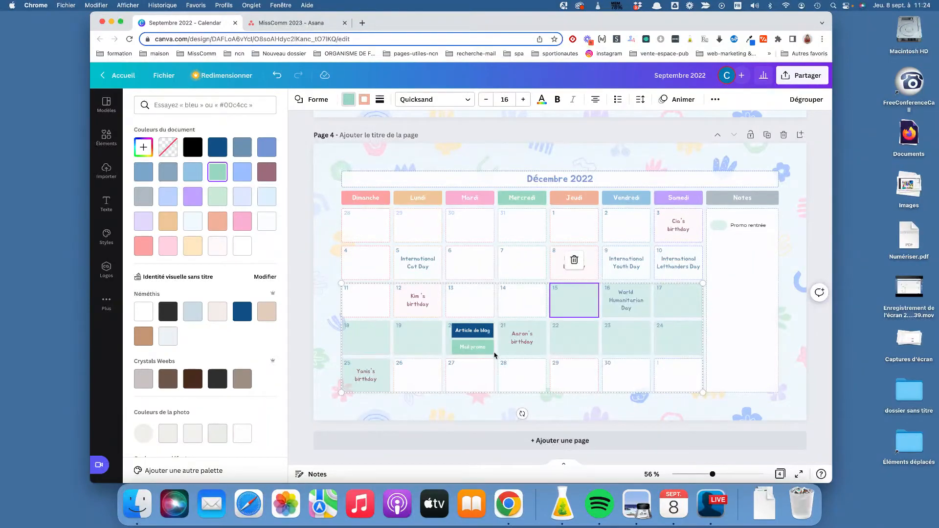
scroll(494, 355, "up", 5)
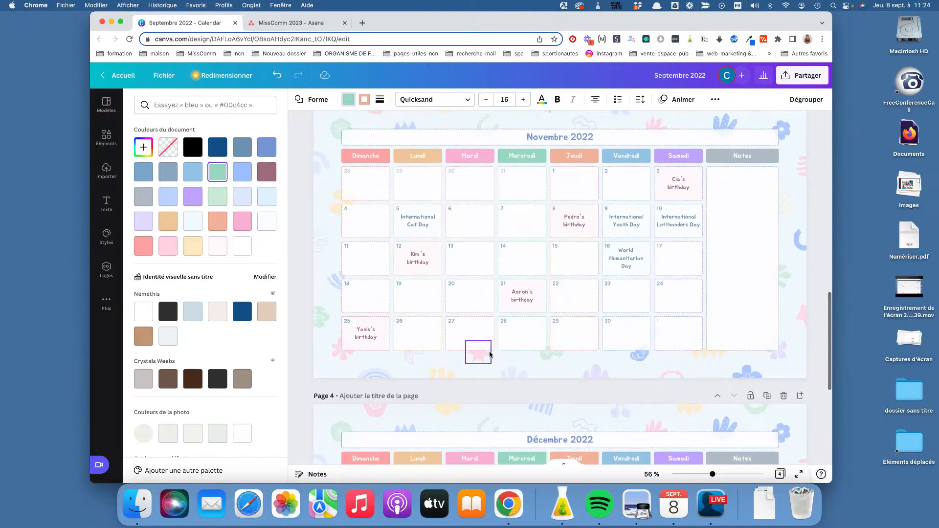
scroll(489, 354, "down", 5)
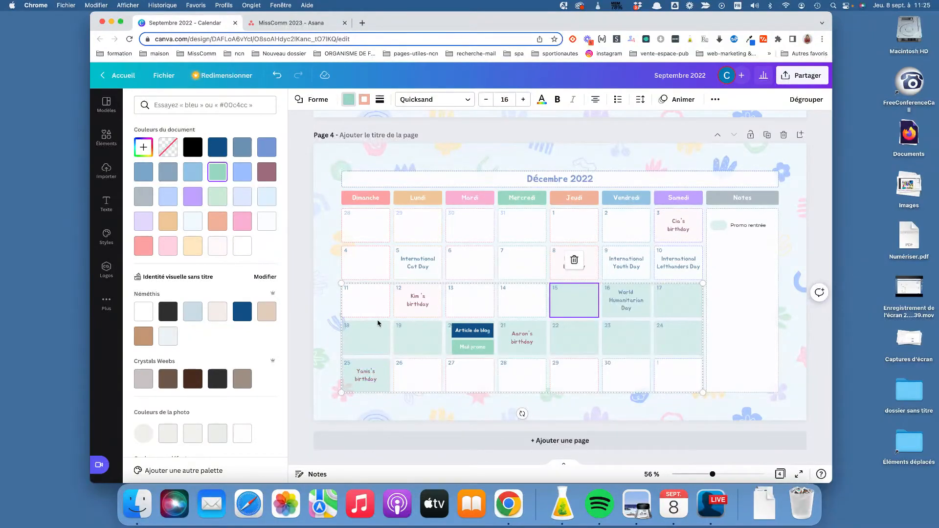
scroll(547, 290, "up", 5)
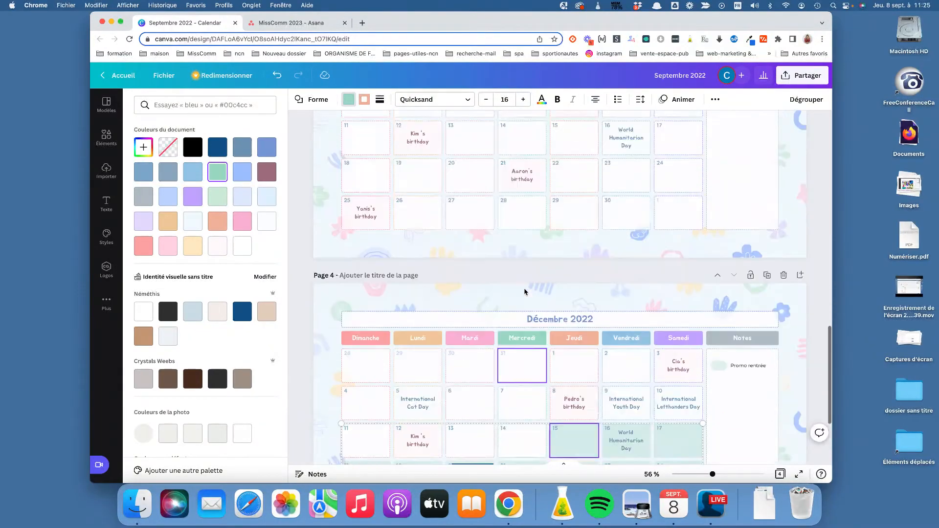
scroll(636, 244, "down", 5)
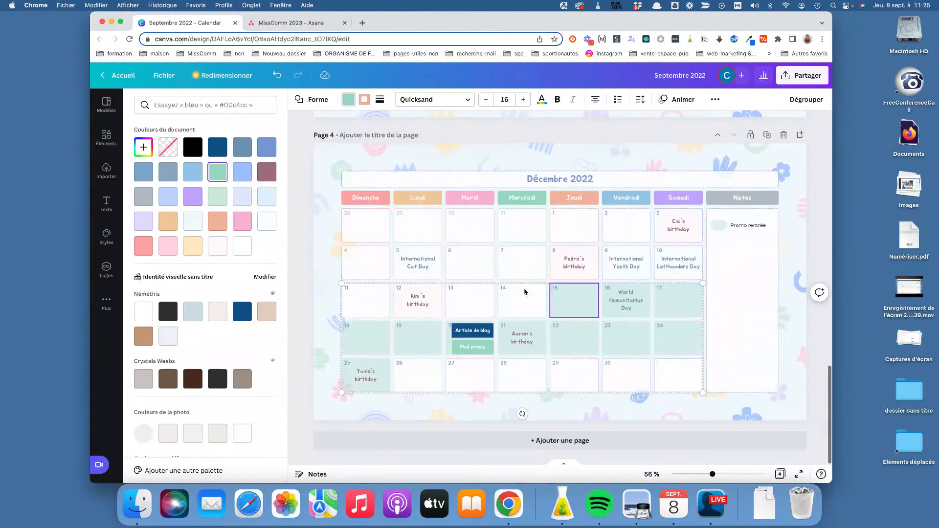
Duplicate the December page twice and retitle the last copy "Février 2023".
left_click(768, 137)
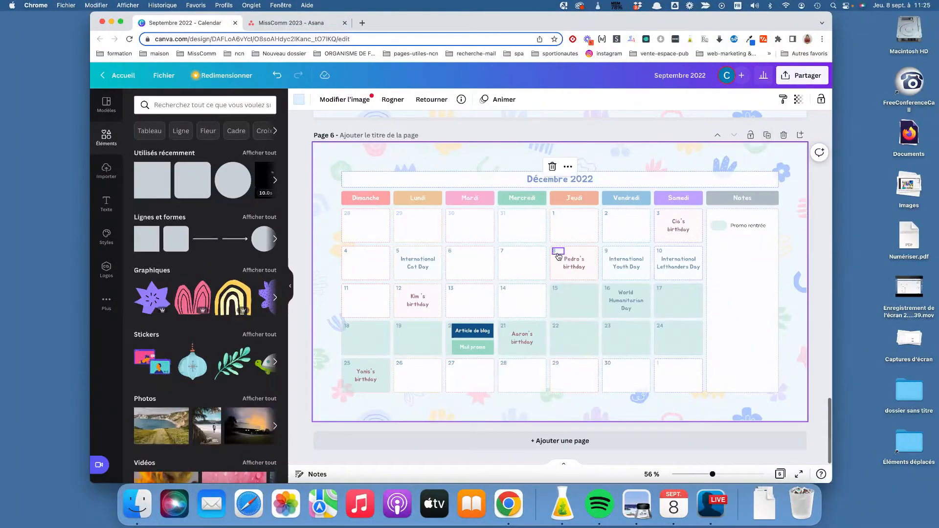
left_click(545, 184)
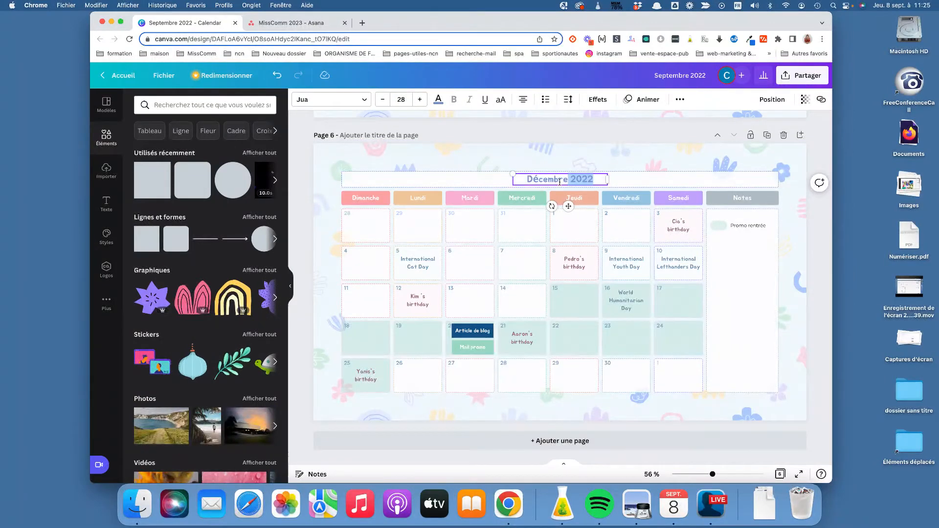
double_click(559, 182)
type("Février")
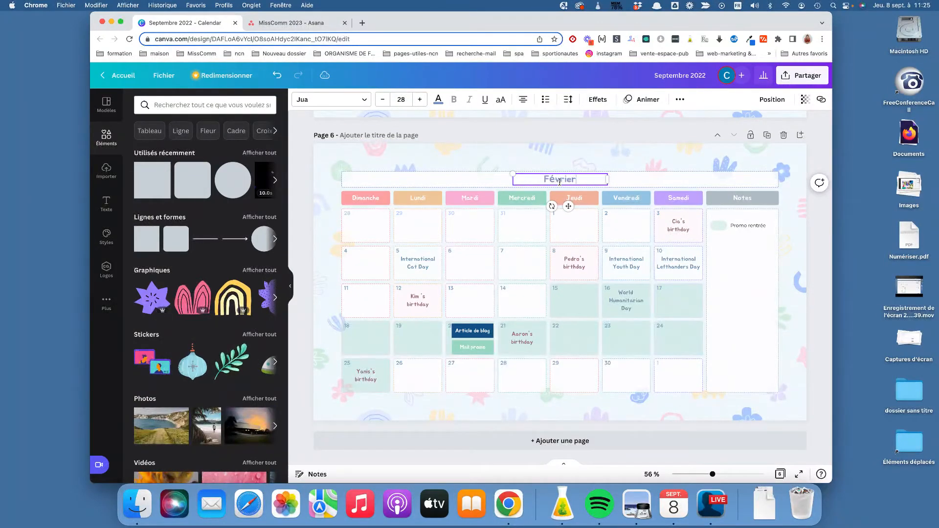
type(" 2023")
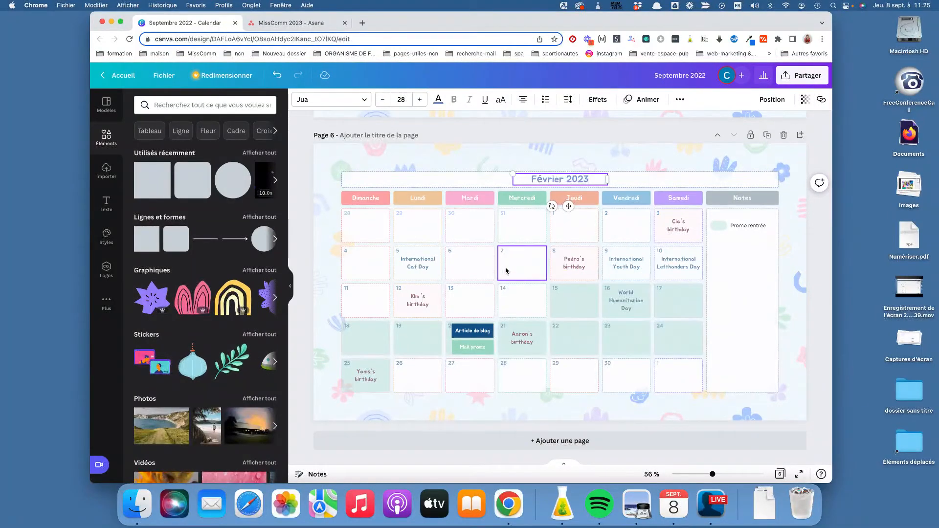
Fill the day 24 cell of the February 2023 page with the document's salmon orange.
left_click(380, 390)
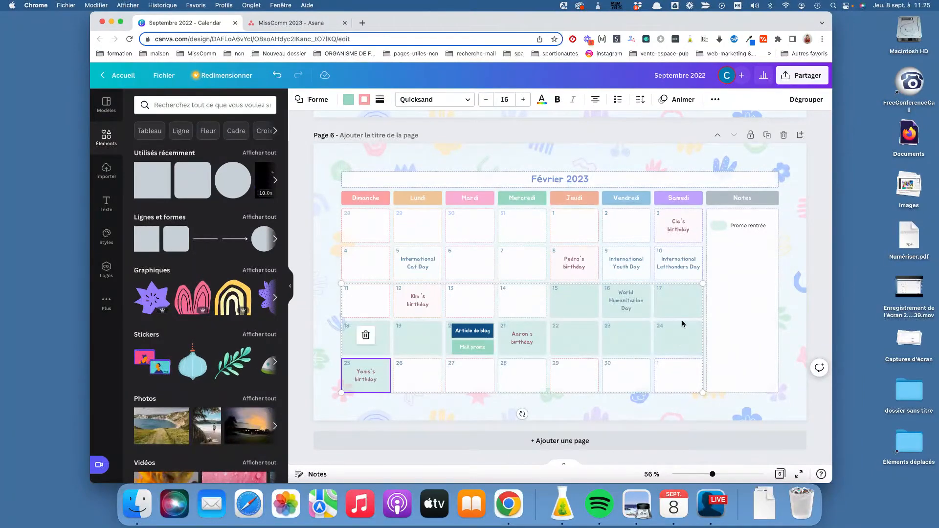
left_click(678, 340)
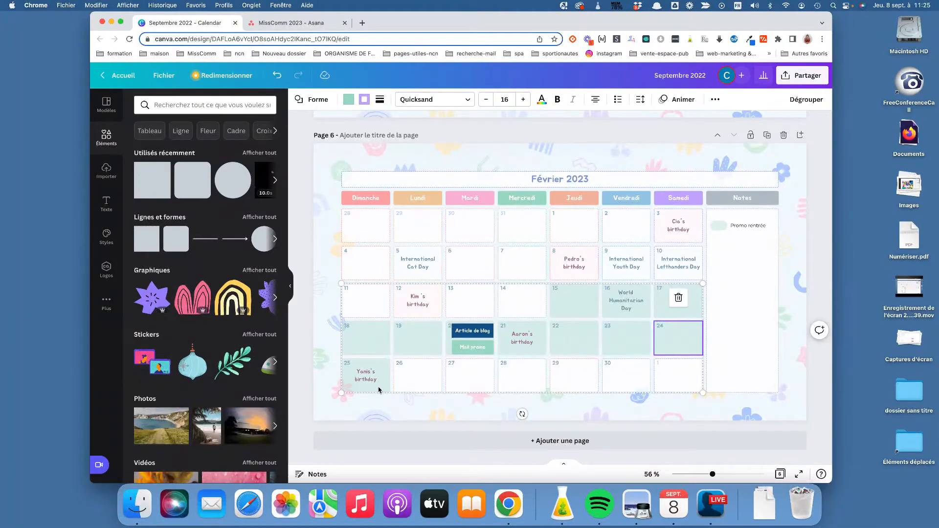
left_click(352, 101)
left_click(217, 221)
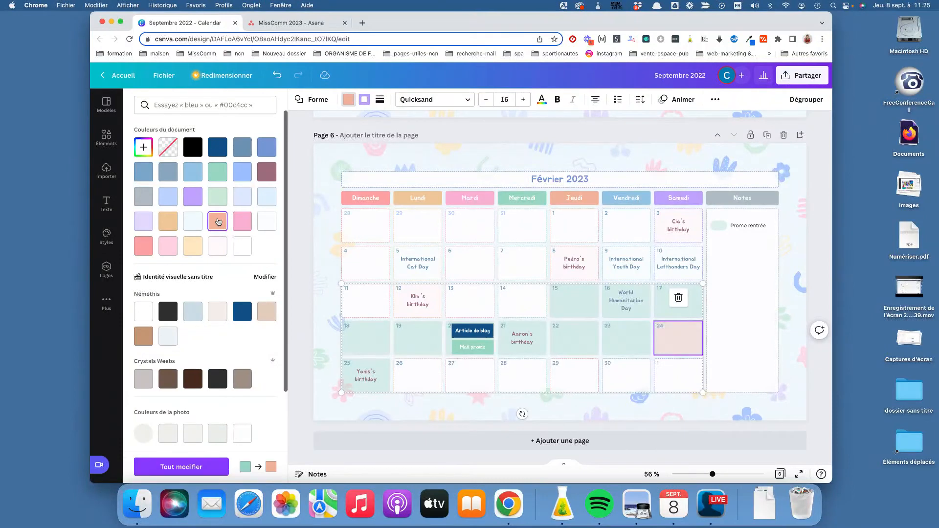
Ungroup February's three lower weeks and fill all the promo days from 15 to 25 with salmon orange.
left_click(622, 342)
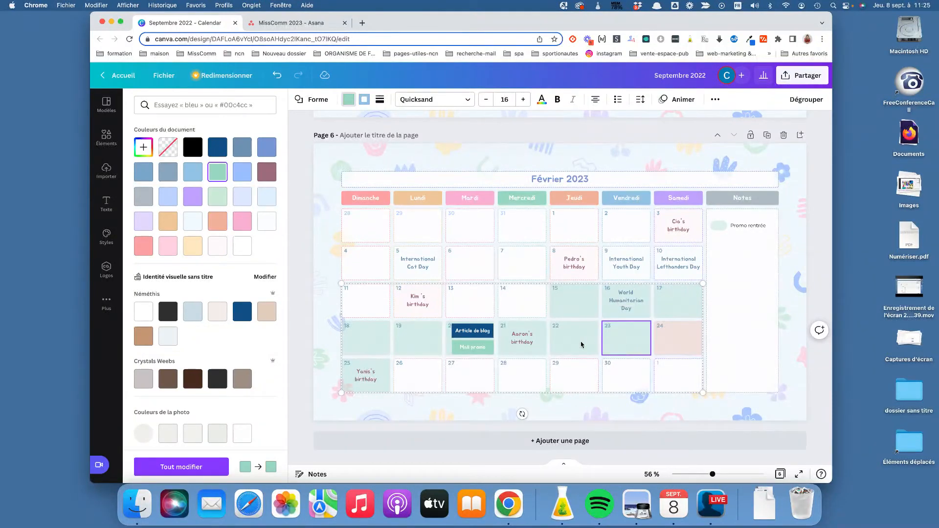
left_click(352, 303)
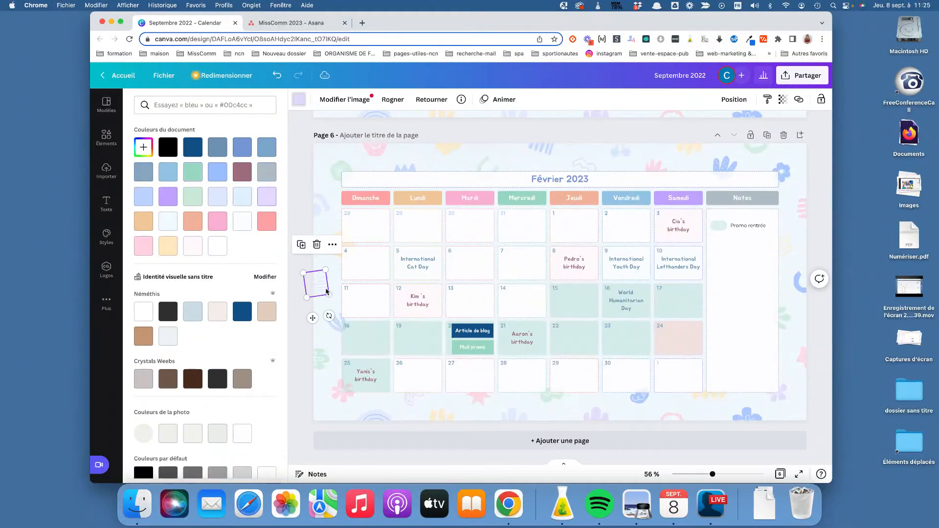
left_click(351, 297)
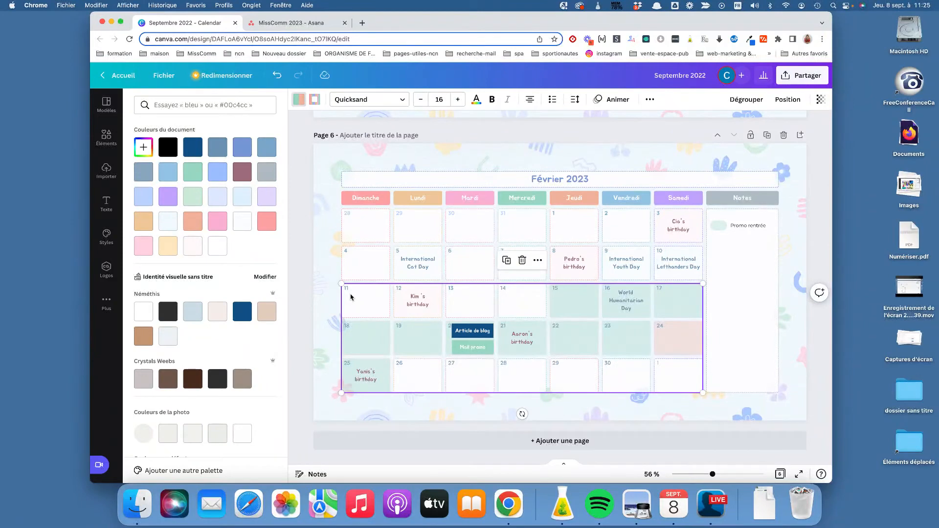
left_click(746, 100)
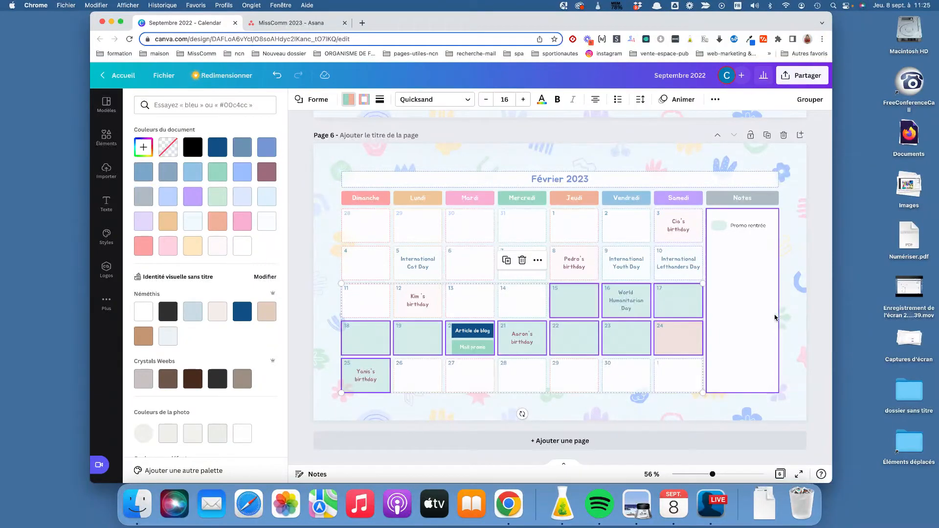
left_click(714, 319, "shift")
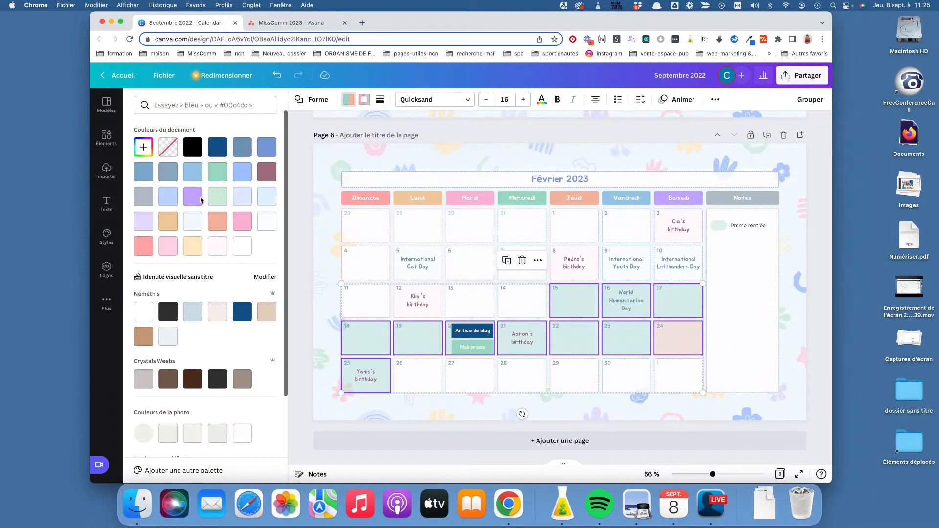
left_click(219, 227)
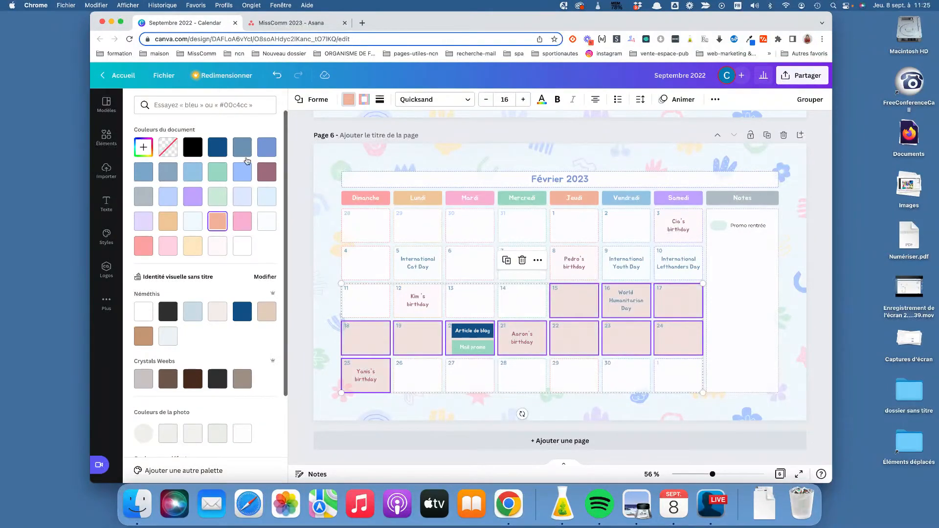
Recolour the legend swatch in February's notes column to the salmon orange of the highlighted days.
left_click(464, 350)
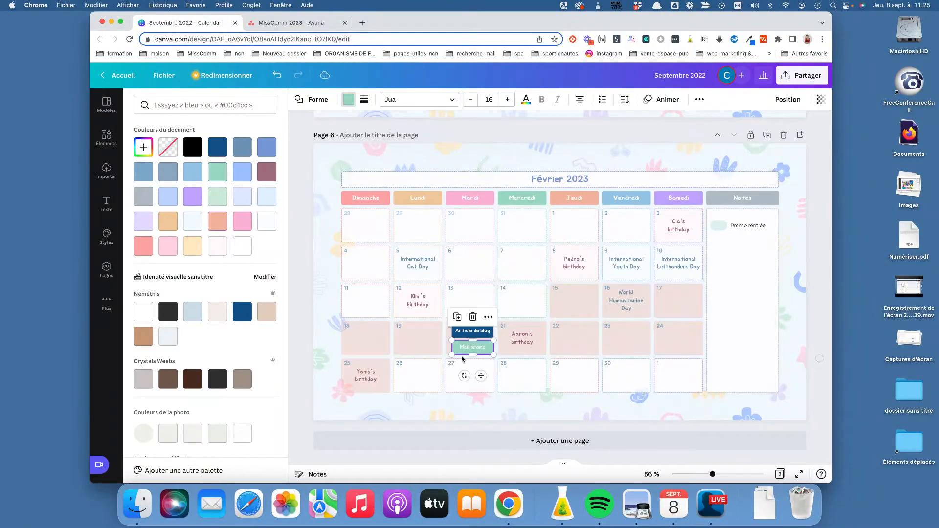
double_click(472, 351)
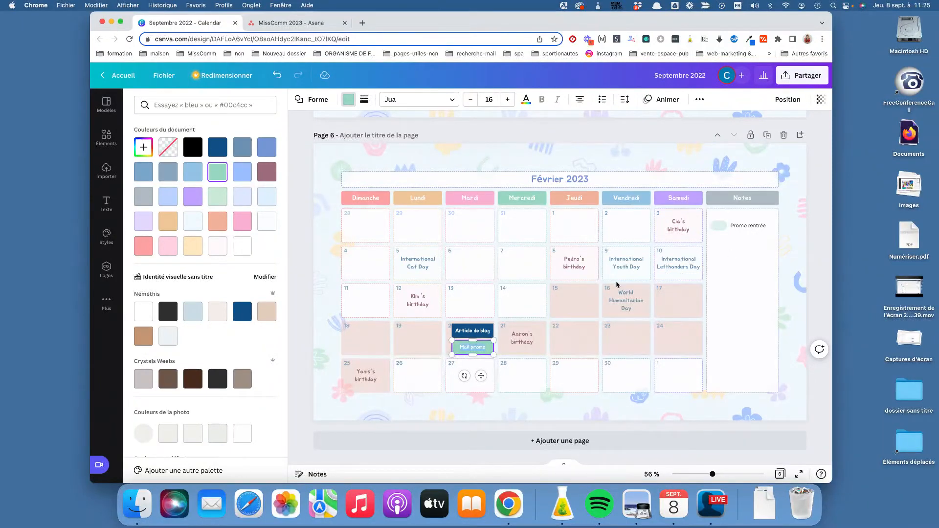
left_click(719, 226)
left_click(218, 221)
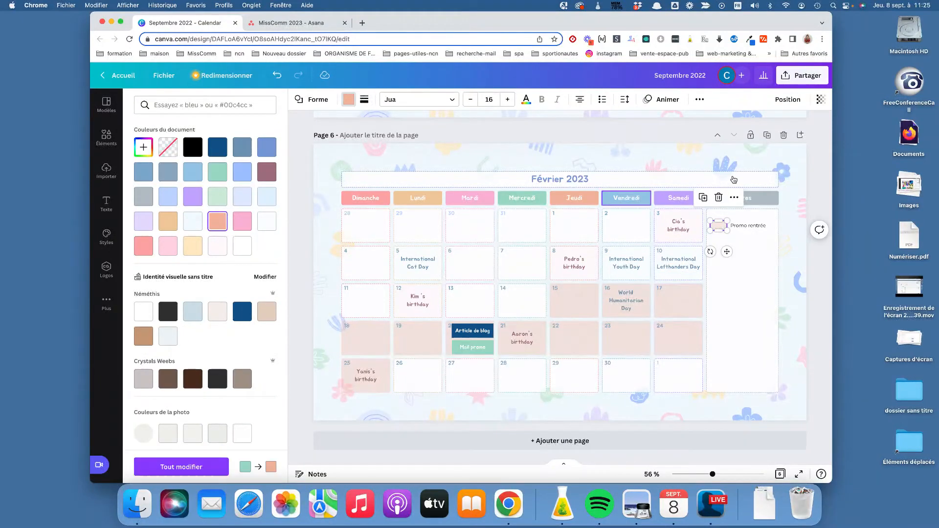
Replace the legend text in February's notes column with "Lancement nouveau produit".
left_click(748, 226)
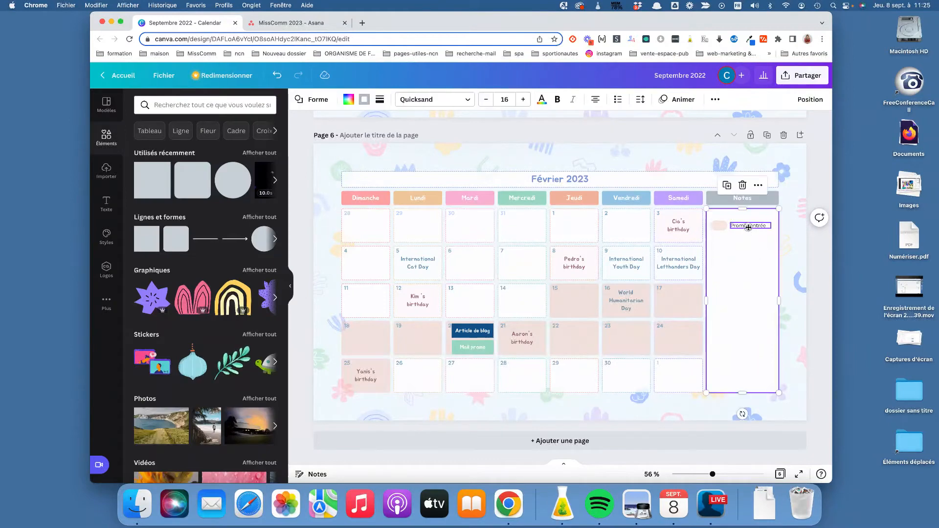
left_click(749, 227)
type("Lancement n")
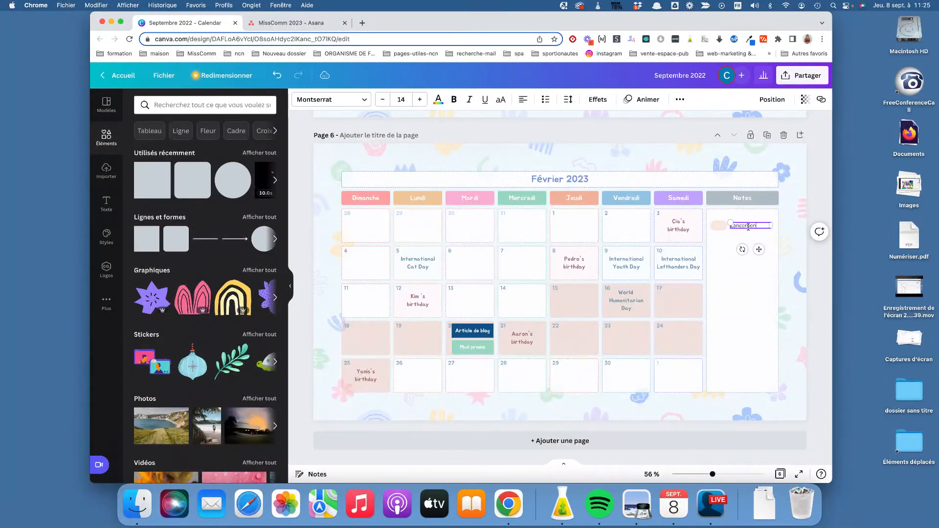
type("ouveau produi")
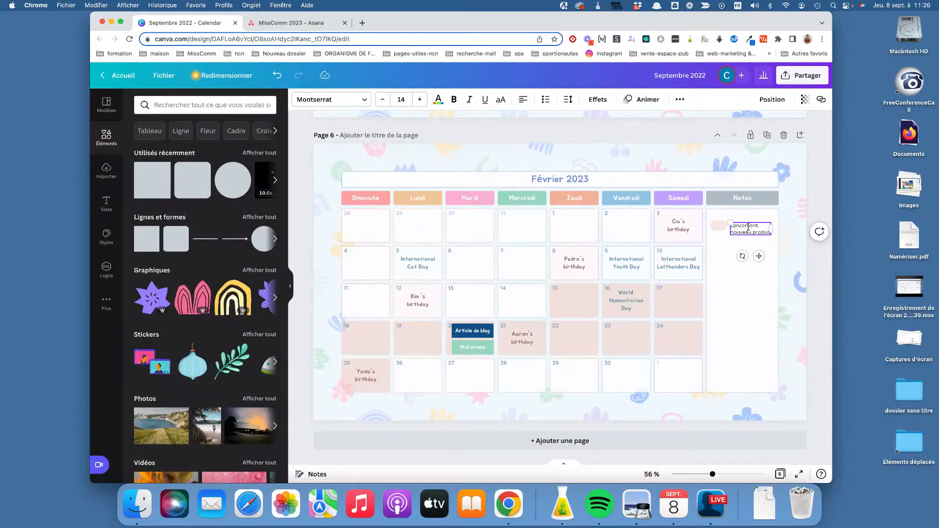
left_click(754, 289)
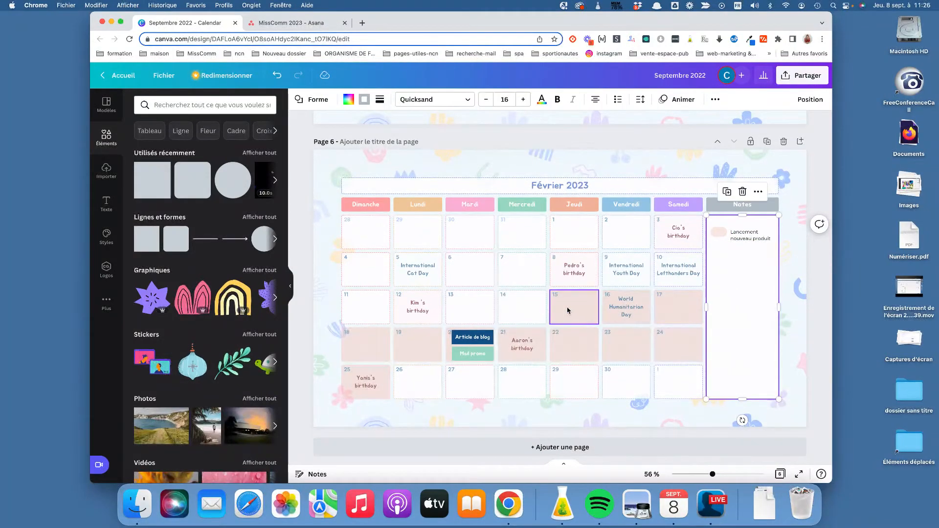
Examine February's product launch days from 15 onwards, the "Article de blog" and "Mail promo" tags, and the first week.
left_click(568, 311)
left_click(641, 322)
left_click(674, 318)
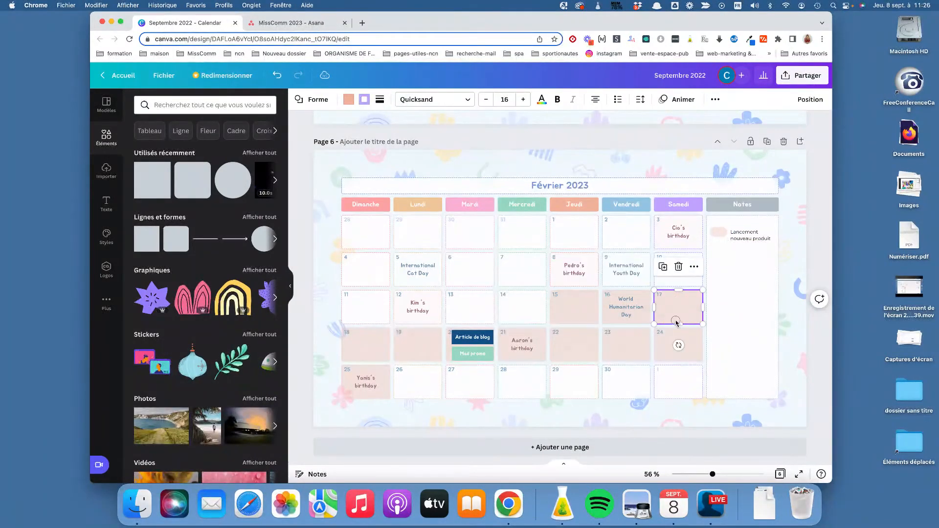
left_click(396, 348)
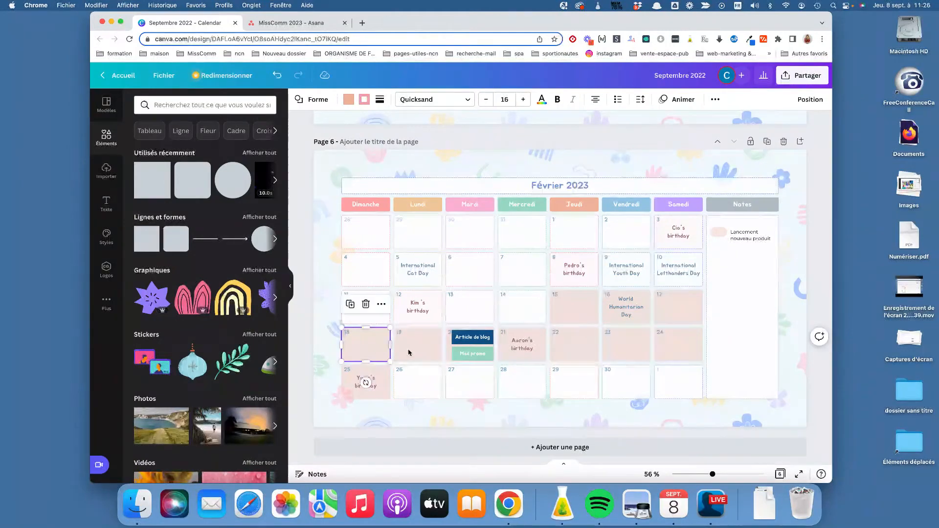
left_click(457, 342)
left_click(470, 337)
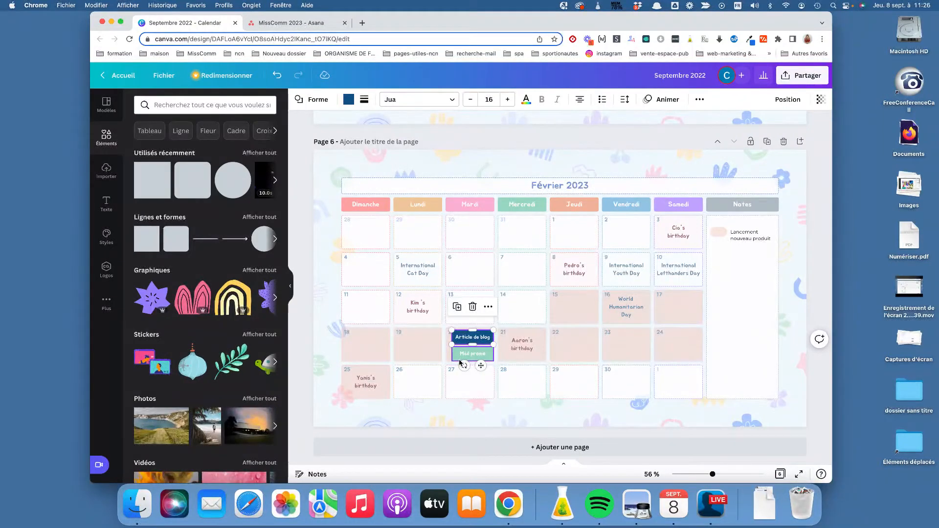
scroll(470, 362, "up", 1)
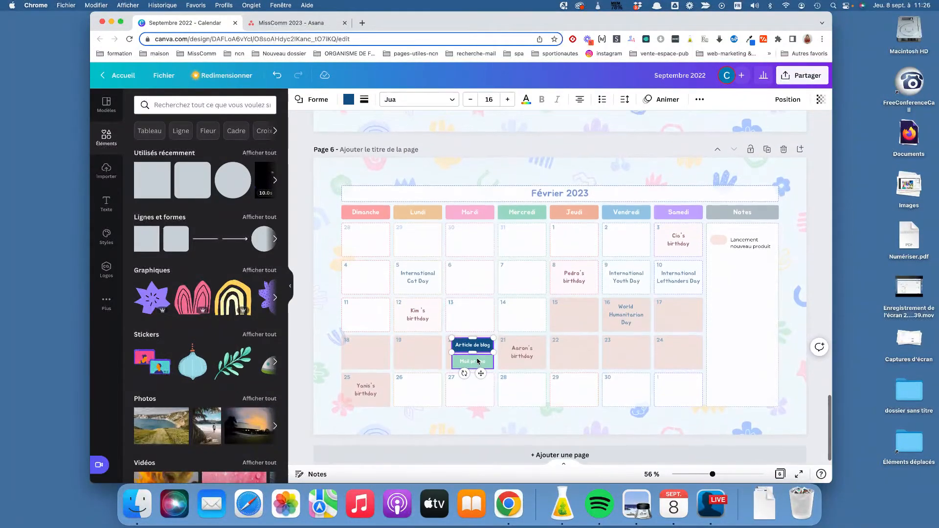
left_click(479, 362)
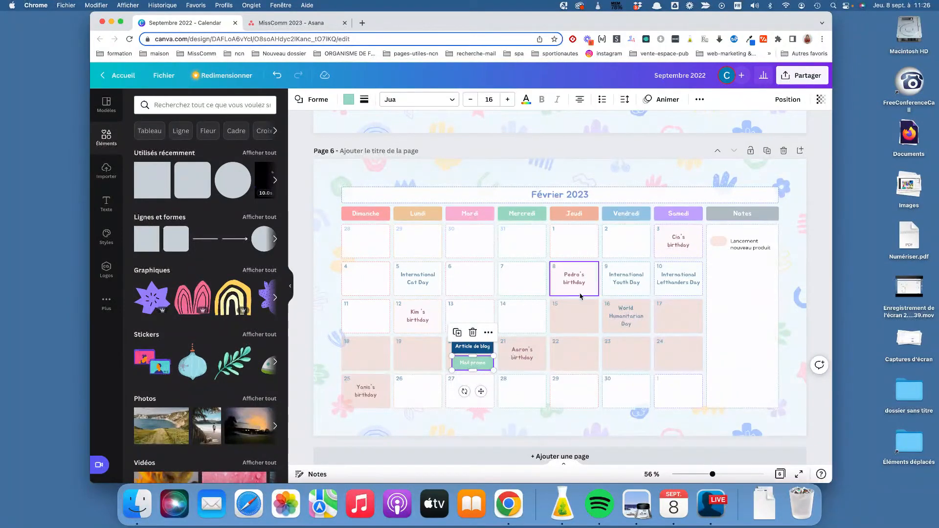
scroll(450, 335, "up", 1)
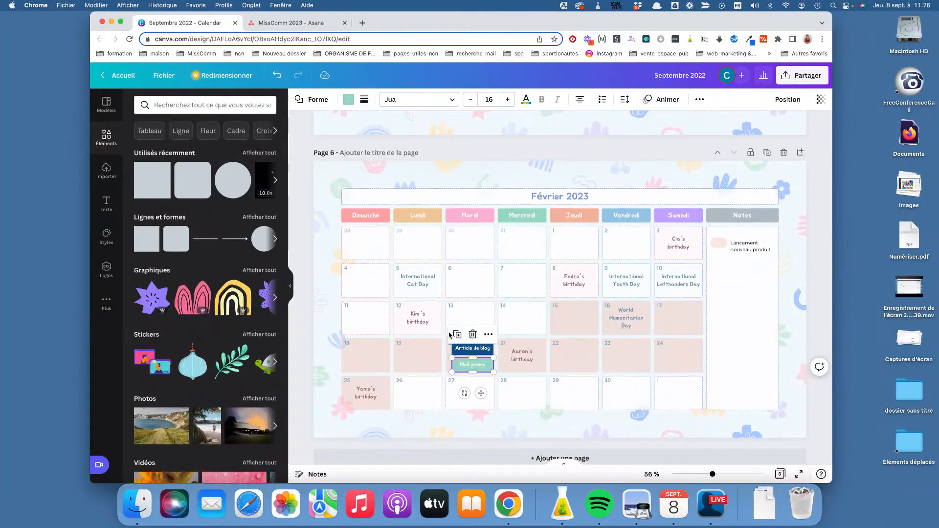
scroll(450, 336, "up", 2)
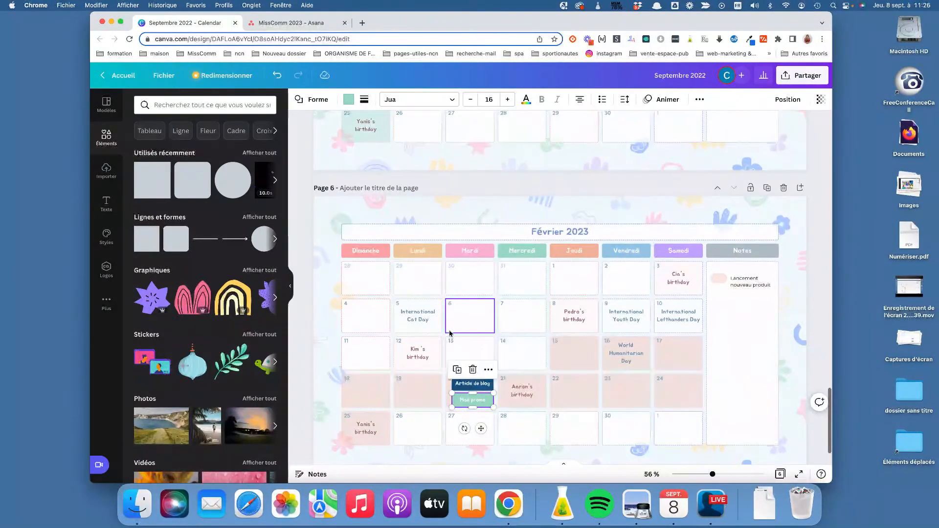
left_click(368, 280)
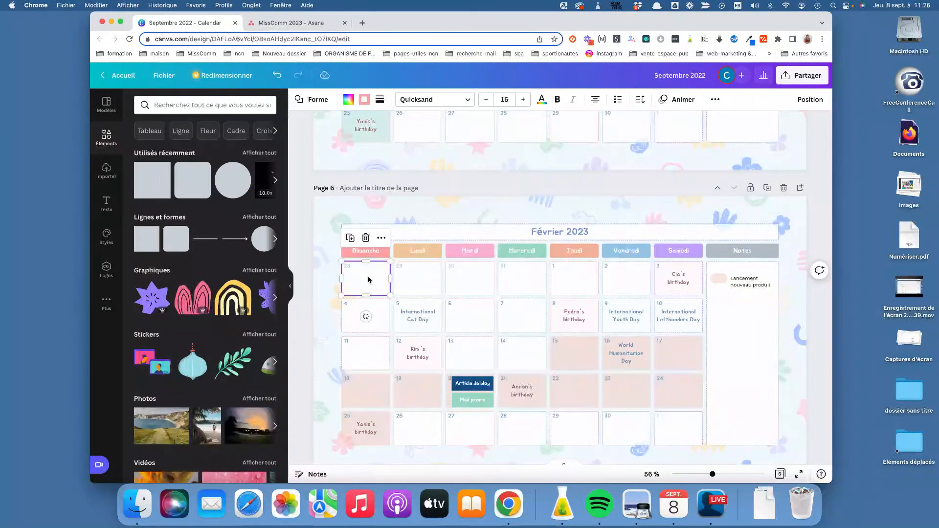
Fill all of February's days before the 15th, including the first row's leading days, with the light beige of the Néméthis palette.
left_click(439, 288, "shift")
left_click(477, 287, "shift")
left_click(528, 287, "shift")
left_click(583, 289, "shift")
left_click(636, 291, "shift")
left_click(671, 293, "shift")
left_click(356, 328, "shift")
left_click(417, 324, "shift")
left_click(470, 327, "shift")
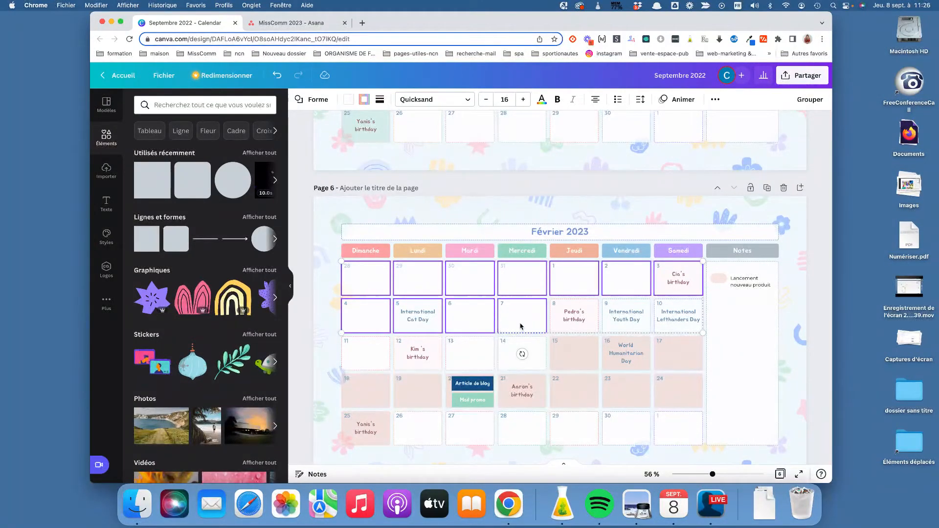
left_click(593, 328, "shift")
left_click(636, 327, "shift")
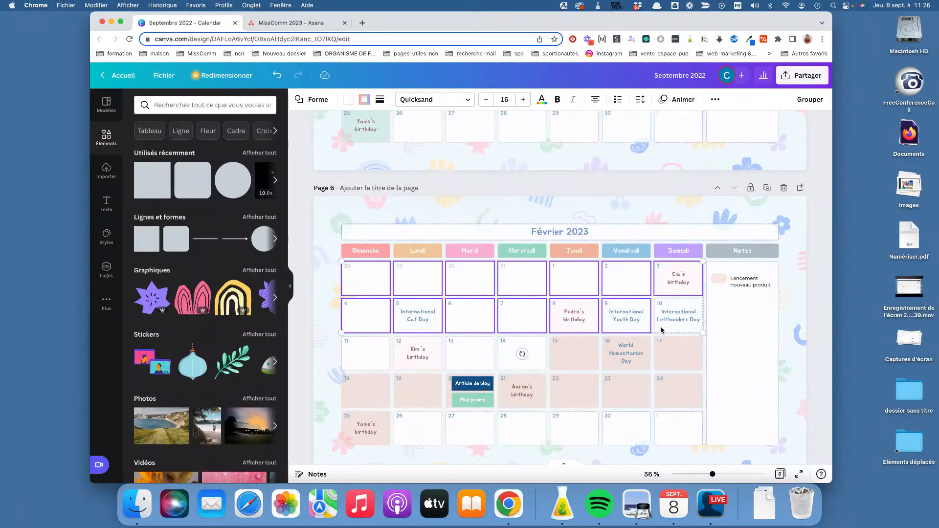
left_click(661, 331, "shift")
left_click(367, 355, "shift")
left_click(428, 363, "shift")
left_click(467, 357, "shift")
left_click(521, 356, "shift")
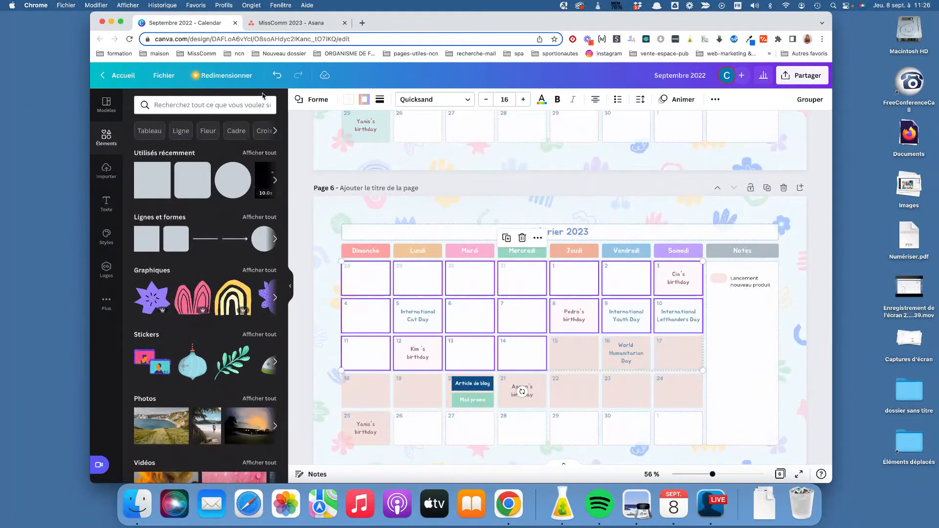
left_click(347, 101)
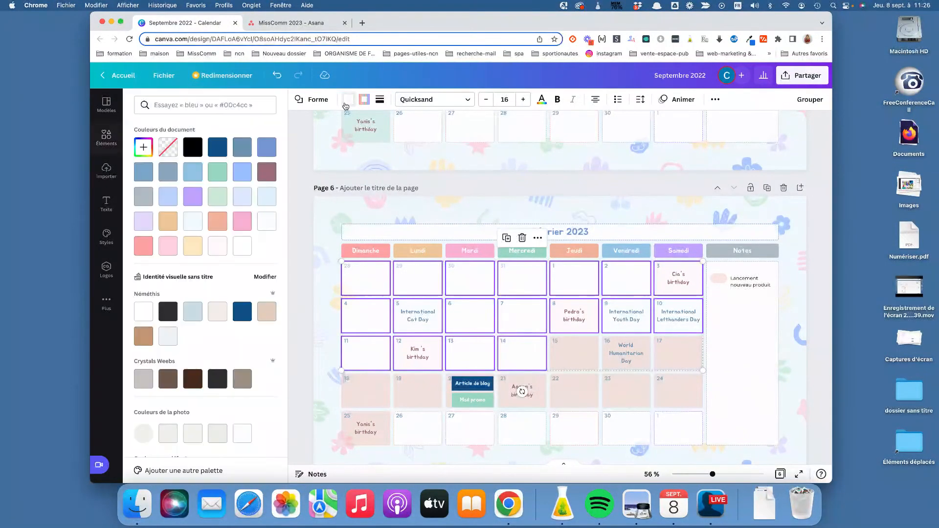
left_click(215, 318)
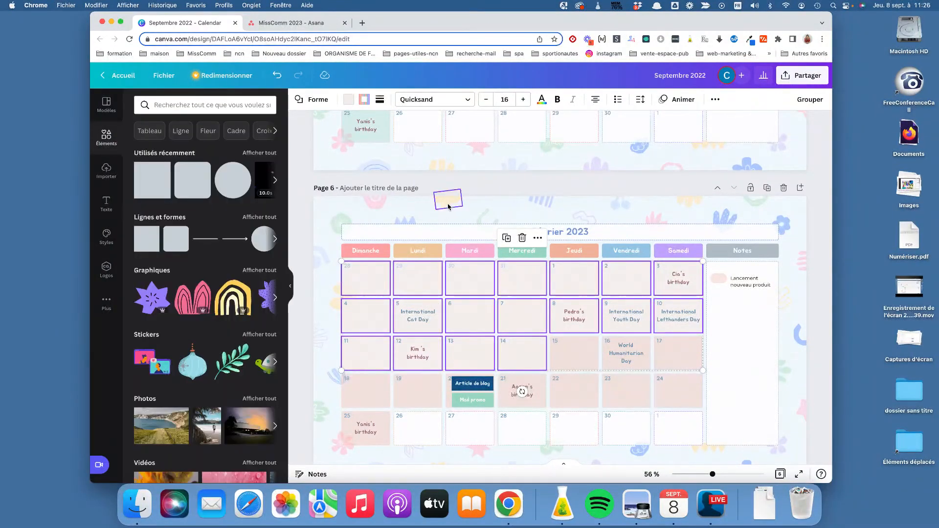
left_click(451, 219)
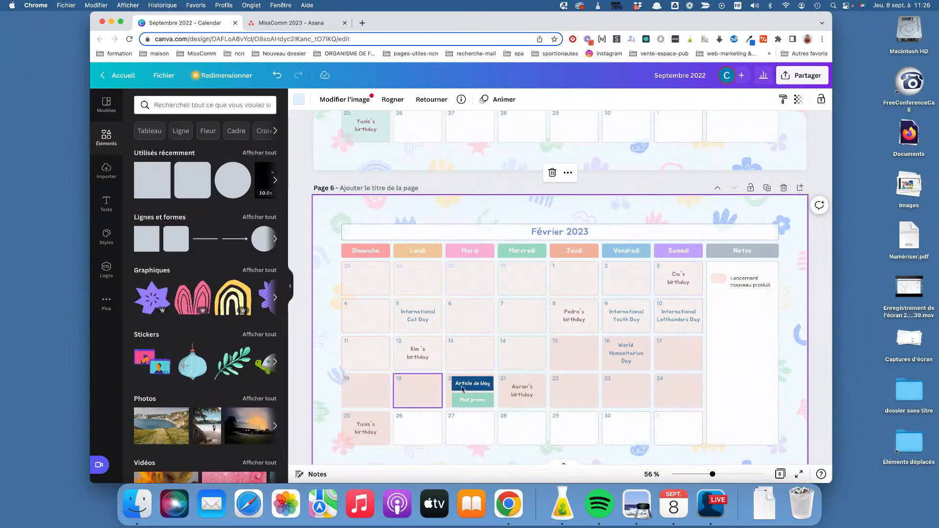
Examine February's days 26 to 28, the launch start on the 15th and the beige days before it, alongside January's promo calendar.
left_click(415, 436)
left_click(470, 433, "shift")
left_click(521, 439, "shift")
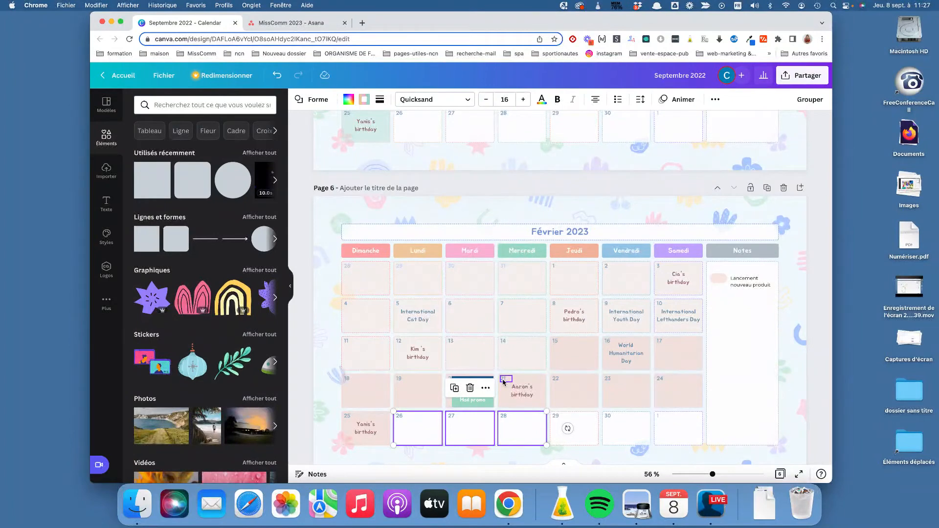
scroll(548, 372, "up", 1)
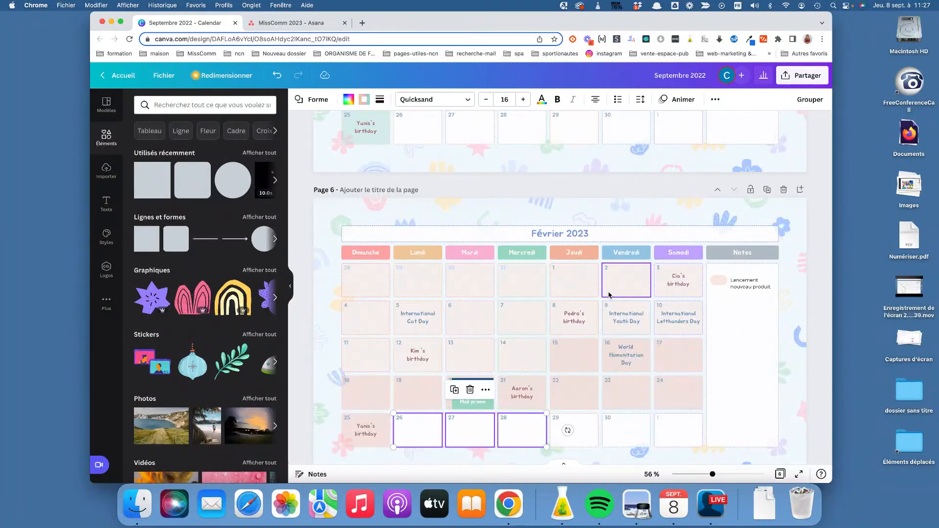
left_click(579, 362)
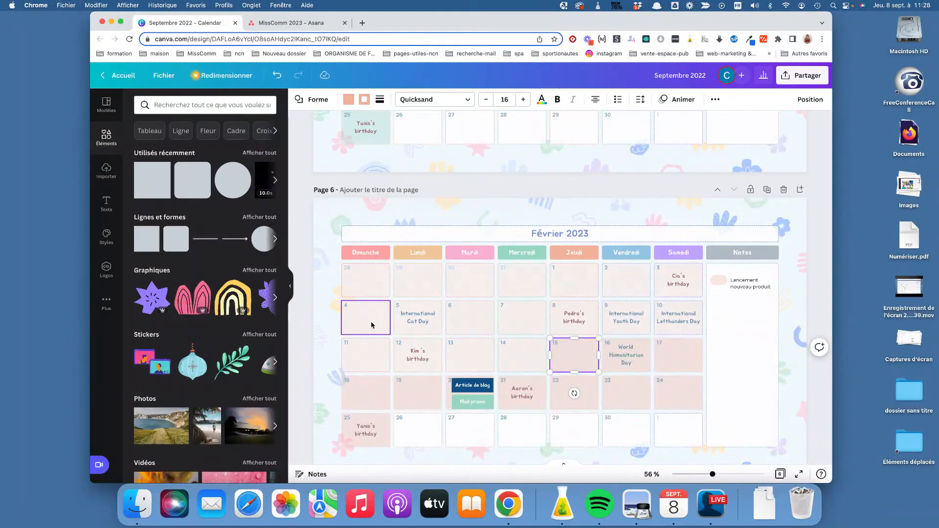
scroll(384, 319, "up", 3)
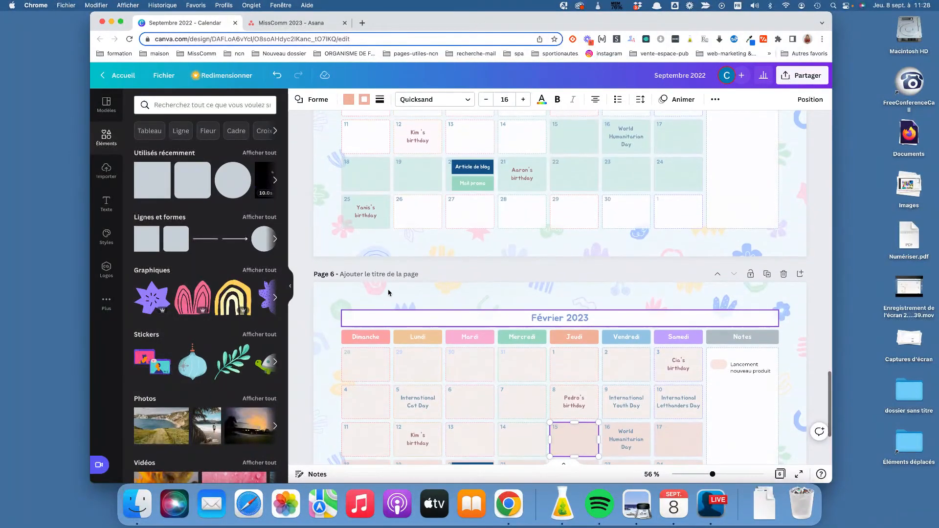
scroll(490, 343, "down", 2)
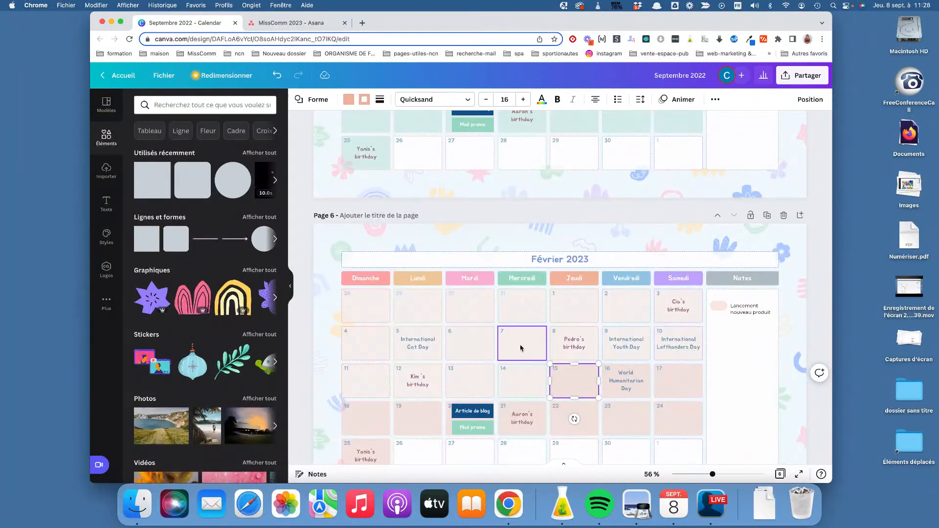
left_click(540, 260)
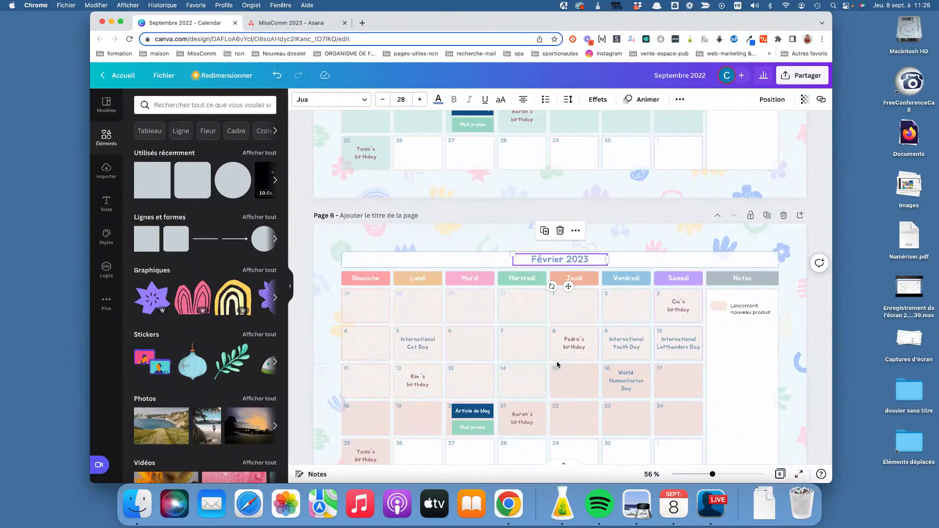
left_click(580, 398)
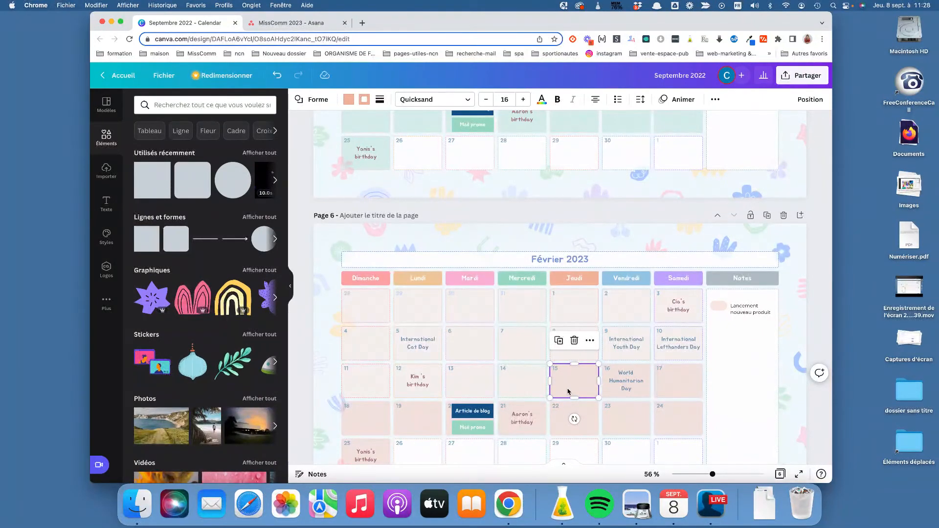
scroll(430, 386, "up", 5)
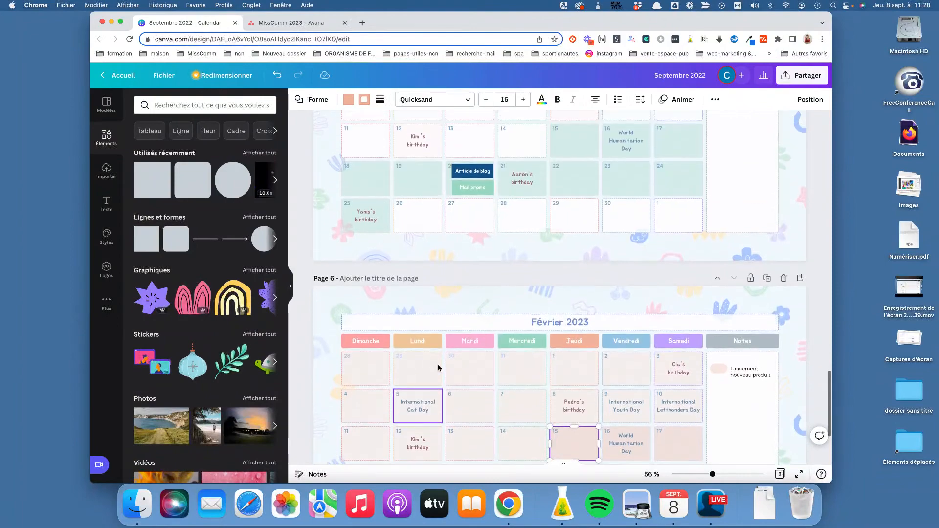
scroll(438, 367, "up", 4)
scroll(439, 368, "down", 12)
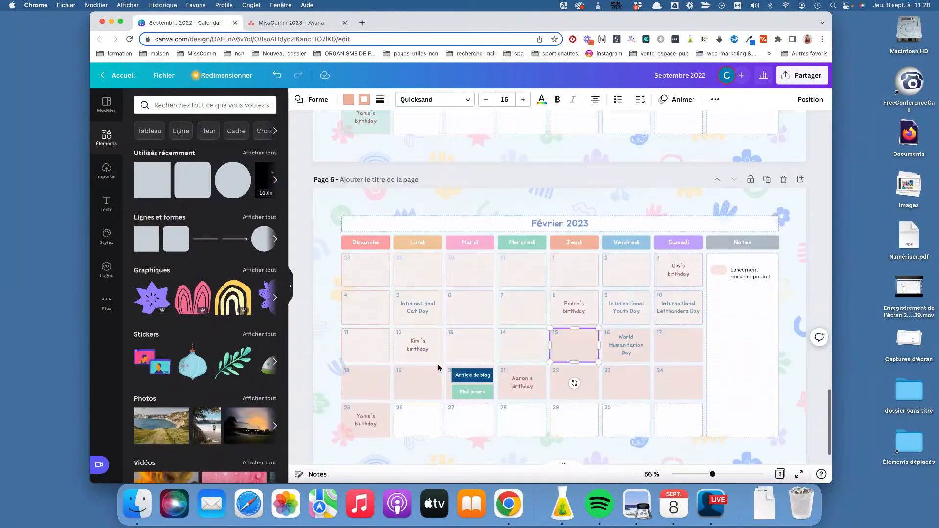